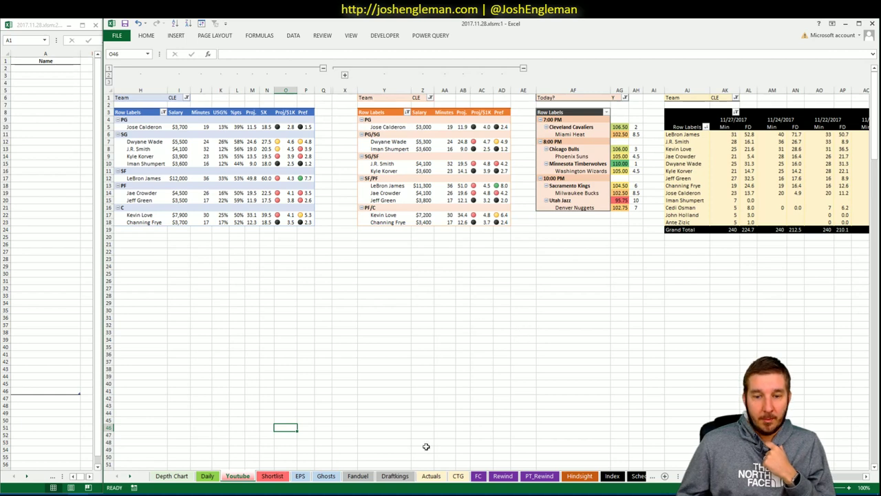
- Switch to the maximized web browser and open the Cleaning the Glass stats site in a new tab
click(55, 488)
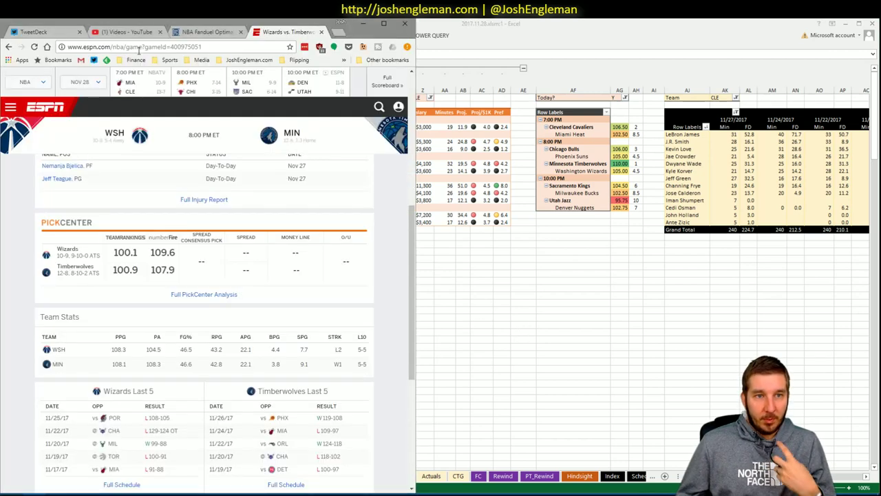
double_click(378, 26)
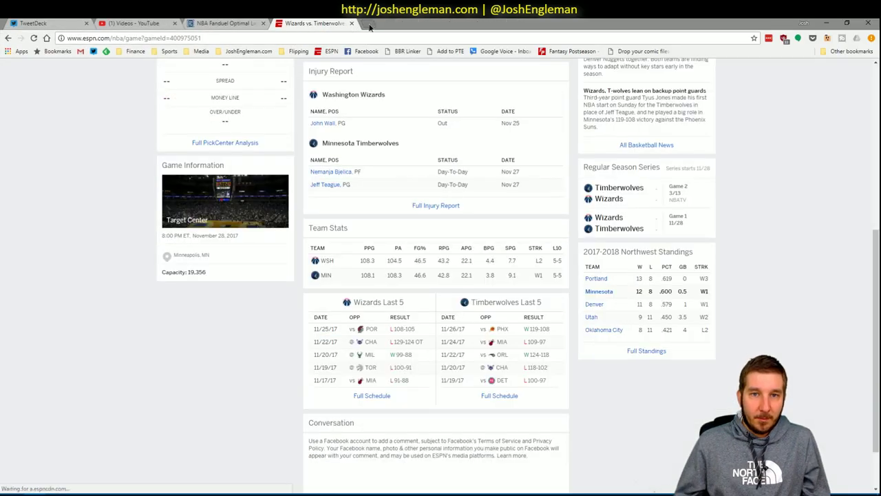
click(372, 24)
text(clea)
key(Return)
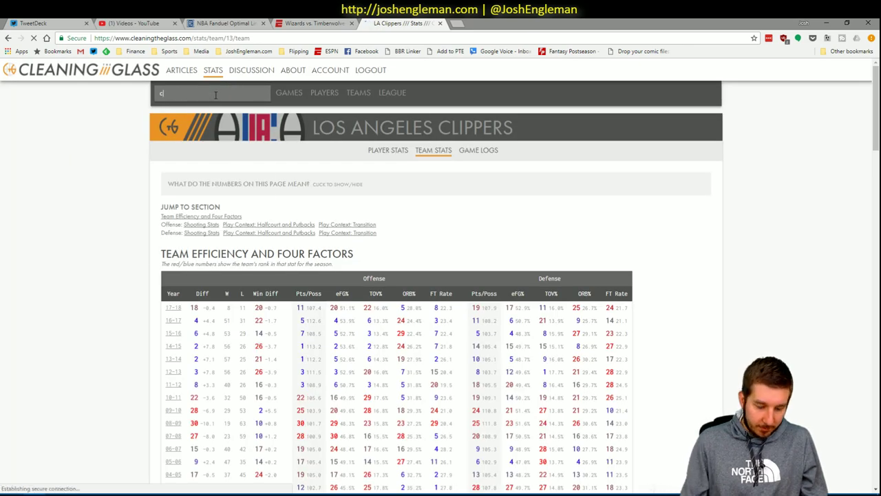
- Find the Cleveland Cavaliers on Cleaning the Glass and go to the Shooting: Frequency section of their player stats
click(216, 94)
text(cav)
key(Down)
key(Down)
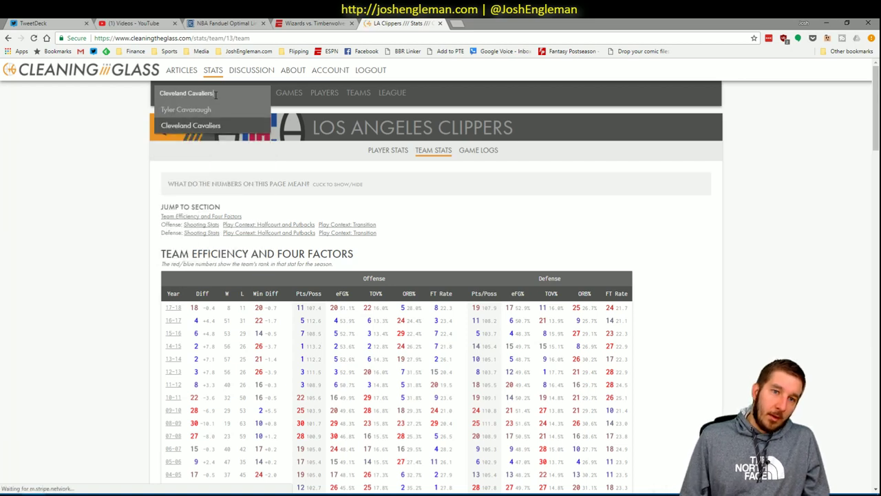
key(Return)
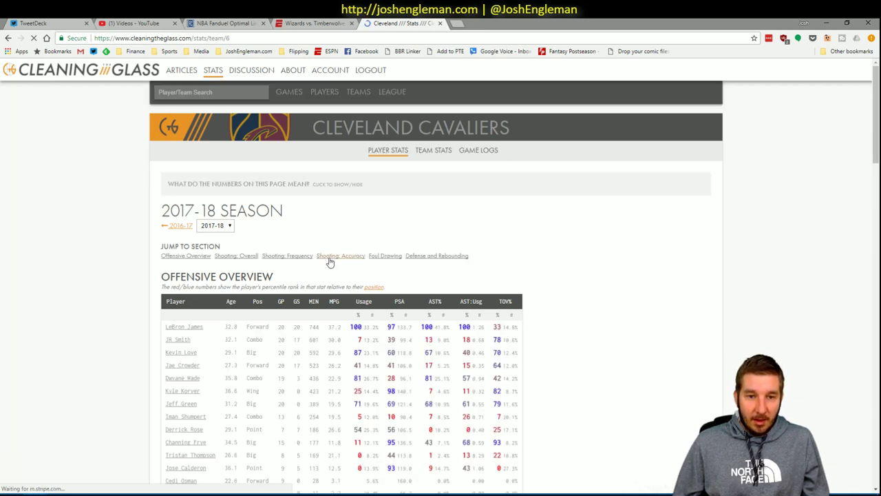
click(285, 257)
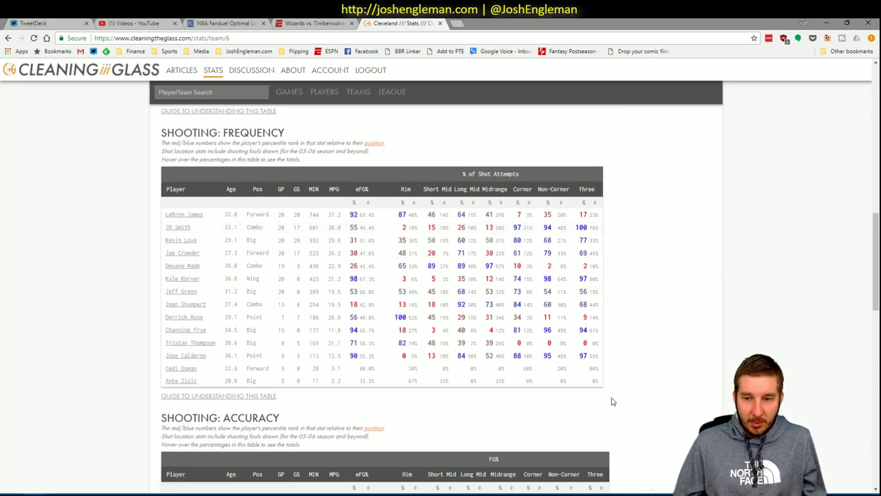
- Copy all Cavaliers player rows of the Shooting: Frequency table and return to the Excel workbook
triple_click(602, 384)
drag(451, 328, 166, 220)
click(83, 491)
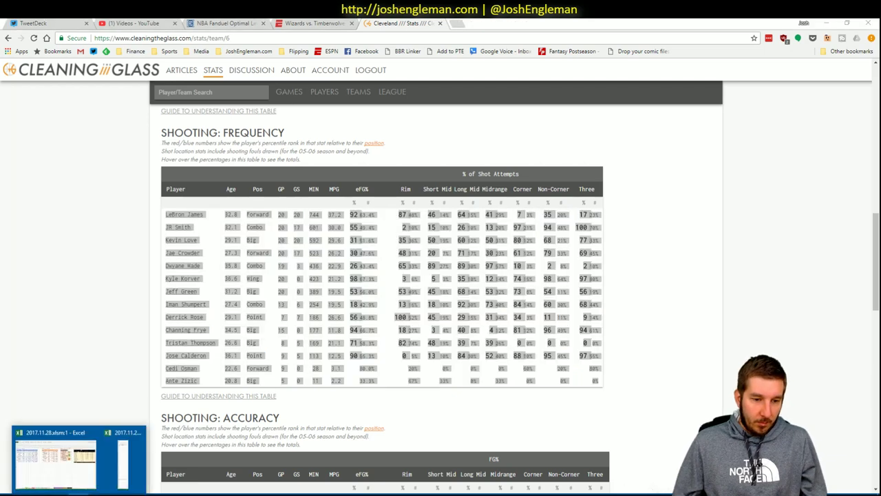
click(88, 467)
click(122, 458)
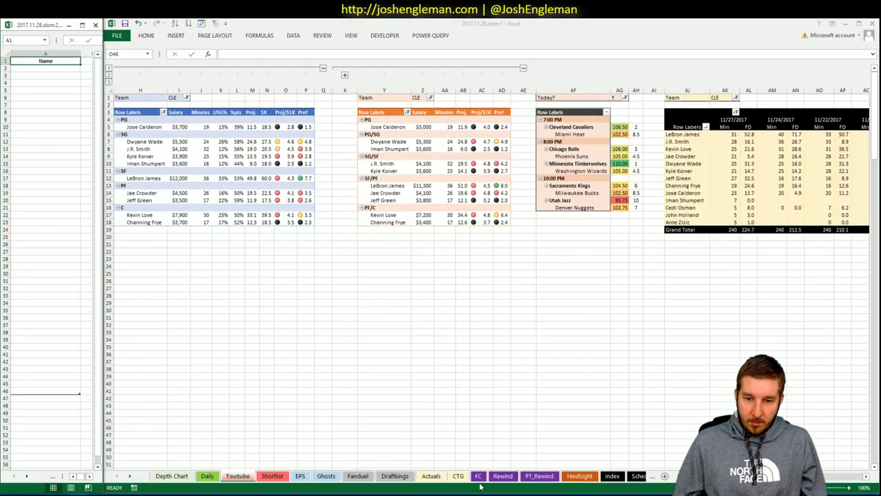
- Refresh the CTG sheet with the copied Cavaliers data and set the opponent to MIA
click(458, 475)
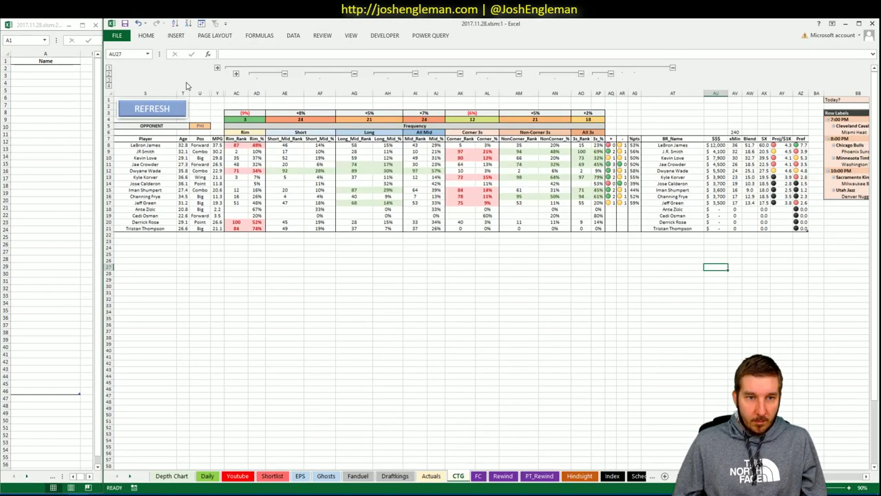
click(173, 113)
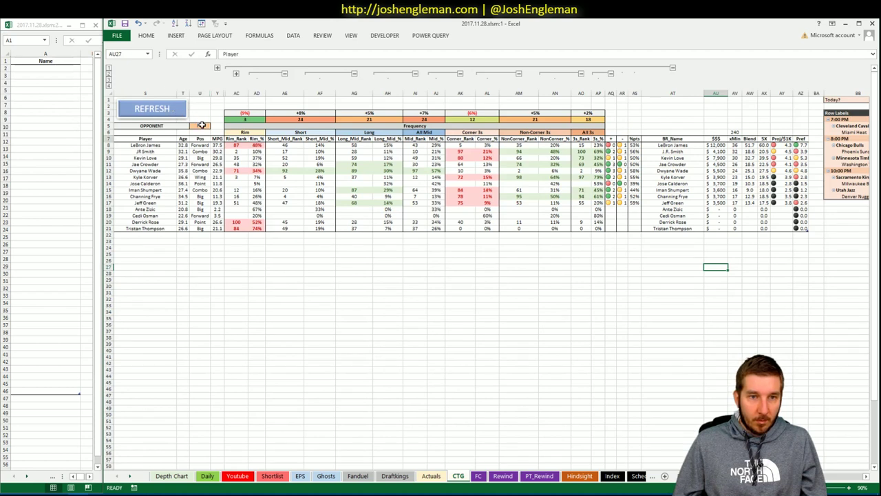
text(MIA)
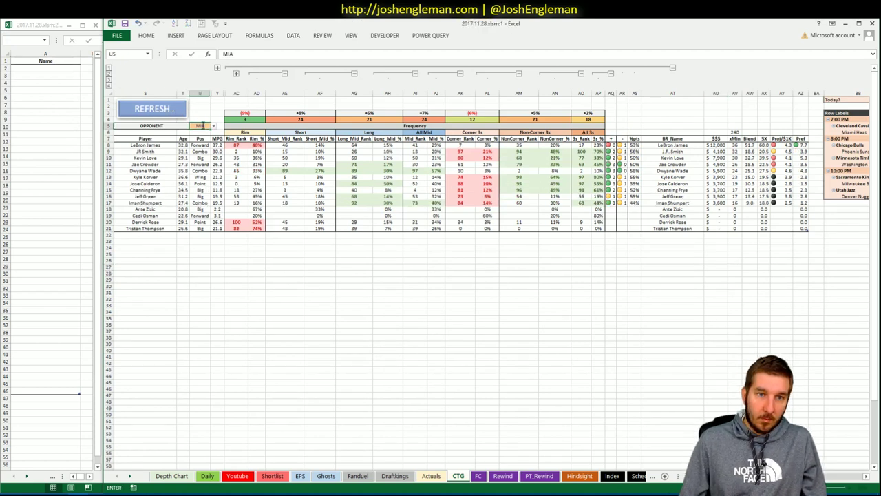
key(Return)
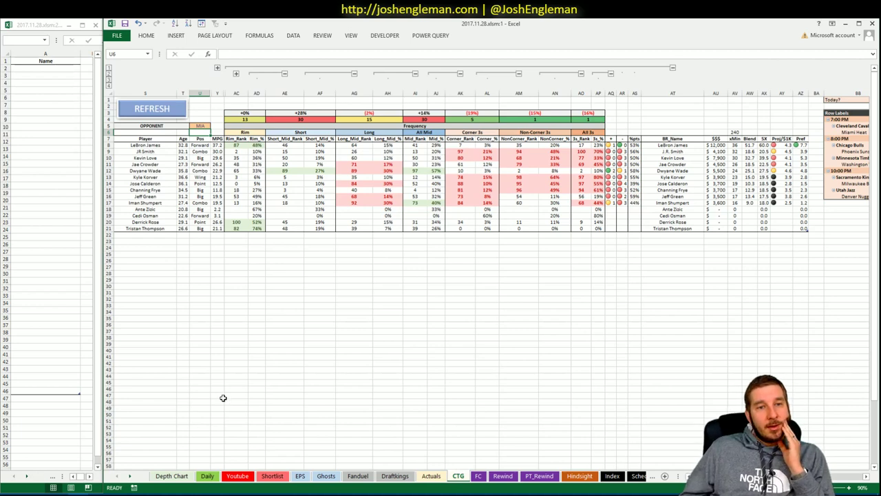
click(238, 476)
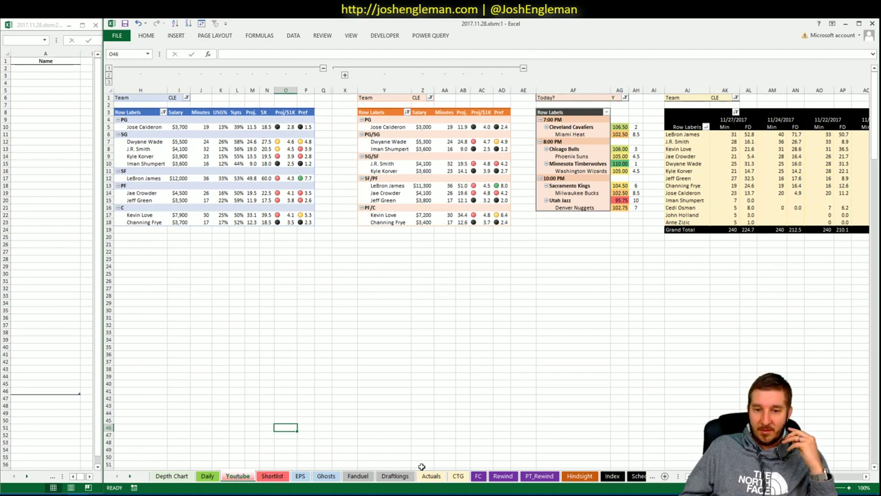
click(458, 476)
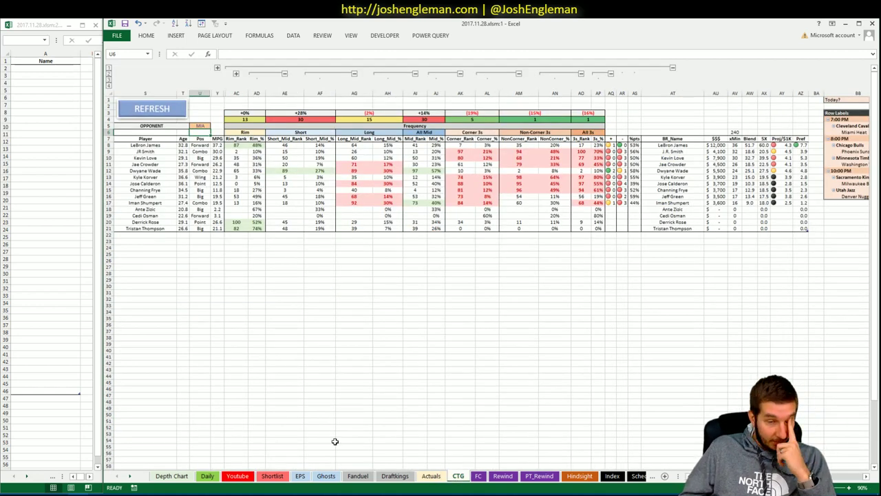
drag(165, 158, 647, 152)
click(584, 273)
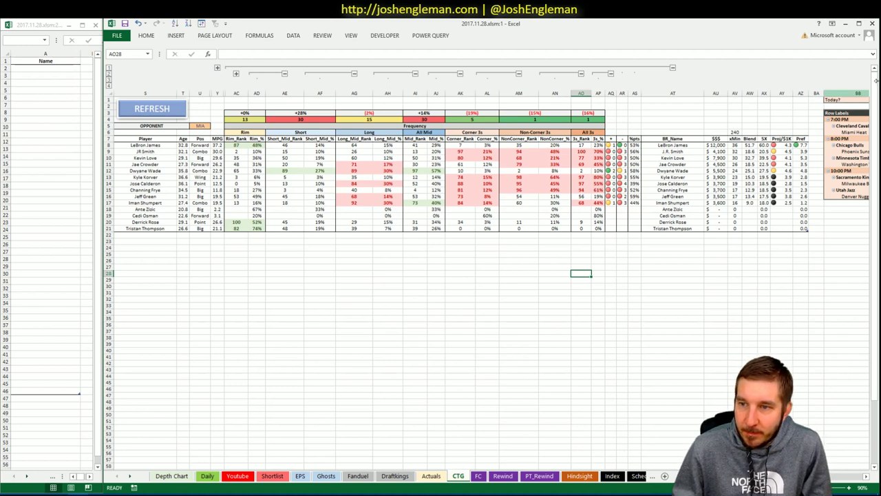
- Fill the first player's Pref cell down the whole Pref column for the Cavaliers on the CTG sheet
click(802, 145)
double_click(810, 146)
click(693, 298)
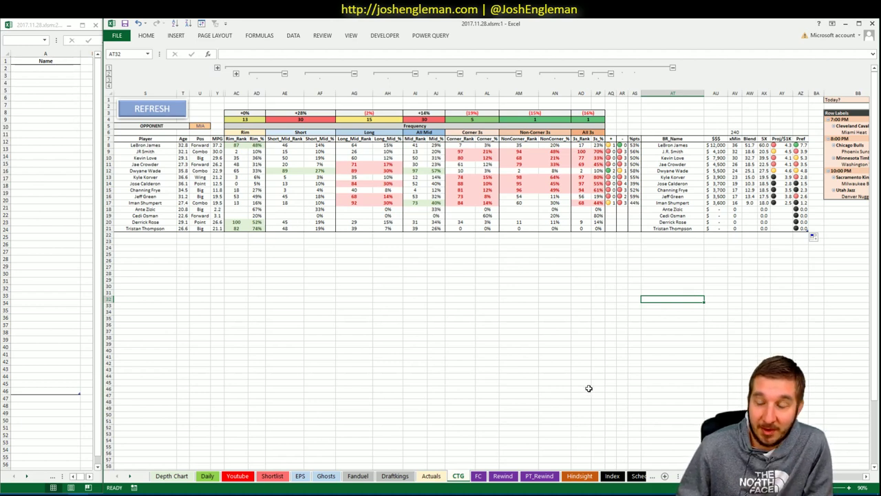
- On the Youtube sheet, set the Team filter of both projection pivot tables and the recent-games pivot table to MIA
click(234, 476)
click(171, 98)
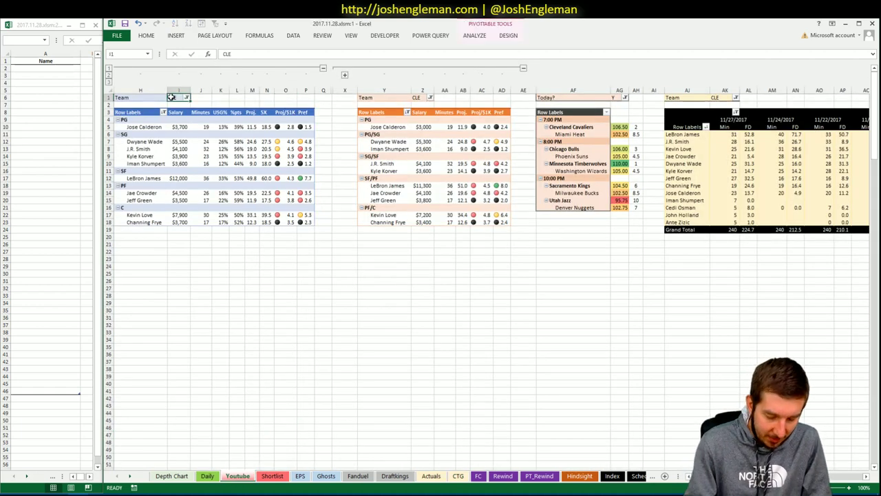
text(MIA)
key(Return)
click(418, 98)
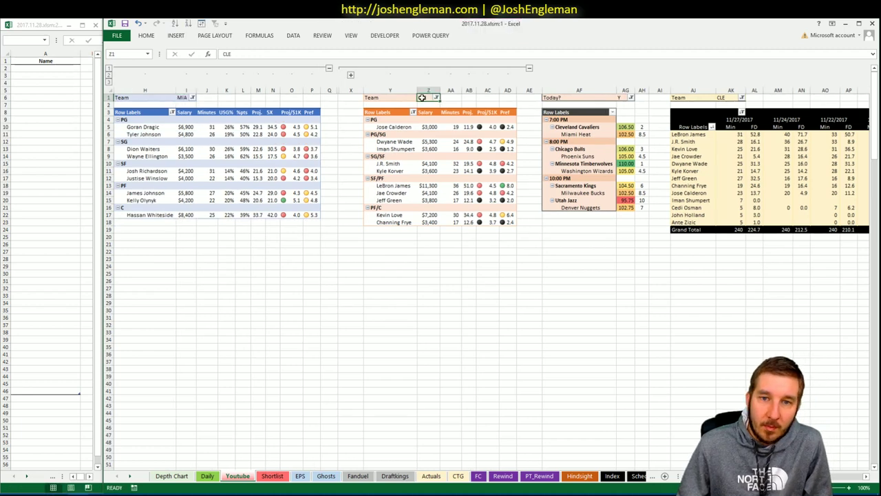
text(MIA)
key(Return)
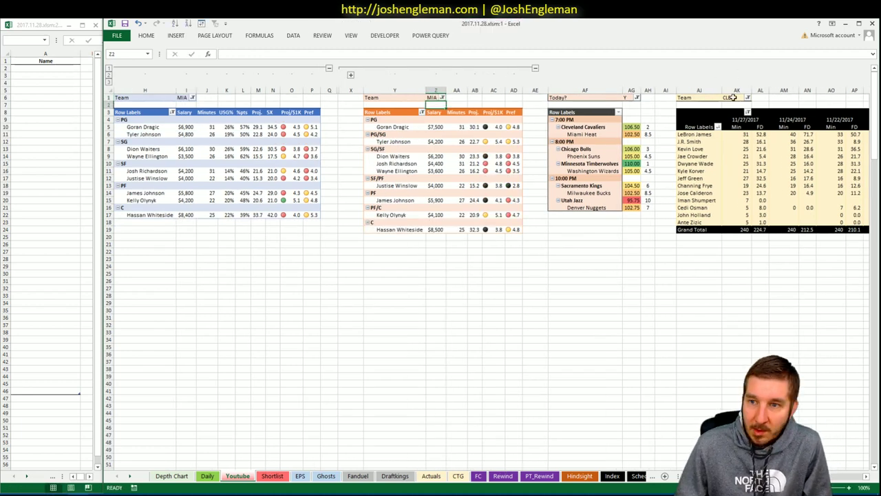
click(730, 97)
text(MIA)
key(Return)
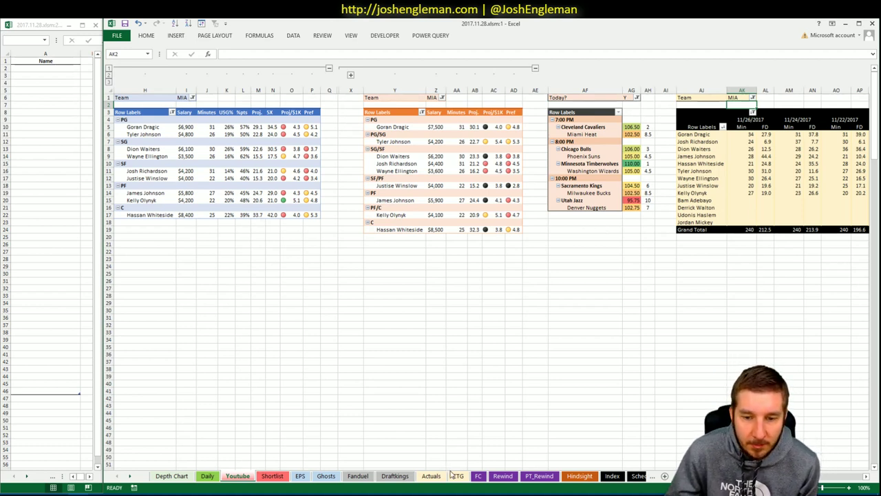
- Switch to the browser and open the Miami Heat player stats on Cleaning the Glass
click(48, 495)
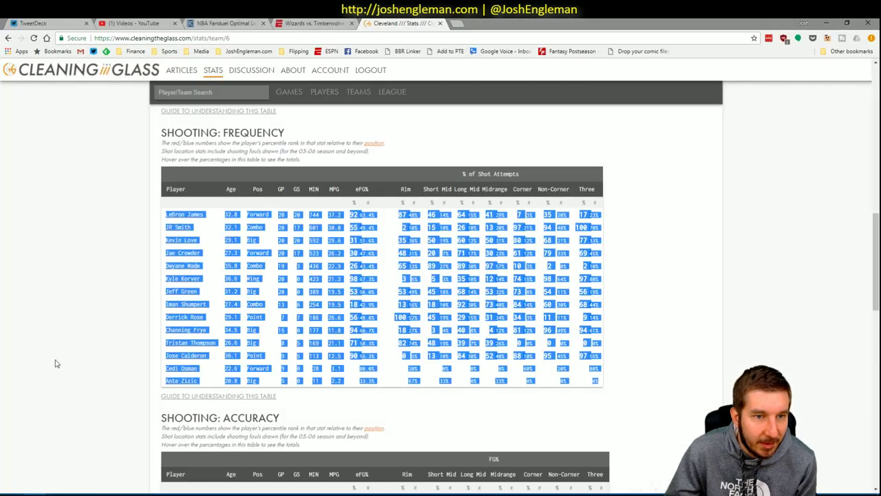
click(210, 91)
text(hoat)
key(Return)
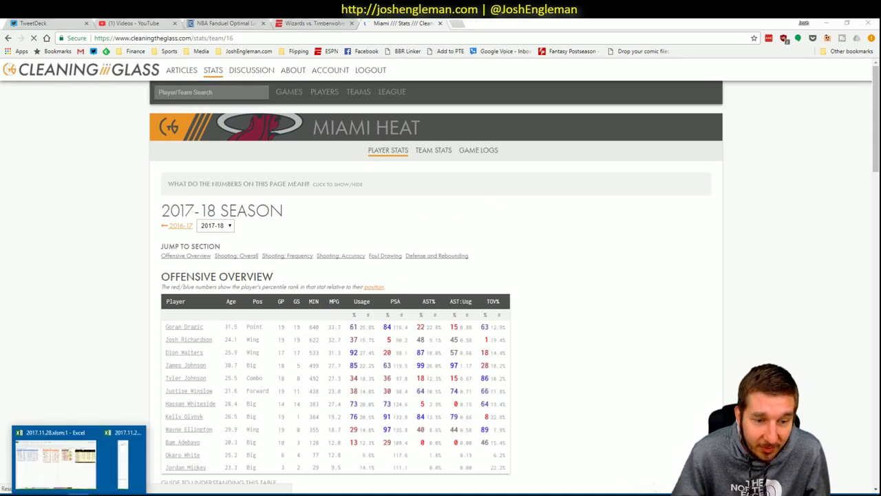
click(86, 474)
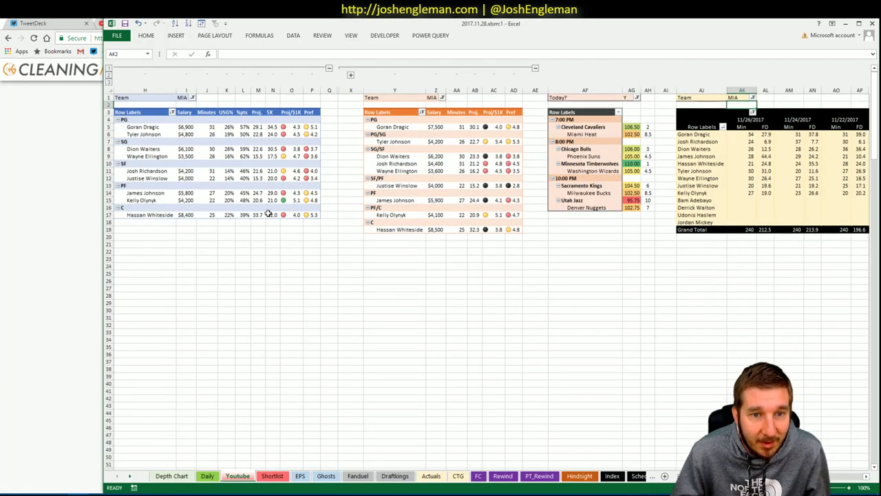
key(alt+Tab)
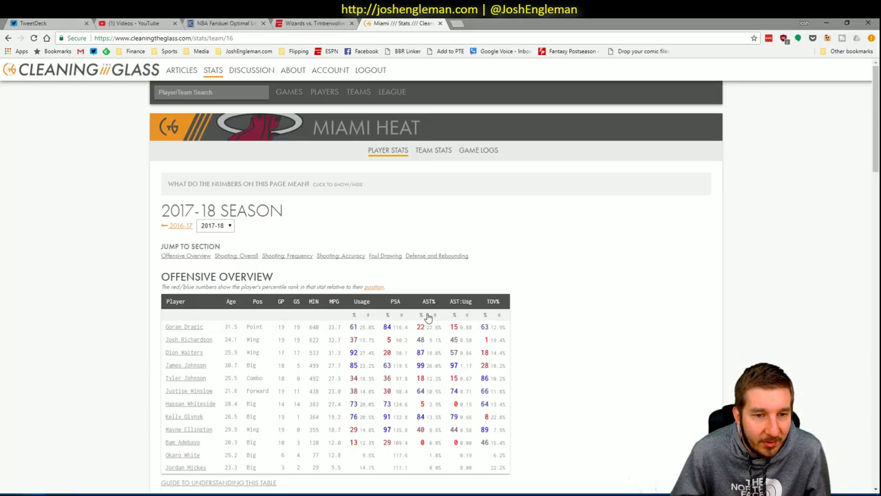
- Copy all Miami Heat player rows of the Shooting: Frequency table and return to the Excel workbook
scroll(599, 321, down, 6)
scroll(600, 328, down, 1)
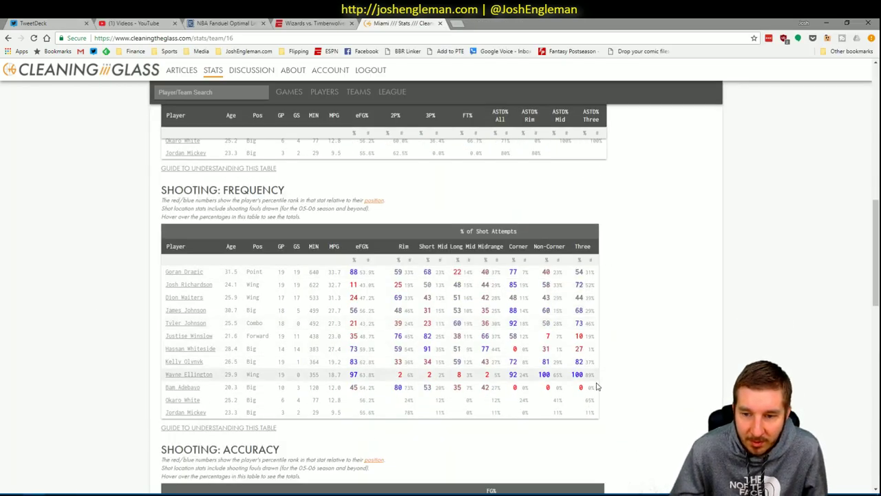
drag(485, 362, 596, 416)
drag(486, 362, 166, 274)
key(alt+Tab)
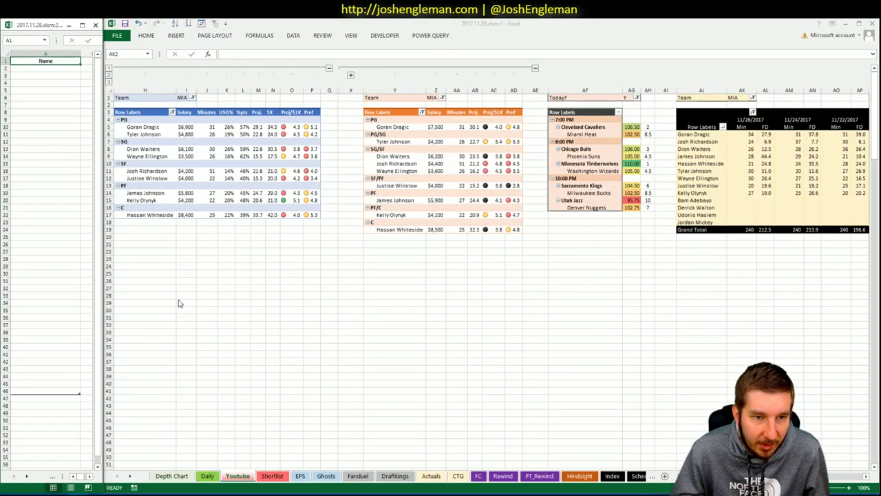
- Refresh the CTG sheet with the copied Heat data and set the opponent to CLE
click(457, 476)
click(153, 108)
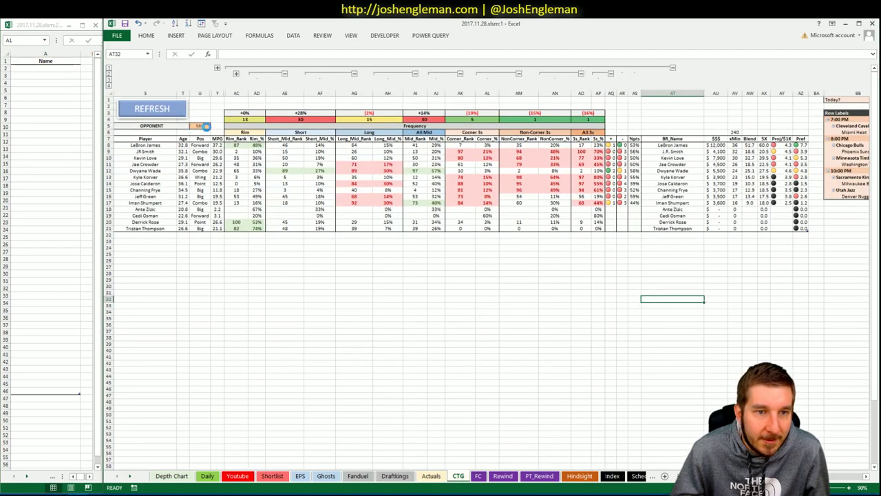
click(205, 125)
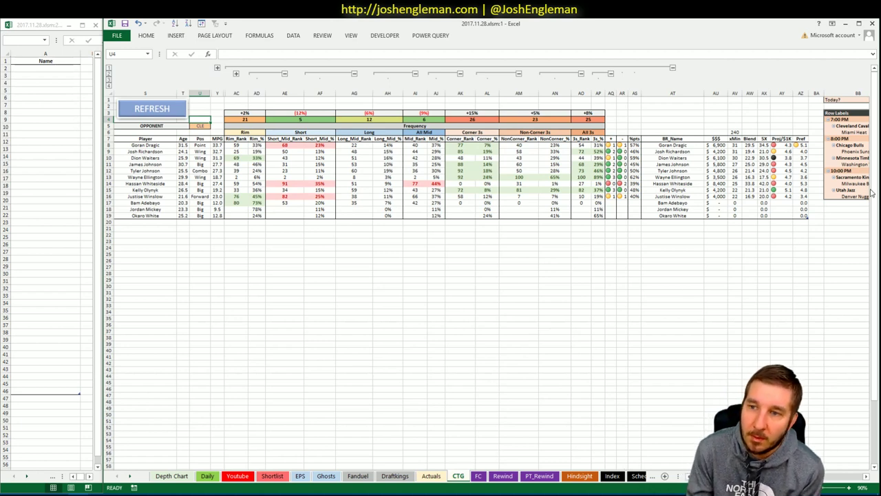
- Fill the first player's Pref cell down the whole Pref column for the Heat players
click(804, 146)
double_click(812, 148)
click(768, 254)
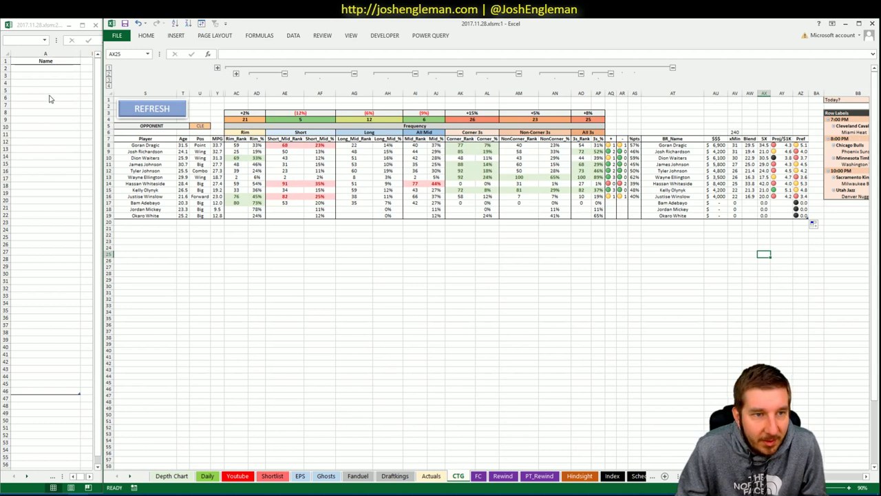
- Enter Josh Richardson in A2 and Wayne Ellington in A3 of the Name list in the narrow second workbook window
click(44, 69)
click(43, 69)
text(Josh Richardson)
key(Return)
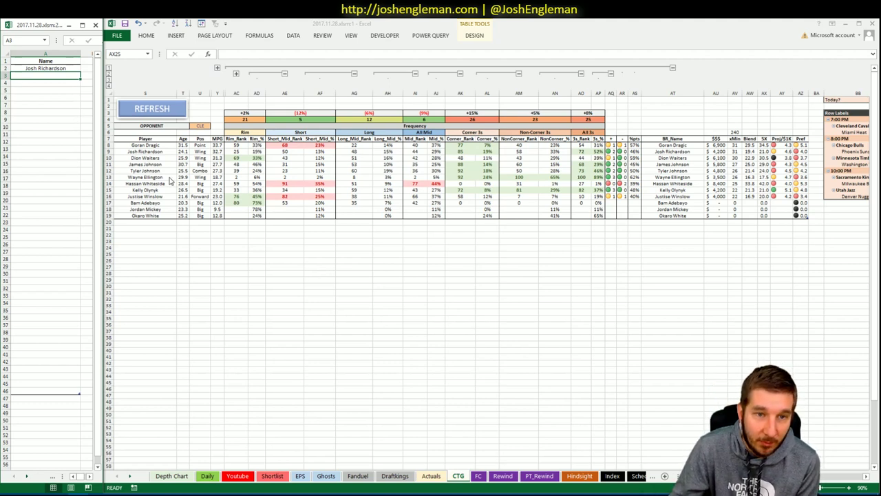
click(60, 119)
click(55, 74)
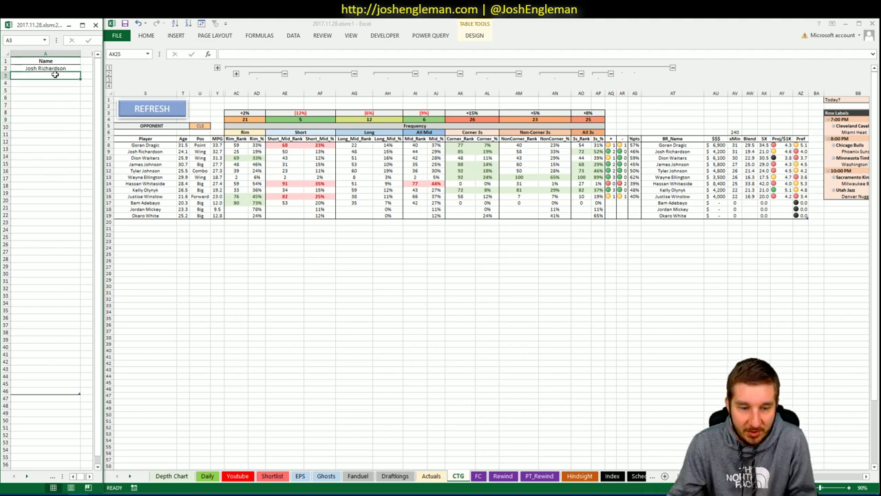
text(Wayne Elling)
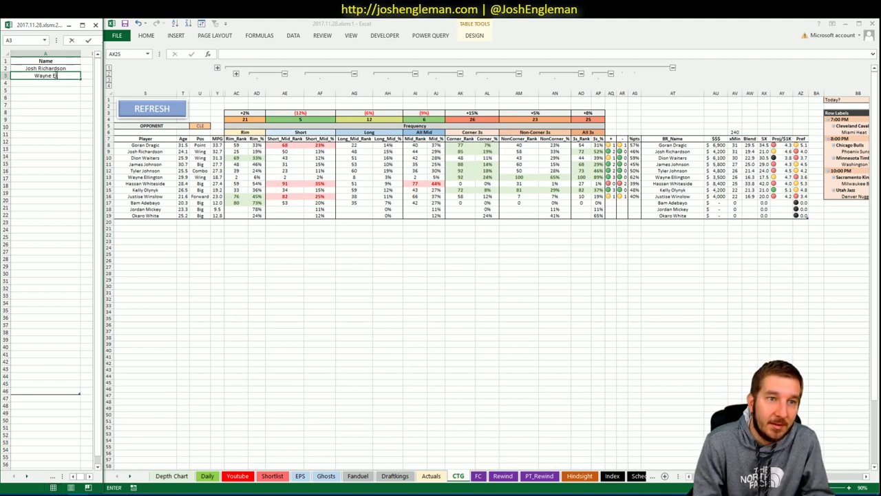
text(ton)
key(Return)
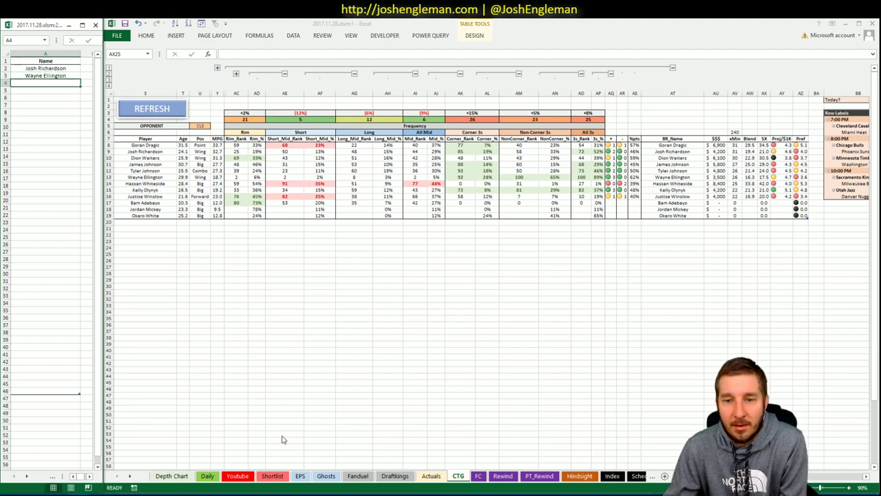
- Examine Josh Richardson's FD scores for 11/26, 11/24 and 11/22 in the game log on the Youtube sheet
click(238, 476)
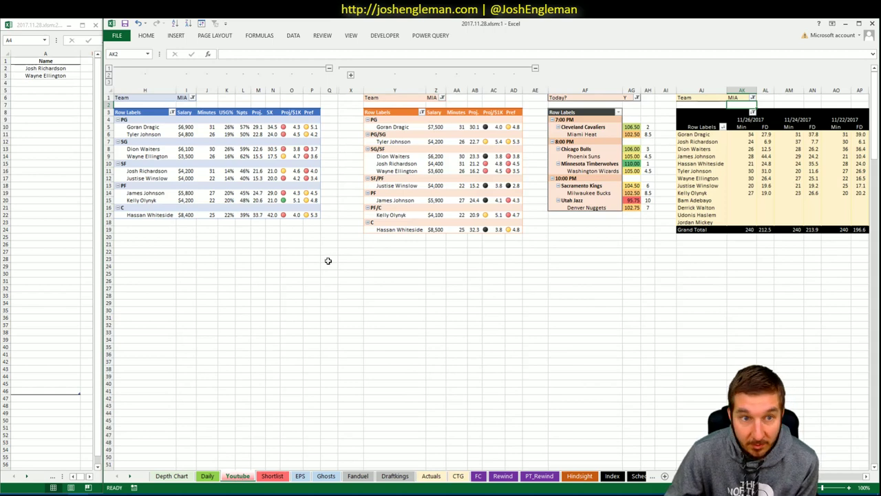
scroll(430, 166, right, 6)
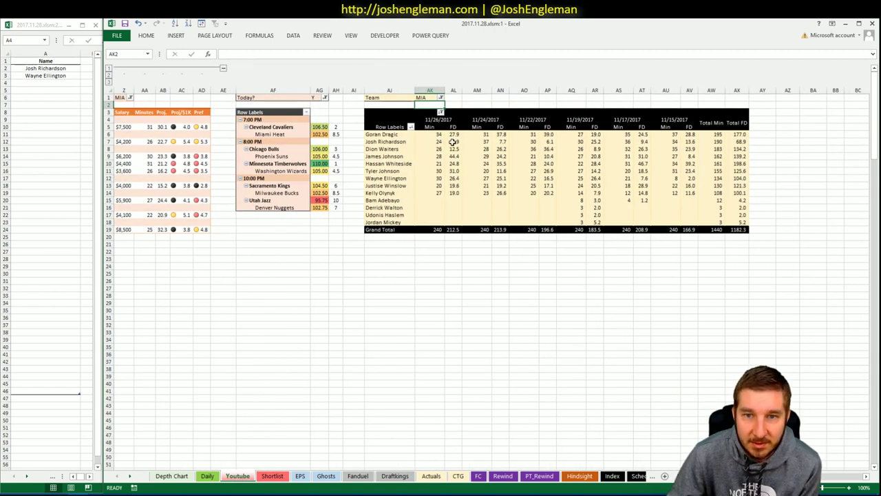
click(453, 141)
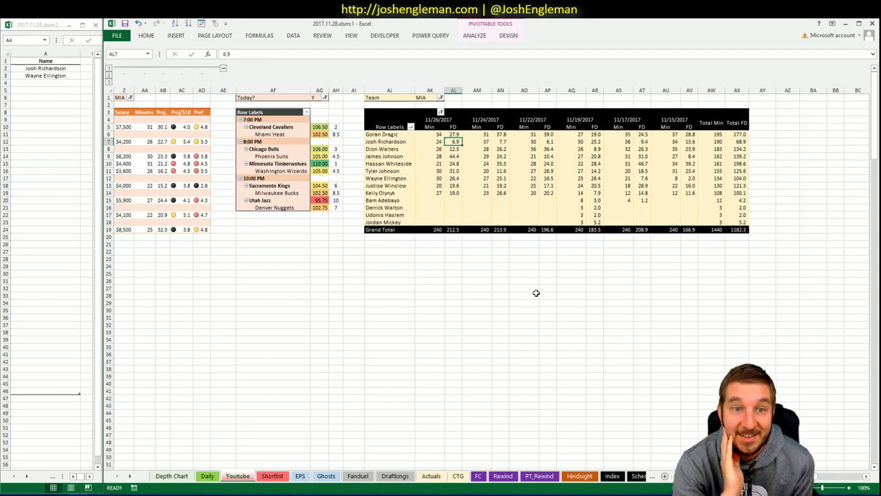
scroll(537, 293, left, 6)
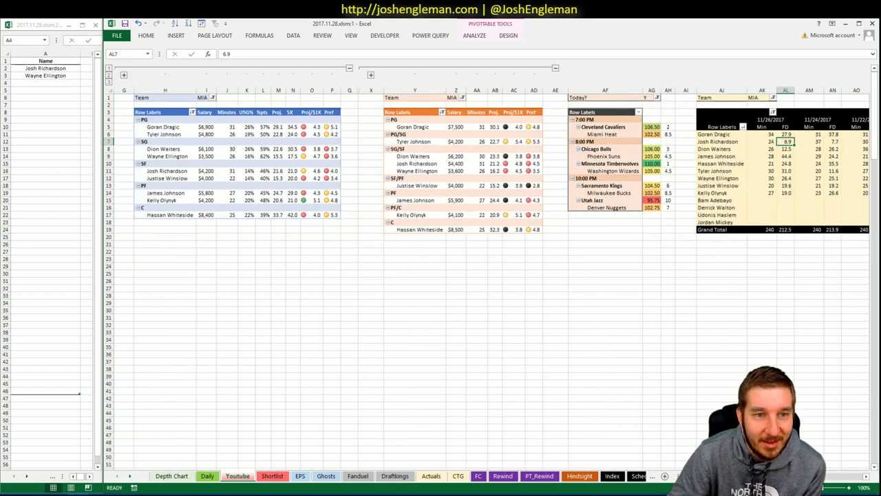
scroll(489, 276, right, 8)
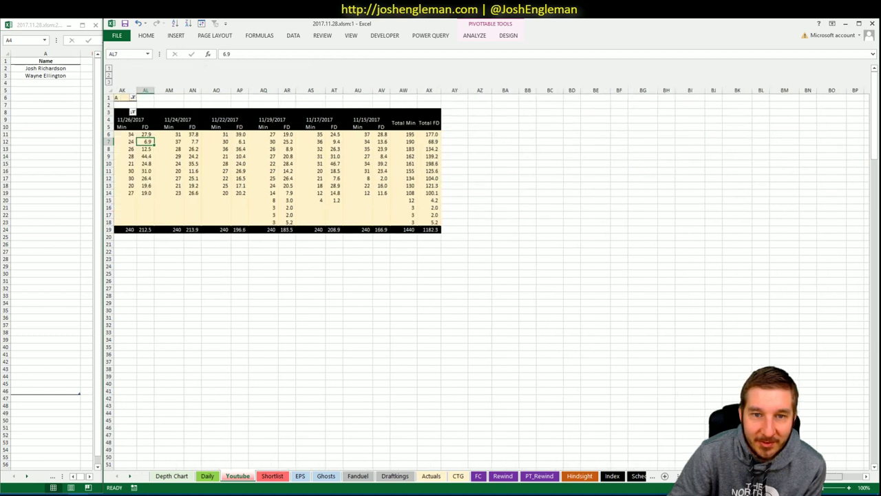
scroll(489, 275, left, 2)
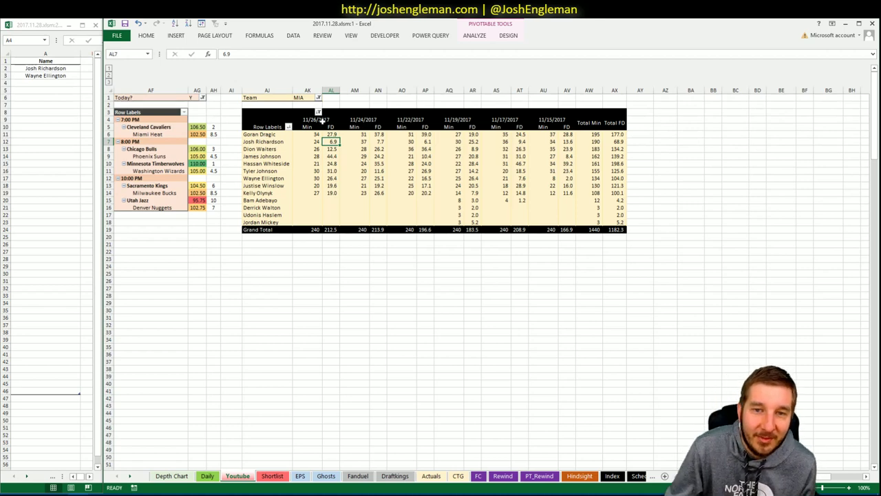
ctrl+click(380, 141)
ctrl+click(427, 141)
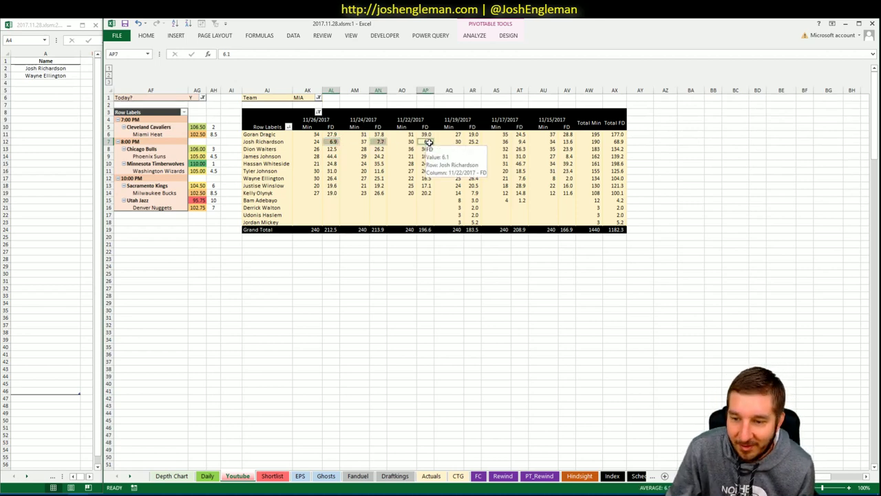
- Compare the Heat projection tables with the recent game log, checking Wayne Ellington's FD score for 11/26/2017
scroll(440, 275, left, 6)
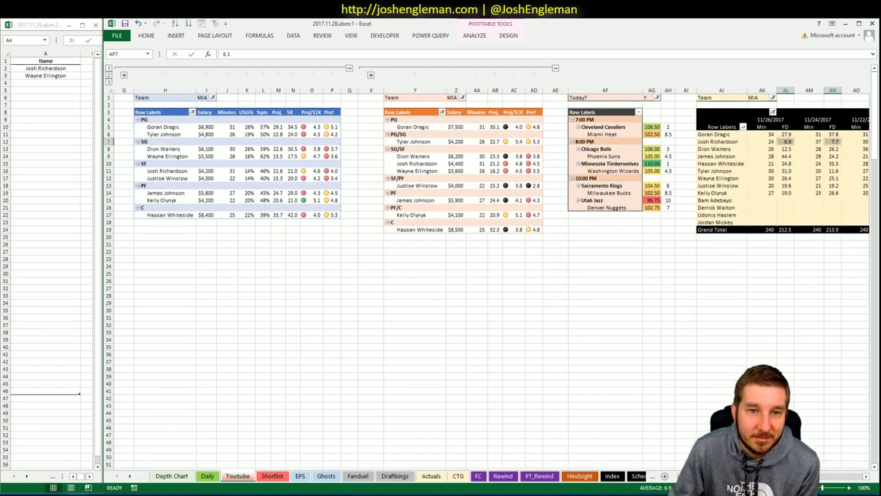
scroll(440, 275, right, 6)
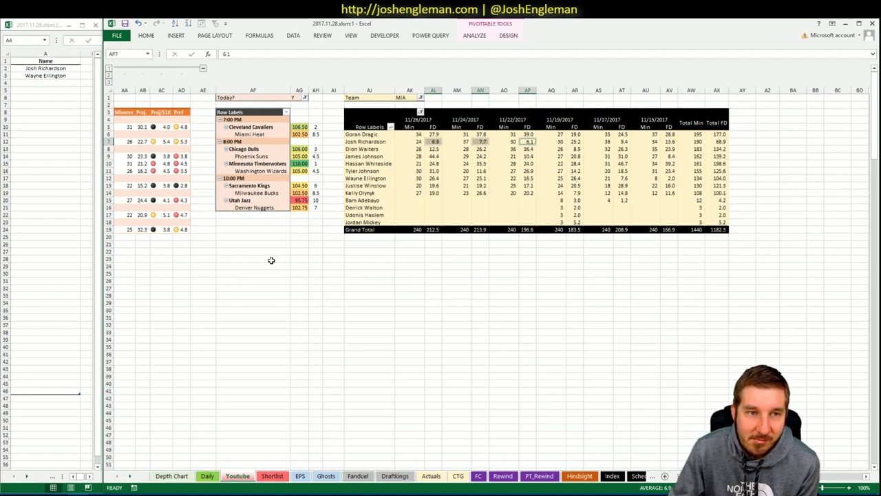
scroll(441, 276, left, 6)
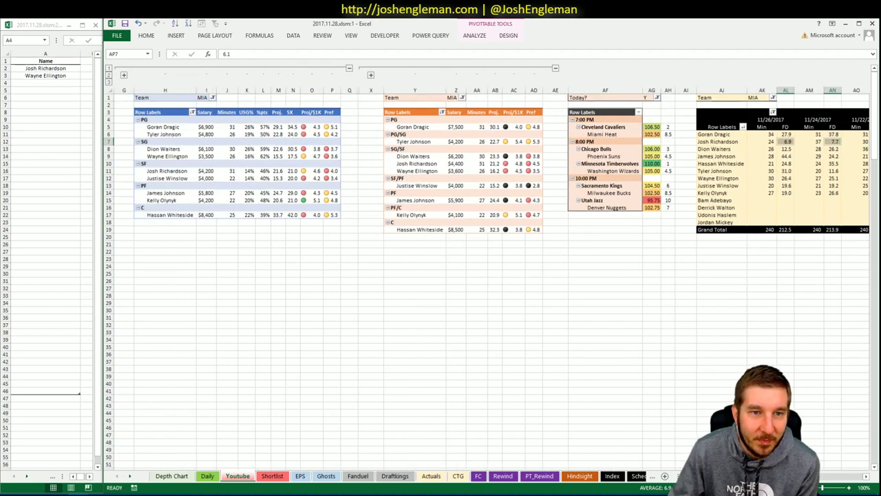
scroll(490, 267, right, 4)
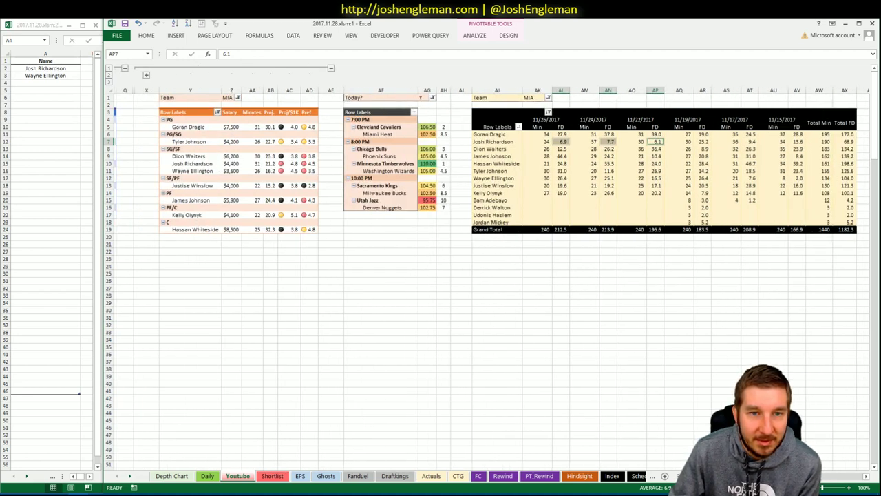
scroll(441, 275, left, 4)
scroll(661, 424, right, 6)
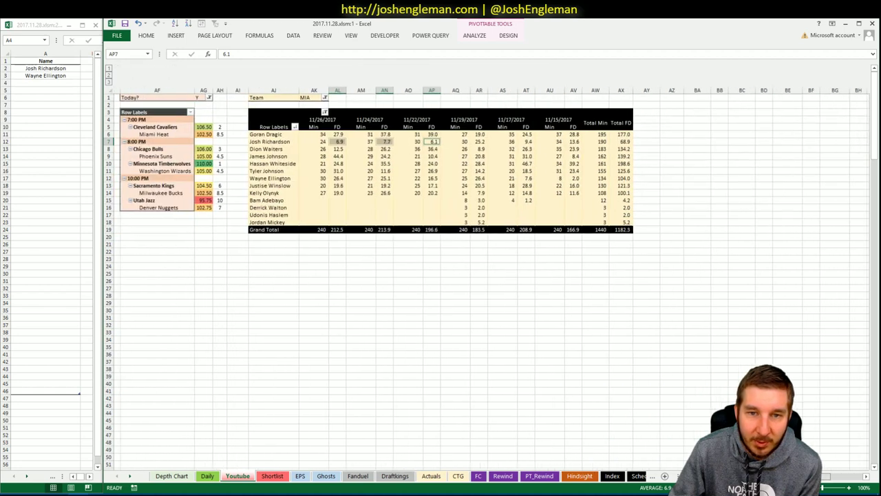
click(333, 178)
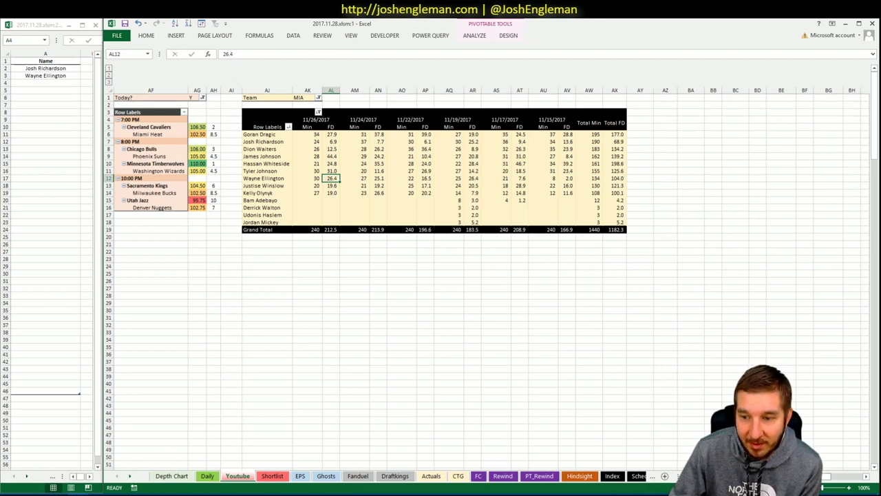
scroll(441, 276, left, 6)
- Replace Josh Richardson with Wayne Ellington in A2 of the Name list and clear the duplicate entry in A3
click(62, 73)
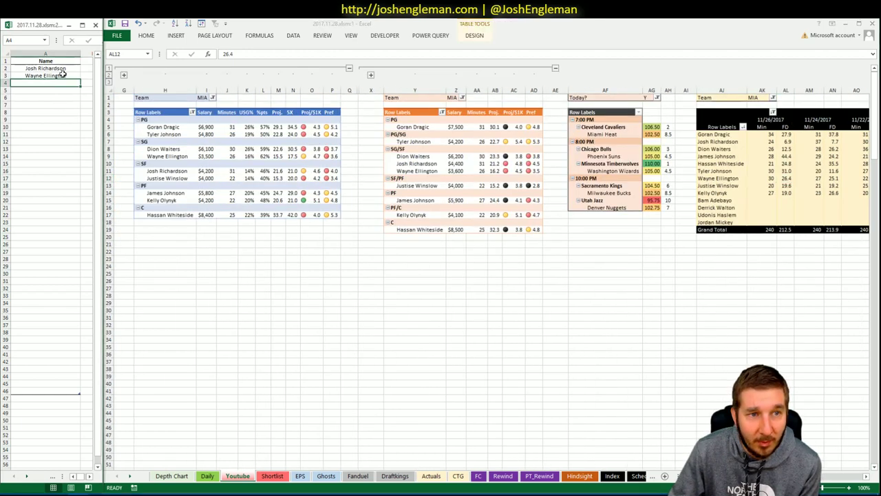
drag(62, 73, 64, 68)
click(68, 76)
key(ctrl+c)
click(65, 69)
key(ctrl+v)
click(69, 76)
key(Delete)
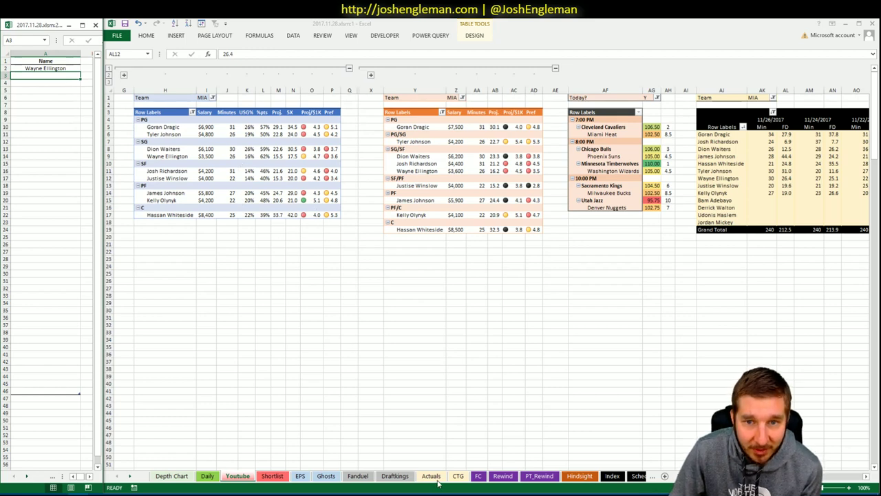
- Examine Wayne Ellington's shooting-frequency row on the CTG sheet against the opponent's figures
click(458, 480)
click(458, 481)
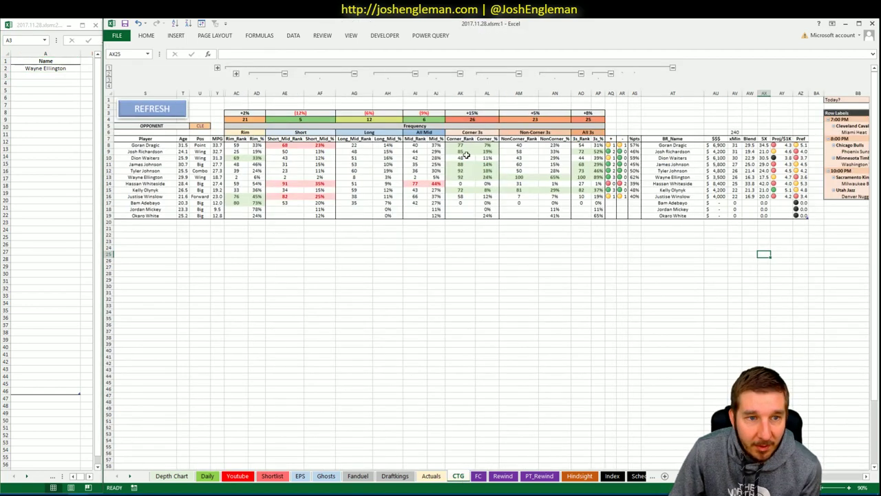
click(167, 177)
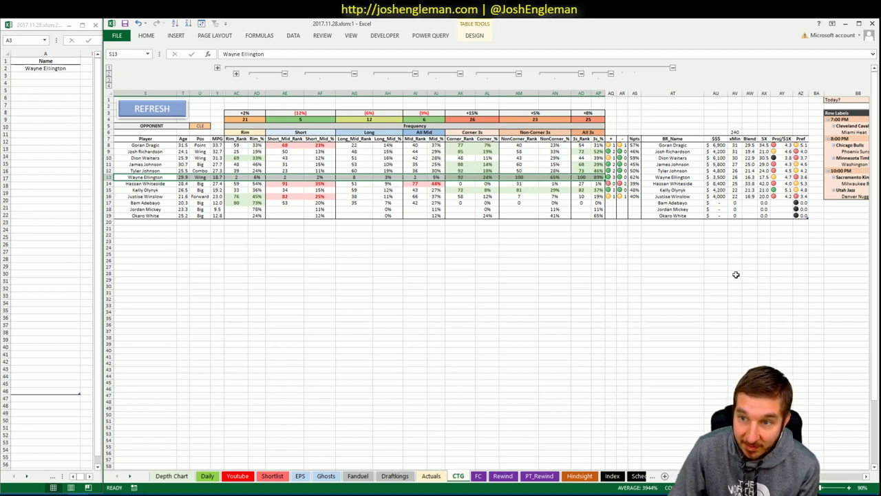
- Return to the Youtube sheet and review the Heat players' projections alongside their recent minutes and FD scores
click(206, 476)
click(236, 477)
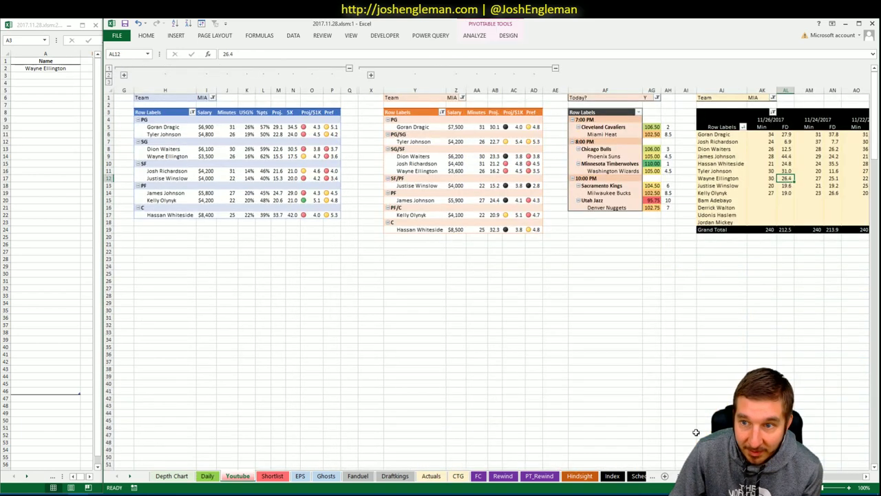
scroll(440, 275, right, 3)
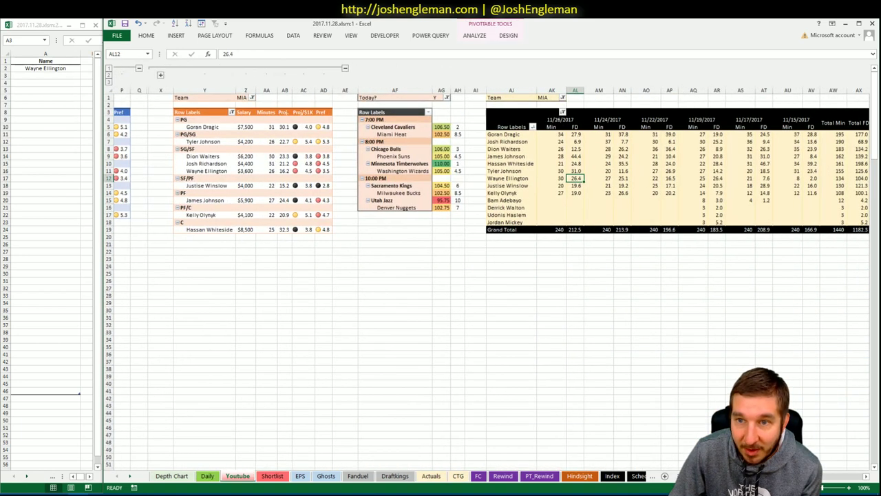
scroll(441, 276, right, 1)
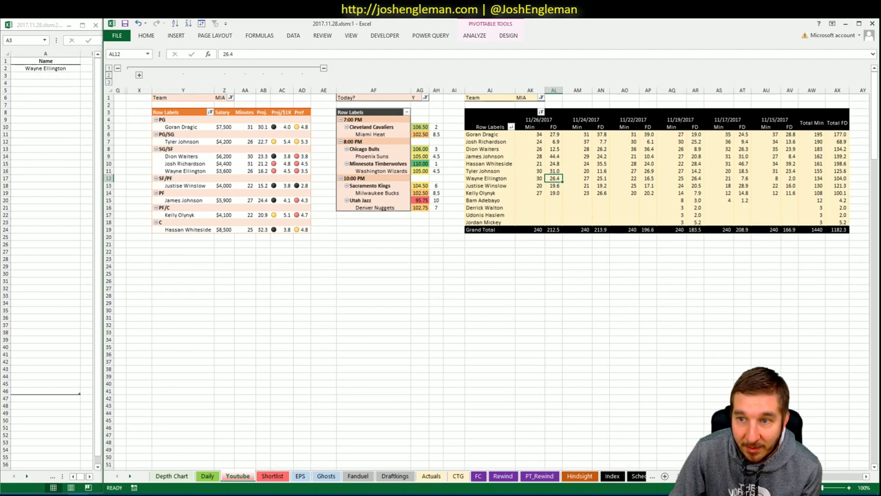
scroll(211, 189, left, 3)
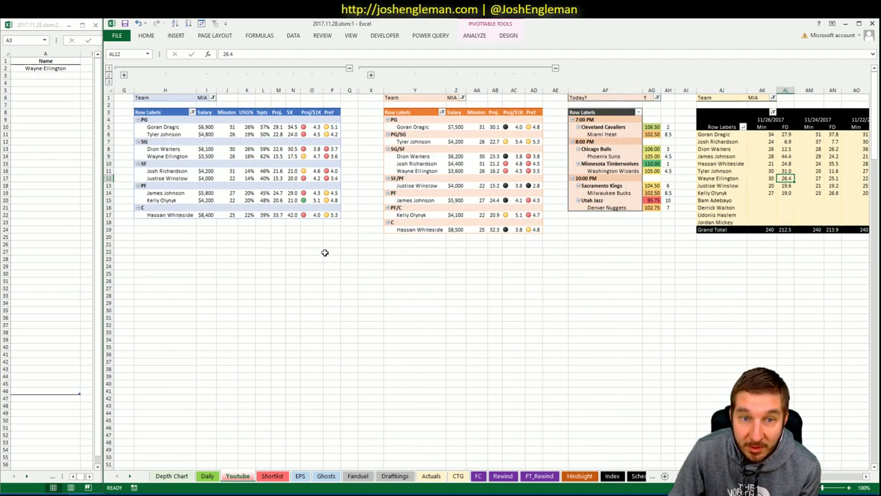
click(262, 251)
click(249, 229)
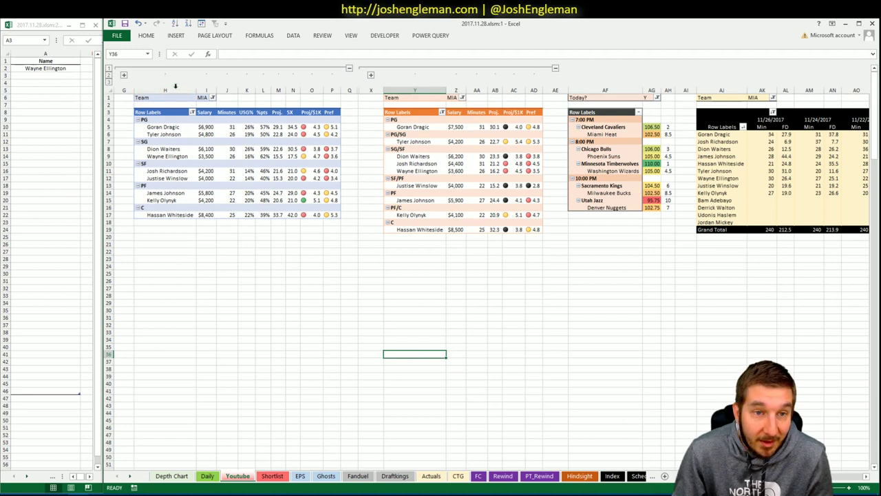
- Set the Team filter to CHI in both the blue and the orange projection pivot tables on the Youtube sheet
click(203, 103)
click(204, 98)
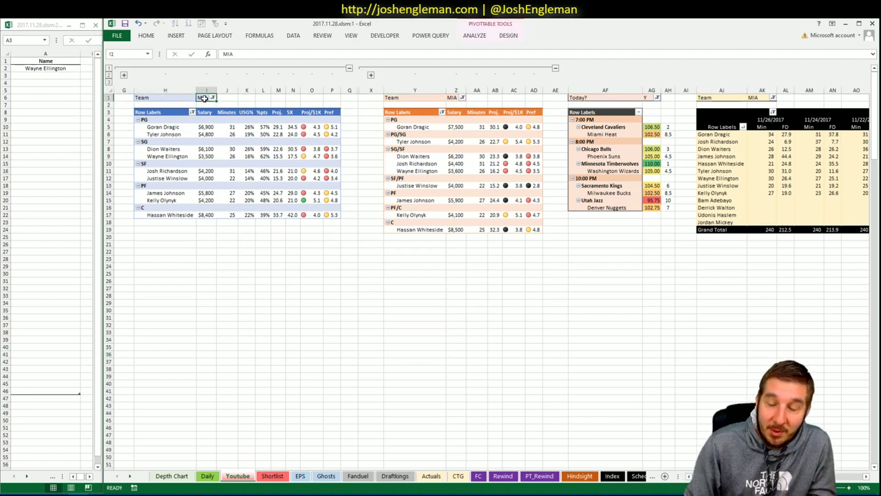
text(CHI)
key(Tab)
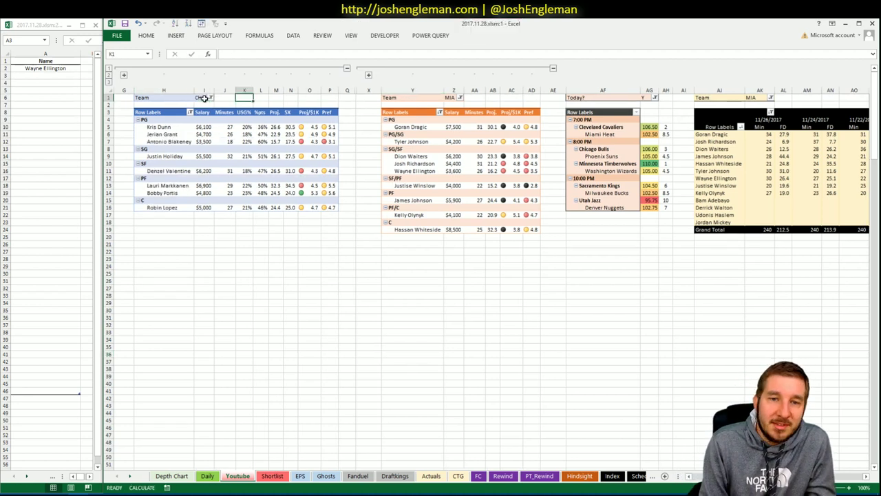
key(Right)
key(Right)
key(Right)
key(ctrl+Right)
key(Right)
text(CHI)
key(Tab)
- Set the Team filter of the game log pivot table to CHI and return to the blue projection table
key(ctrl+Right)
key(Right)
key(Right)
key(Right)
key(Right)
key(Right)
text(CHI)
key(Tab)
click(204, 104)
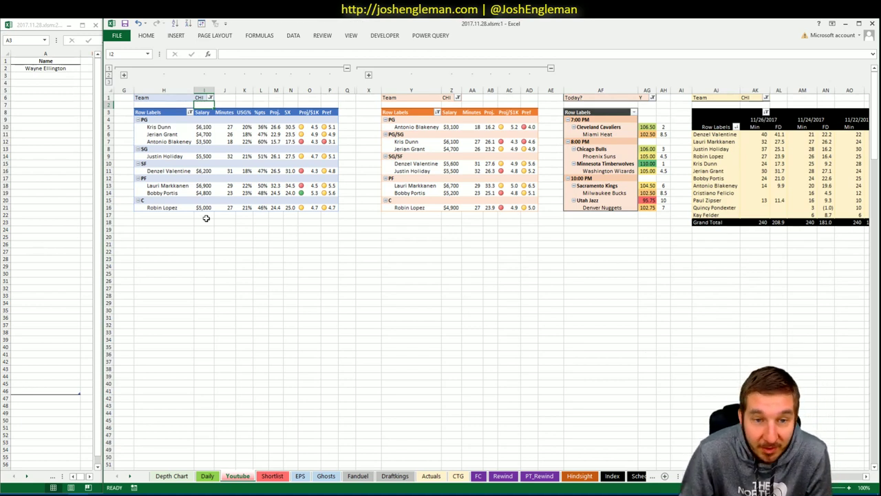
click(200, 244)
click(223, 221)
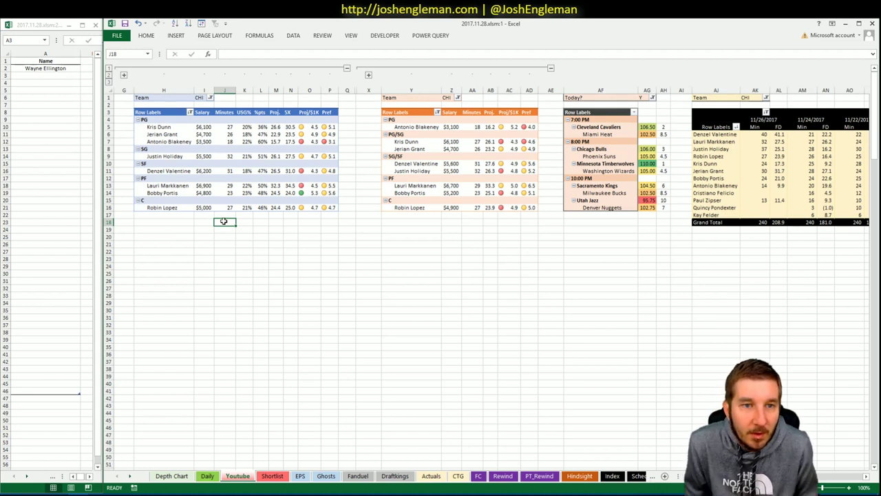
- Switch to the Cleaning the Glass page in the browser, search for "bulls" and open the Chicago Bulls team stats
click(35, 494)
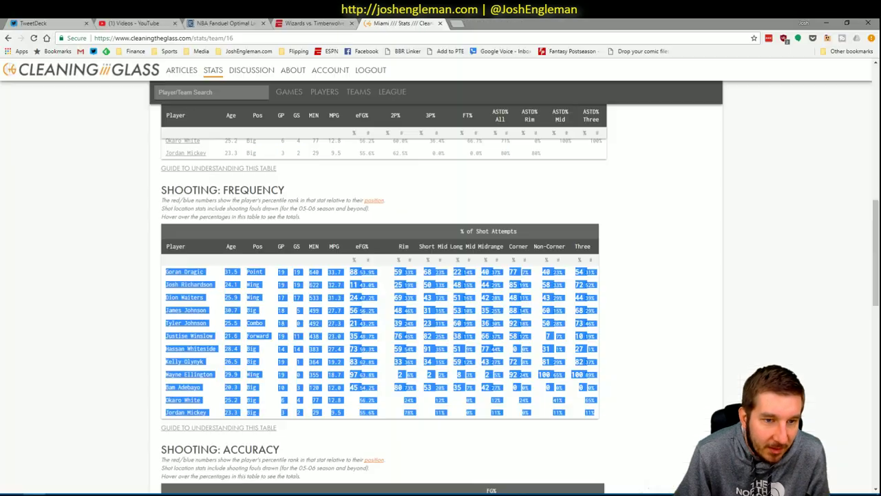
click(206, 95)
text(bulls)
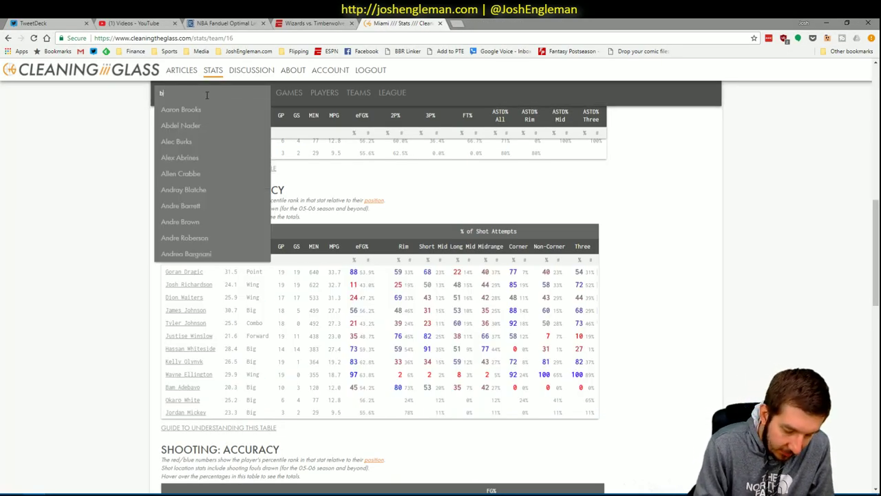
click(211, 111)
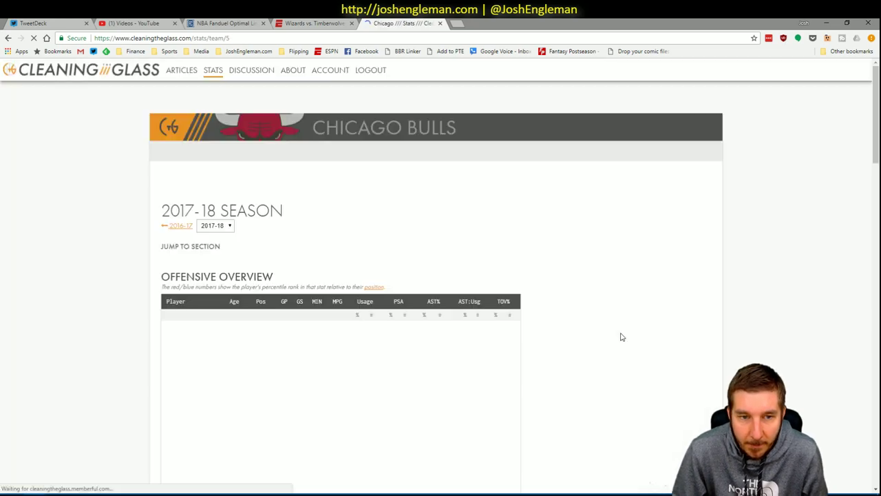
- Copy all Chicago Bulls player rows of the Shooting: Frequency table and return to the main Excel workbook window
scroll(620, 336, down, 10)
scroll(619, 335, down, 6)
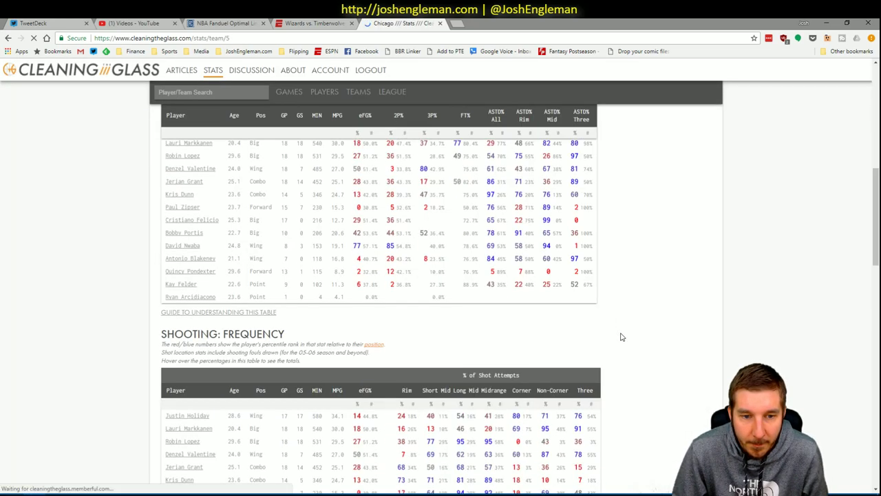
drag(597, 444, 171, 279)
key(alt+Tab)
mouse_move(80, 494)
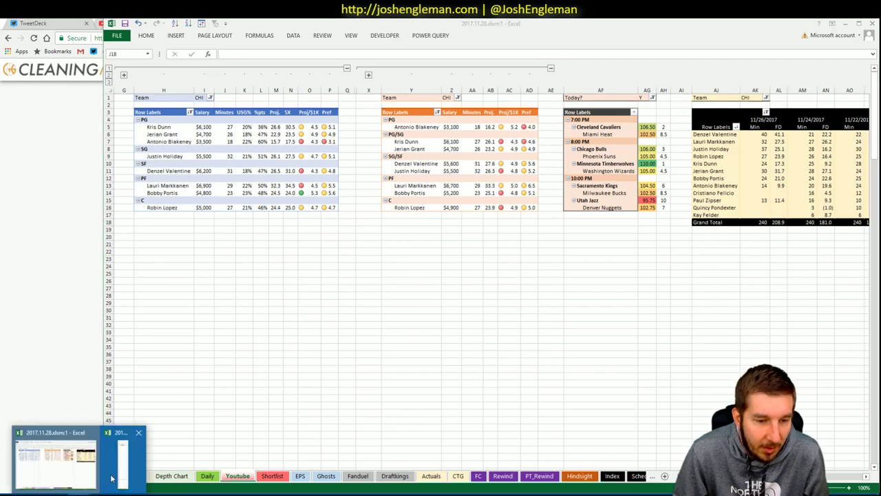
click(75, 455)
- Refresh the CTG sheet with the copied Bulls data and set the opponent to PHX
click(462, 480)
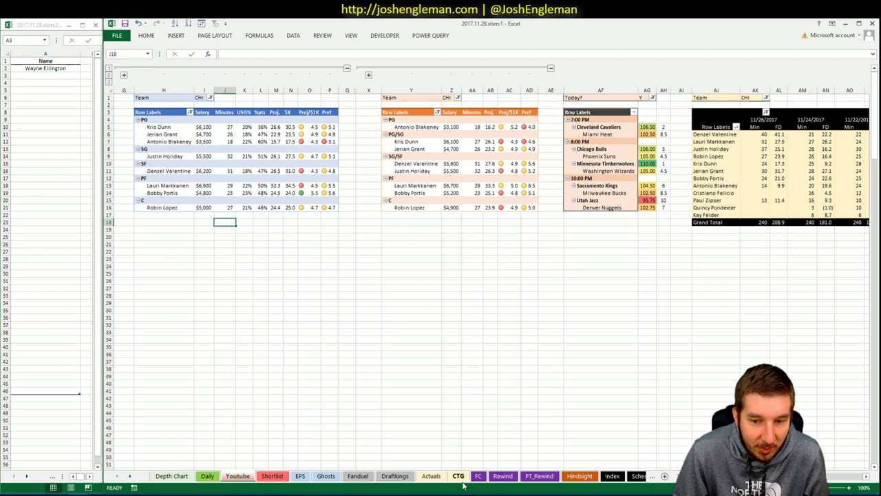
click(204, 127)
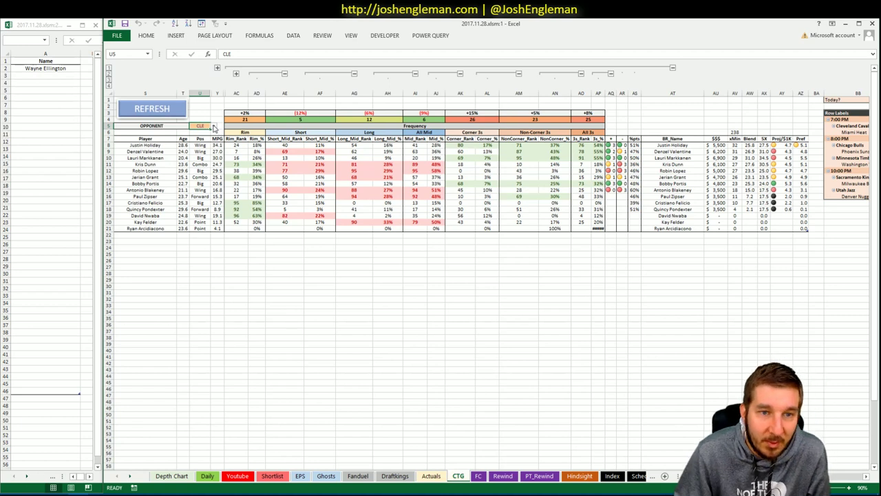
click(214, 126)
drag(213, 138, 214, 159)
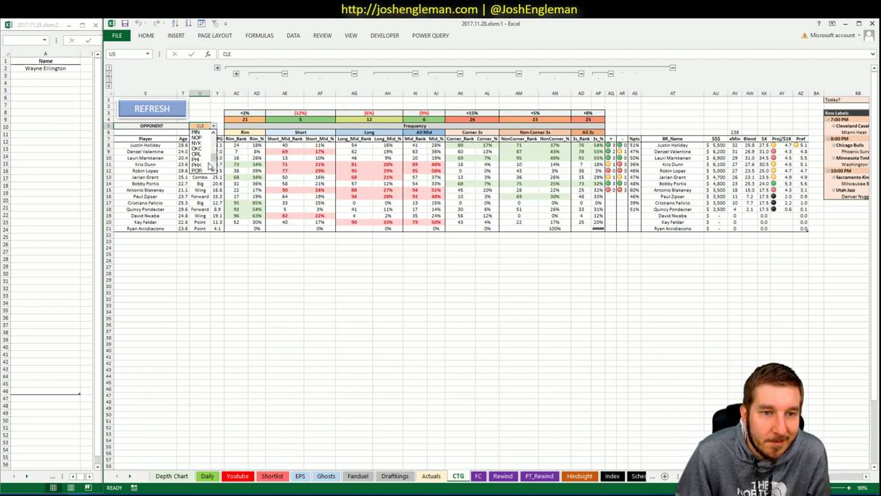
click(197, 163)
click(205, 125)
click(215, 126)
click(204, 124)
text(PHX)
key(Return)
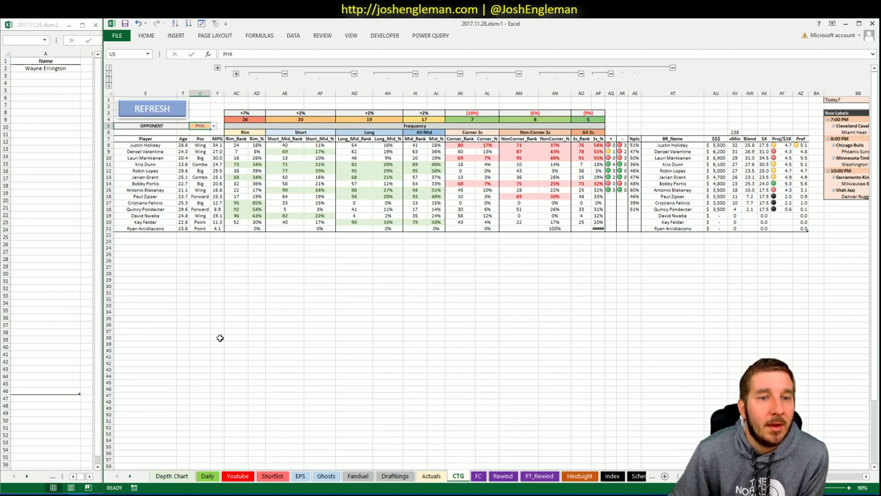
- Examine the Chicago Bulls' minutes and fantasy points in the Youtube sheet's game log alongside their projection tables
click(238, 476)
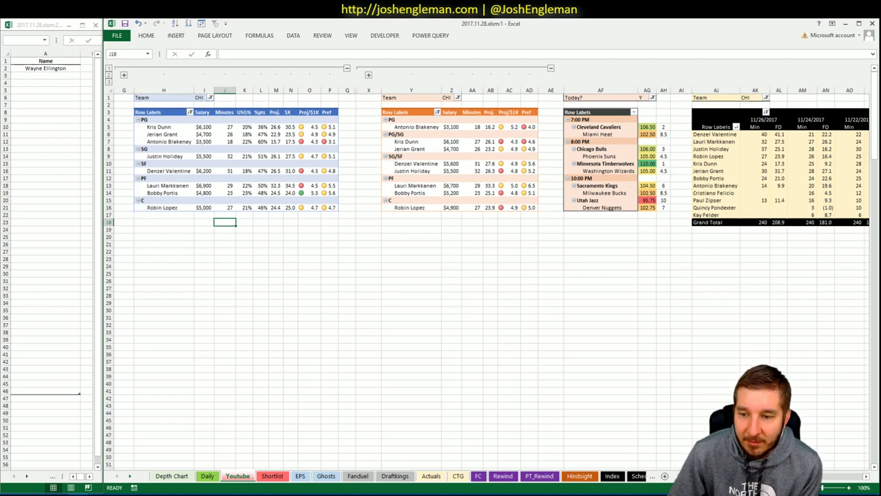
scroll(311, 327, right, 10)
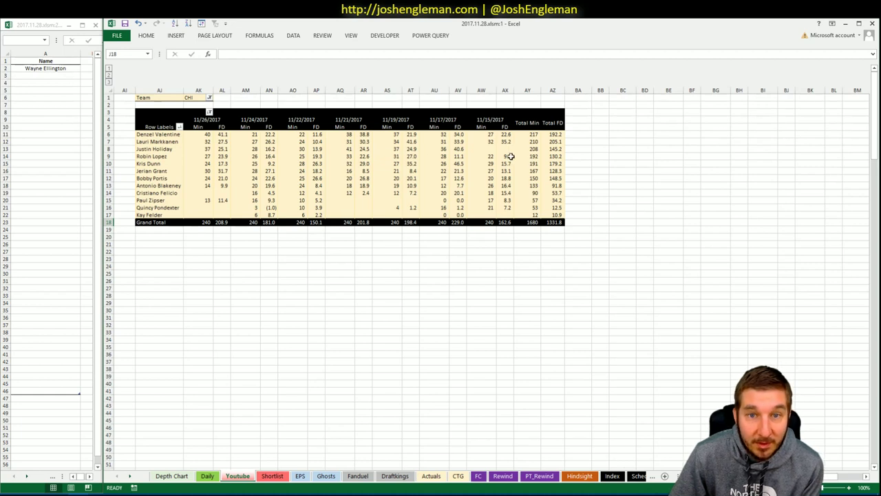
mouse_move(510, 156)
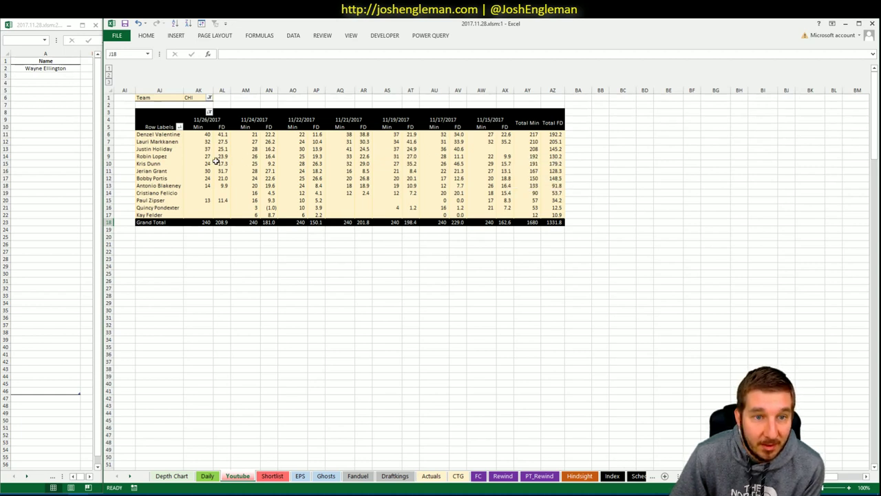
mouse_move(221, 157)
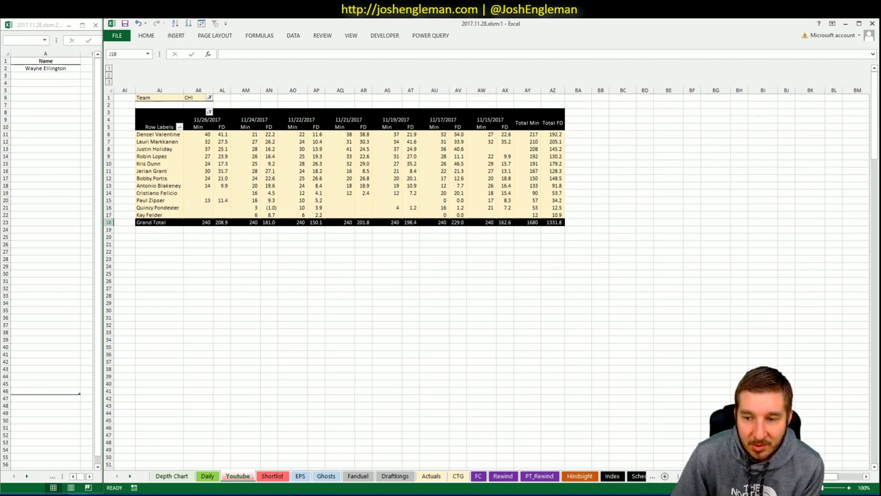
key(ctrl+BackSpace)
scroll(492, 276, right, 8)
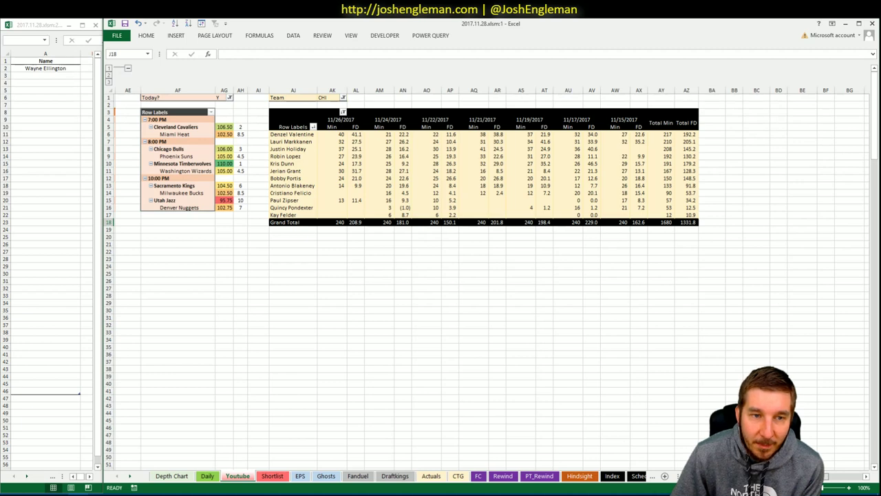
scroll(492, 276, right, 1)
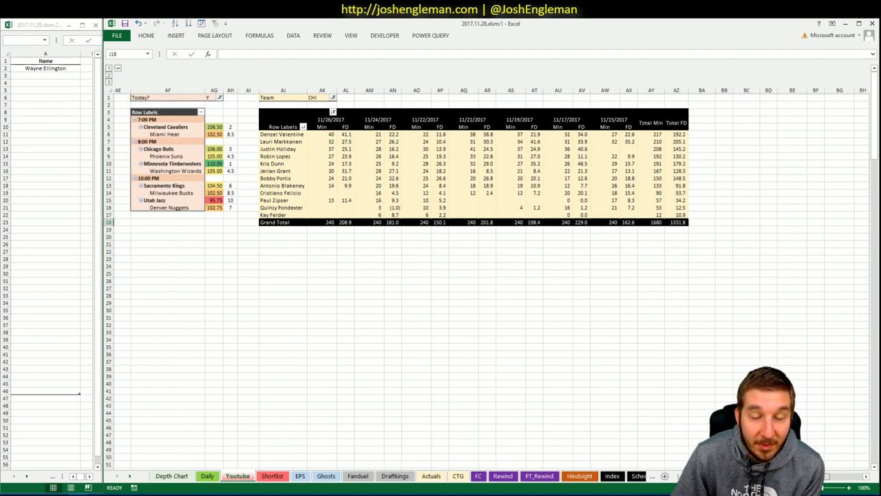
scroll(440, 276, left, 1)
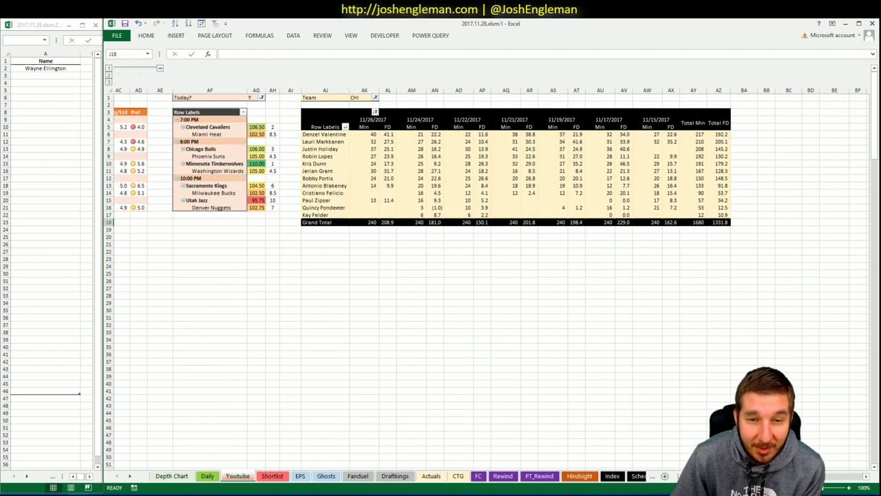
scroll(492, 275, left, 10)
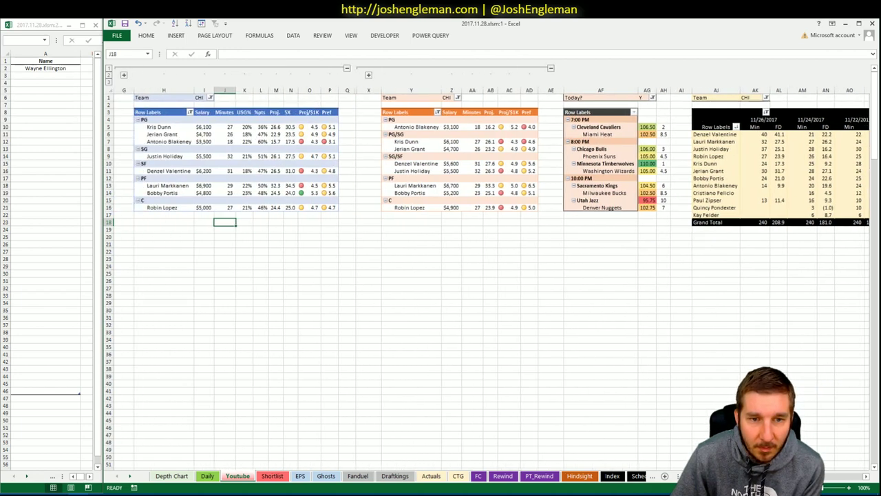
- Add Robin Lopez to the Name list in the small shortlist window, directly below Wayne Ellington
click(56, 76)
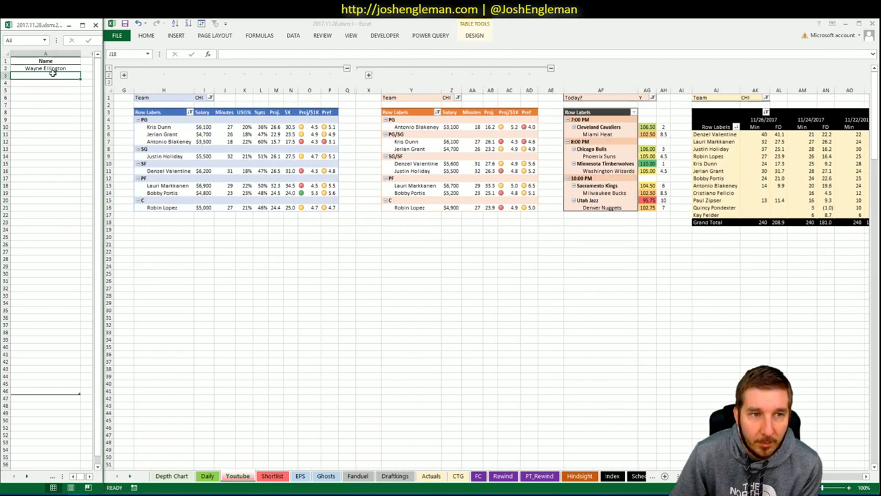
text(Robin Lopez)
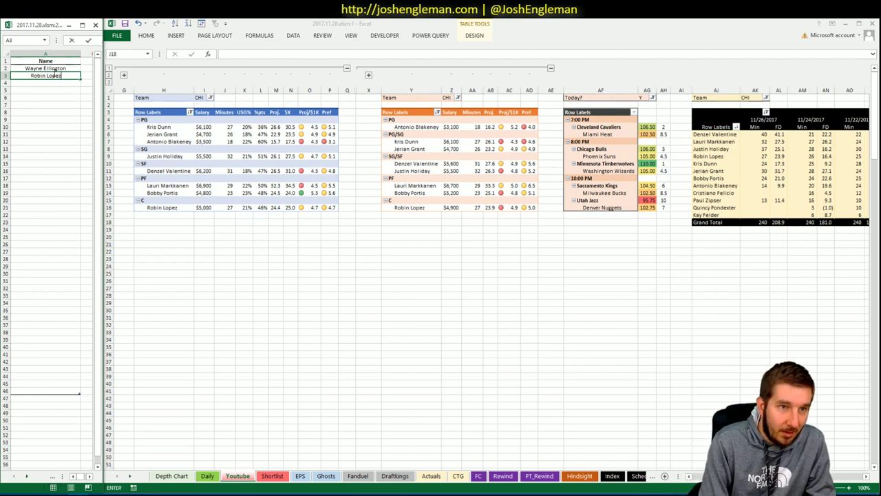
key(Return)
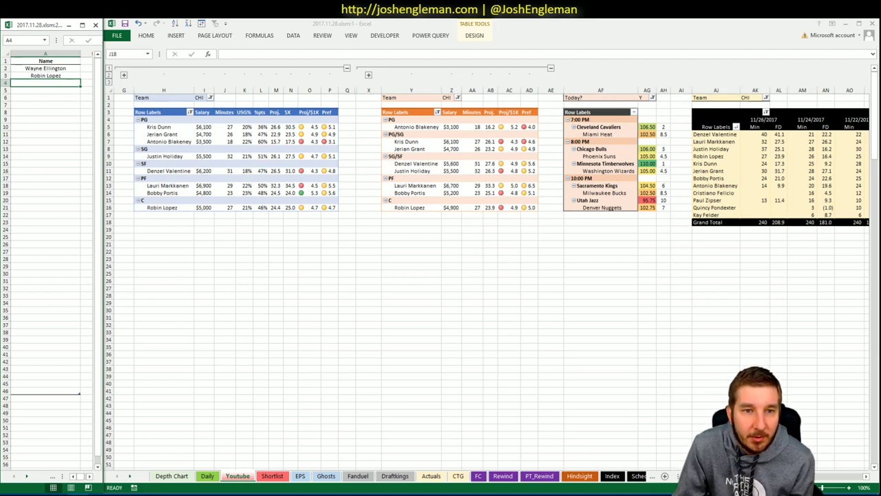
- Review the Bulls' game log again for Jerian Grant and the rest of the rotation, comparing it with the projections
scroll(657, 195, right, 8)
click(400, 171)
scroll(401, 170, left, 2)
scroll(441, 275, left, 7)
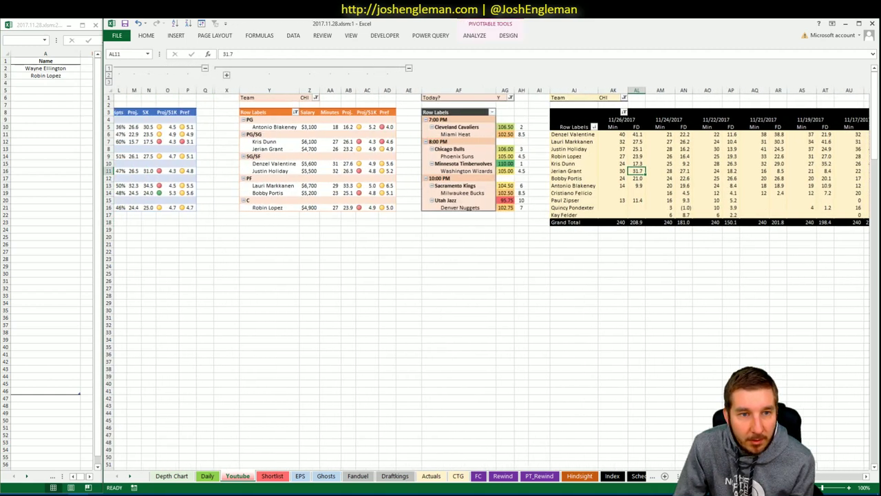
scroll(441, 276, right, 10)
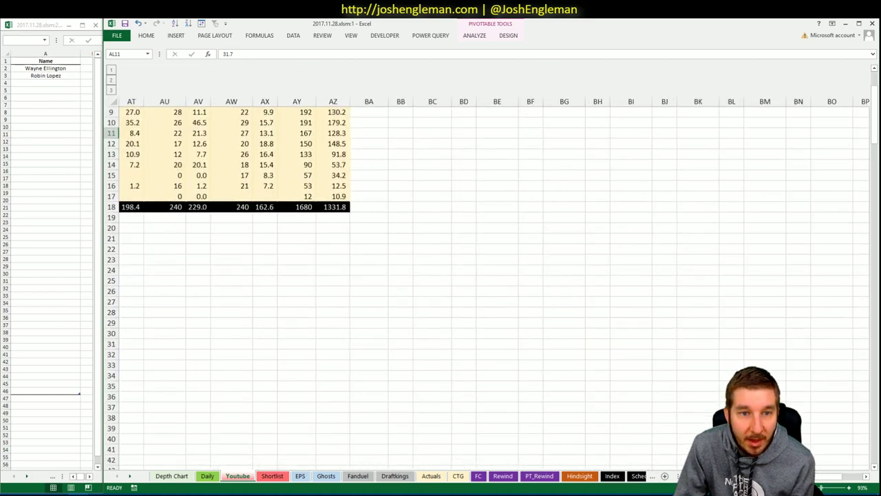
scroll(441, 275, down, 5)
scroll(441, 275, up, 2)
scroll(440, 276, up, 3)
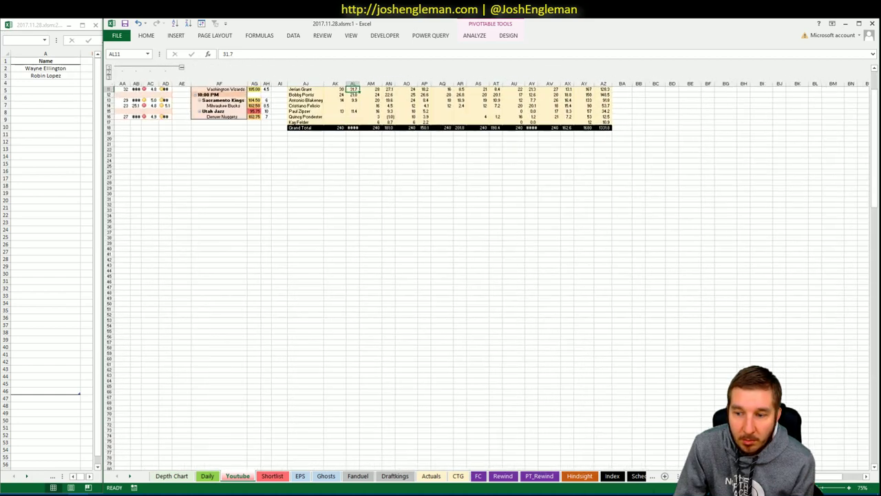
scroll(819, 488, up, 2)
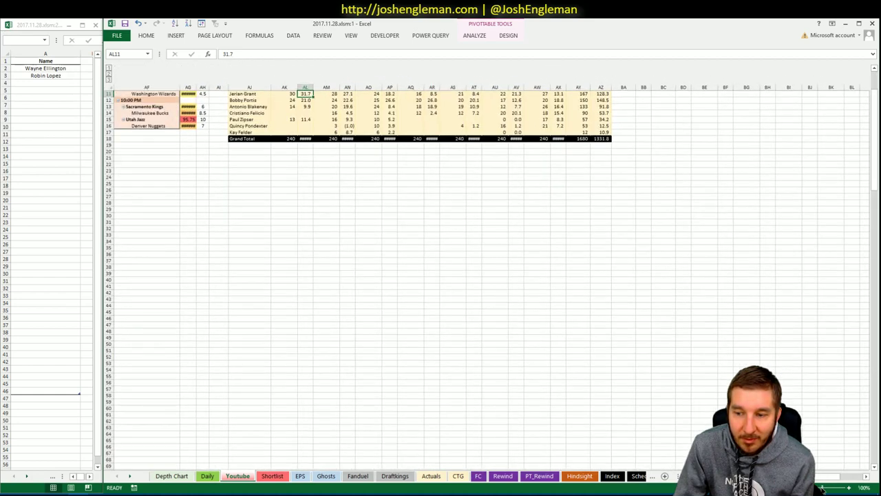
click(586, 325)
scroll(584, 324, up, 3)
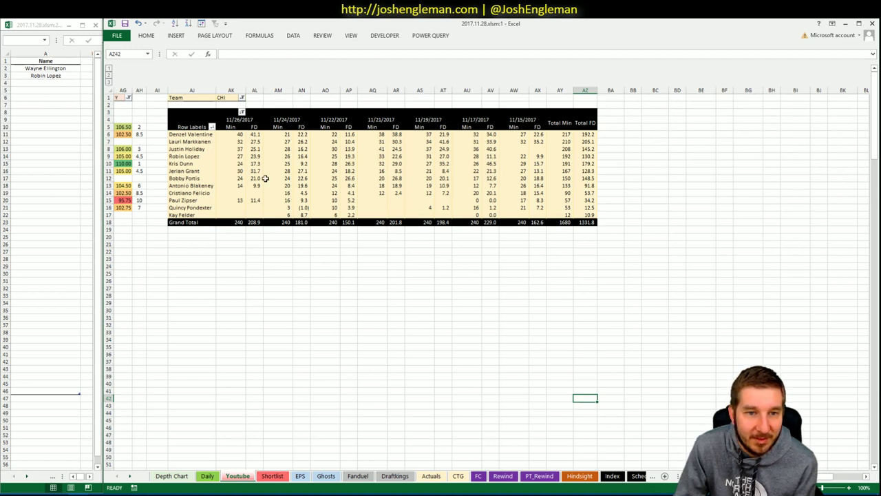
click(506, 296)
click(427, 253)
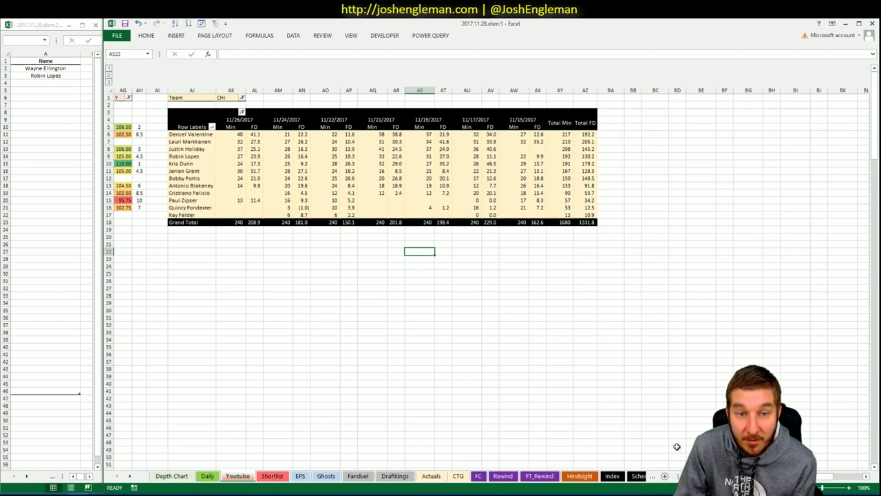
scroll(440, 275, left, 10)
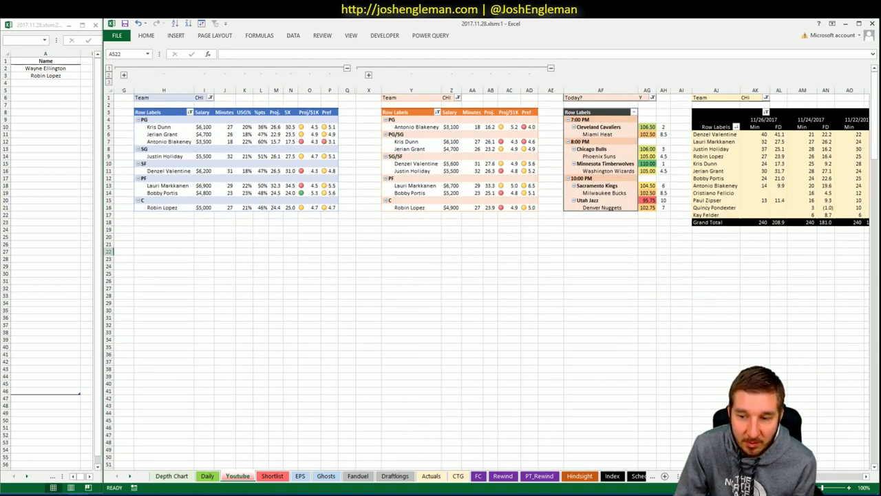
scroll(210, 102, right, 6)
scroll(210, 102, left, 6)
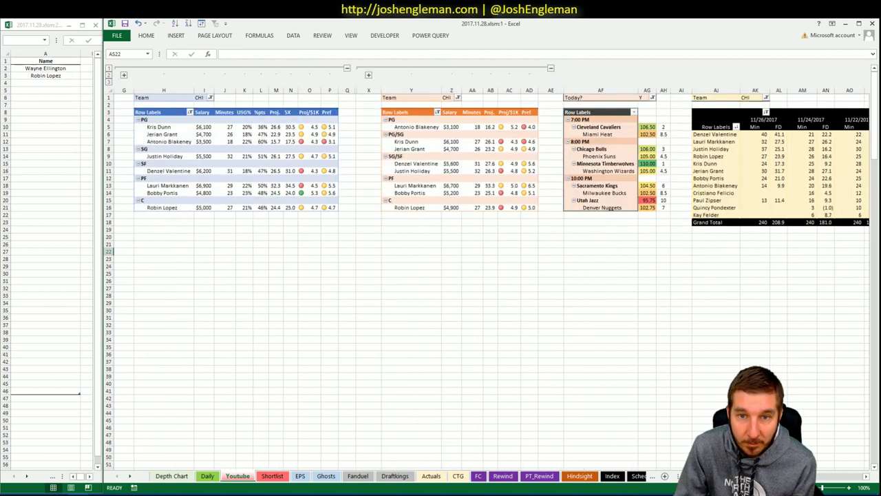
- Set the Team filters of the blue and orange projection tables to PHO
click(201, 97)
text(PHO)
key(Return)
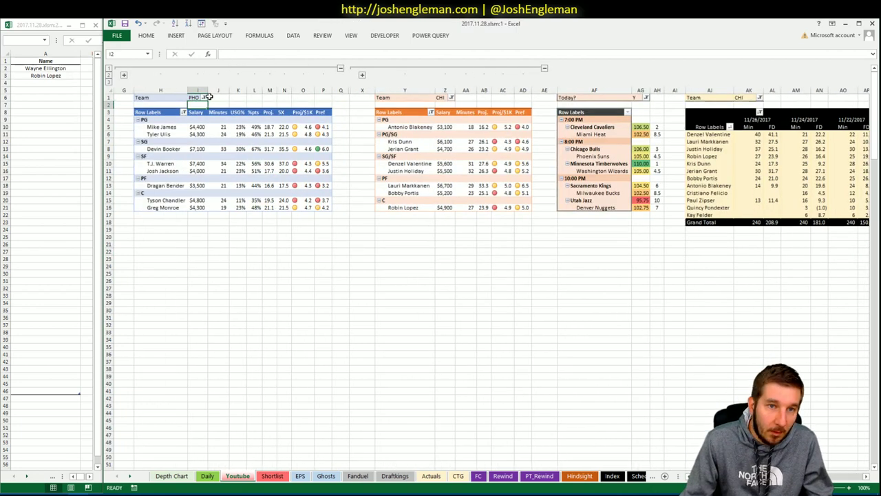
click(204, 98)
click(341, 90)
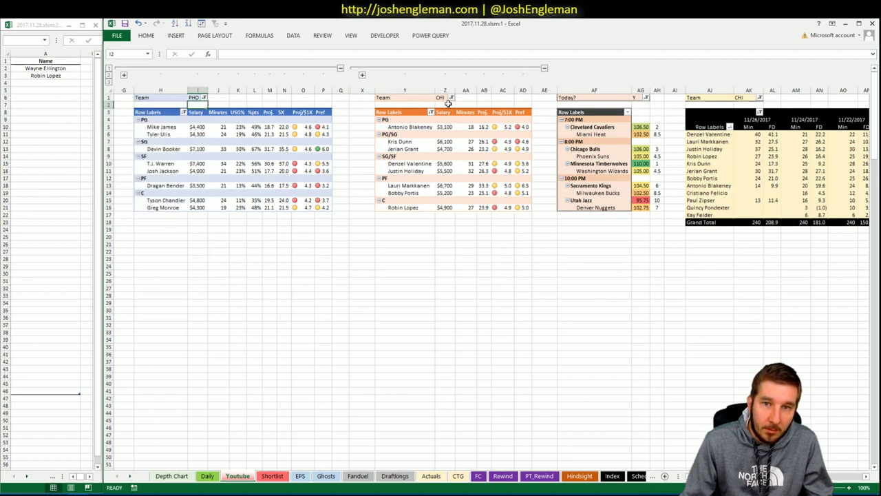
click(451, 98)
click(363, 163)
click(396, 214)
- Set the Team filter of the game log pivot table to PHO
click(742, 100)
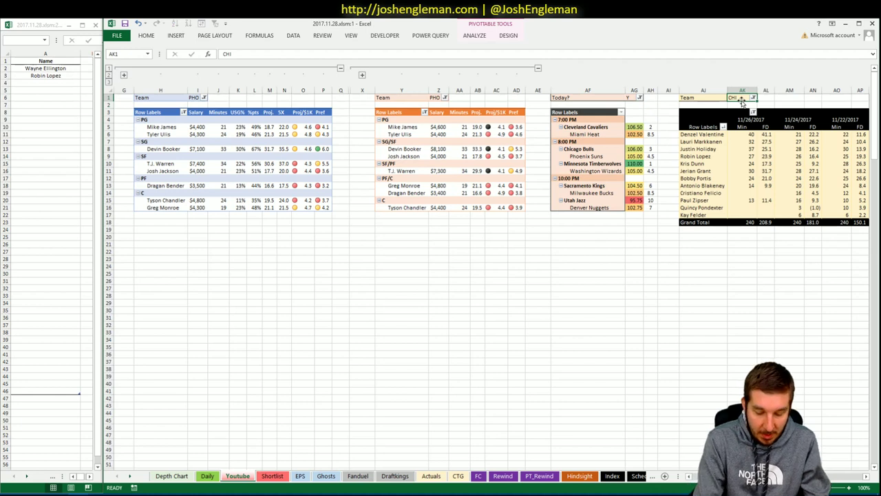
text(PHO)
key(Return)
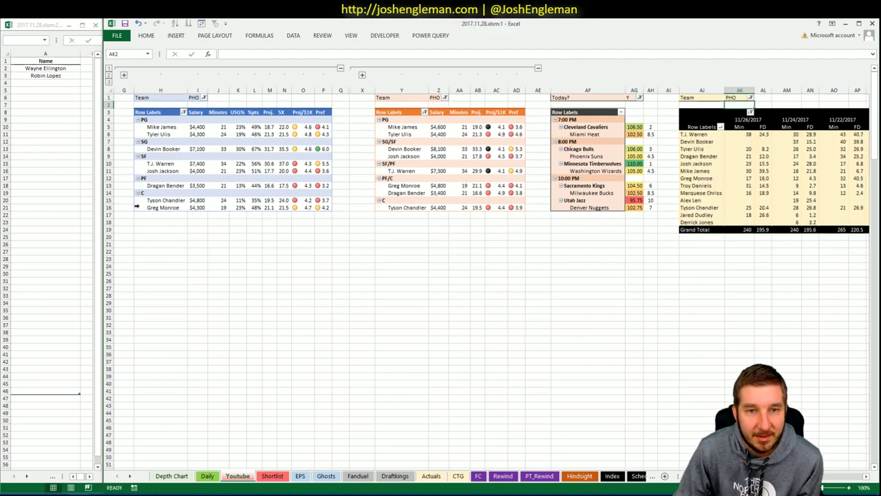
drag(218, 252, 219, 245)
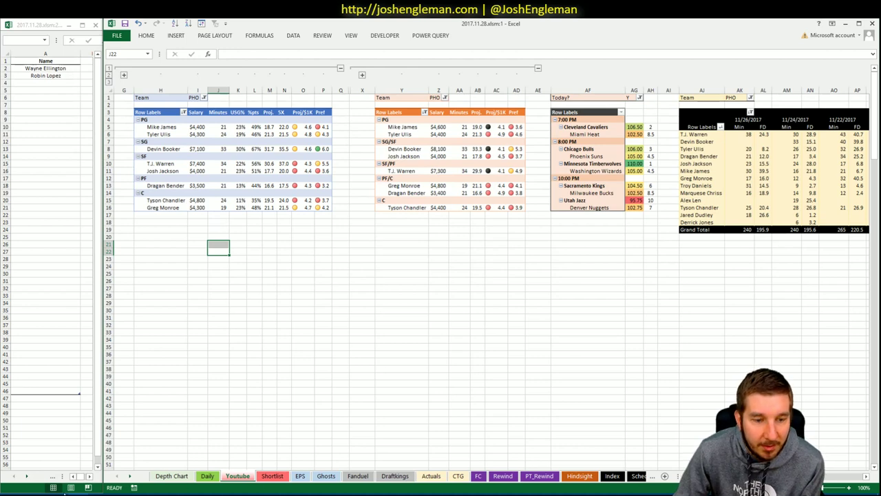
- Switch to the Cleaning the Glass page in the browser, search for "suns" and open the Phoenix Suns player stats
key(alt+Tab)
click(232, 87)
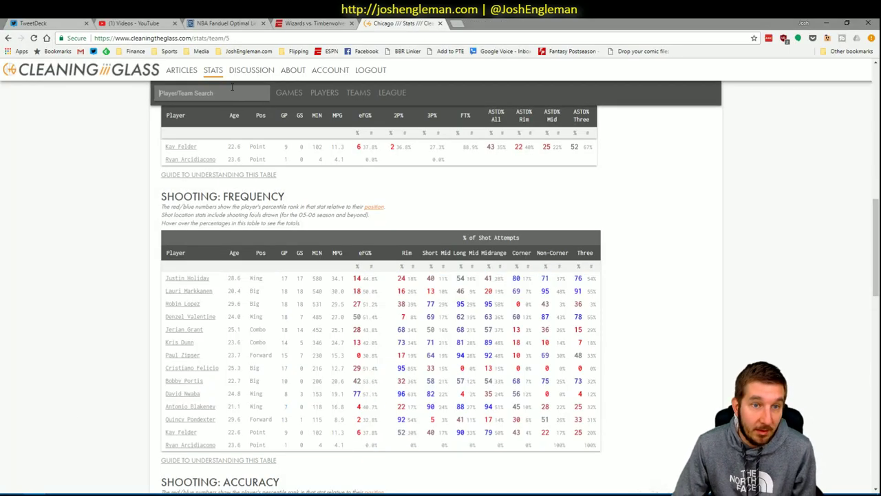
text(phoenix)
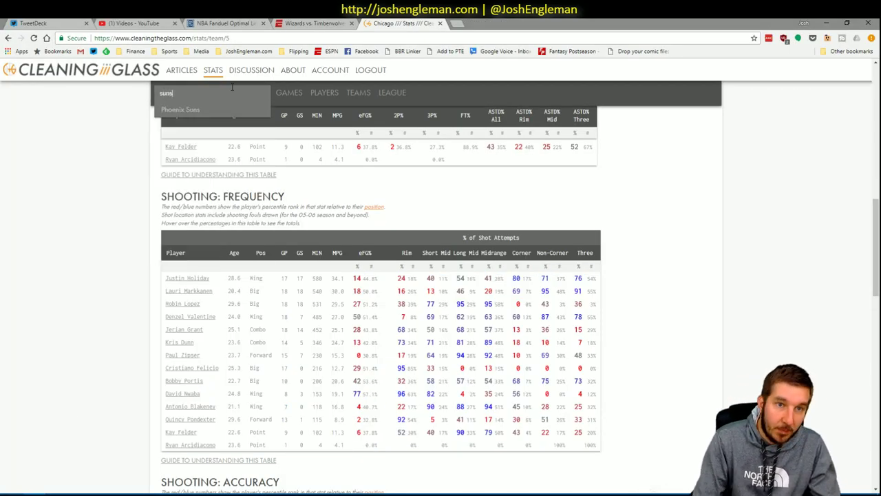
key(Return)
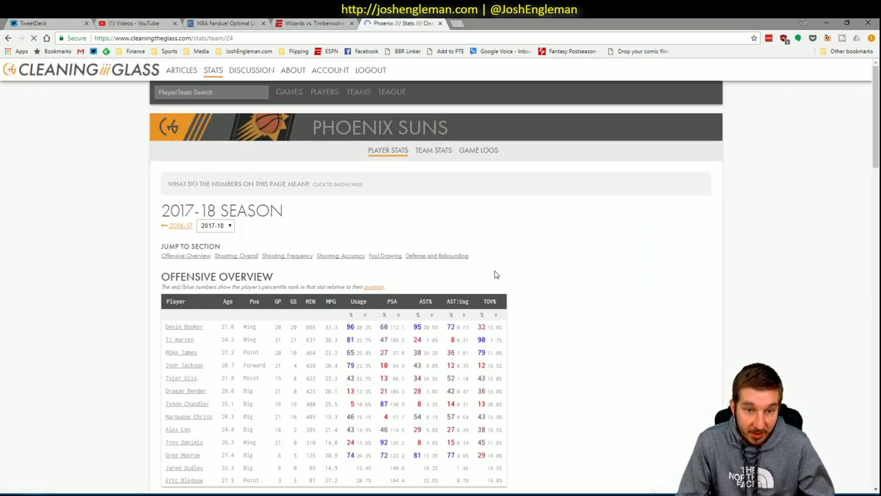
- Copy all Phoenix Suns player rows of the Shooting: Frequency table and return to the main Excel workbook window
scroll(521, 292, down, 7)
scroll(512, 291, down, 4)
scroll(512, 291, up, 1)
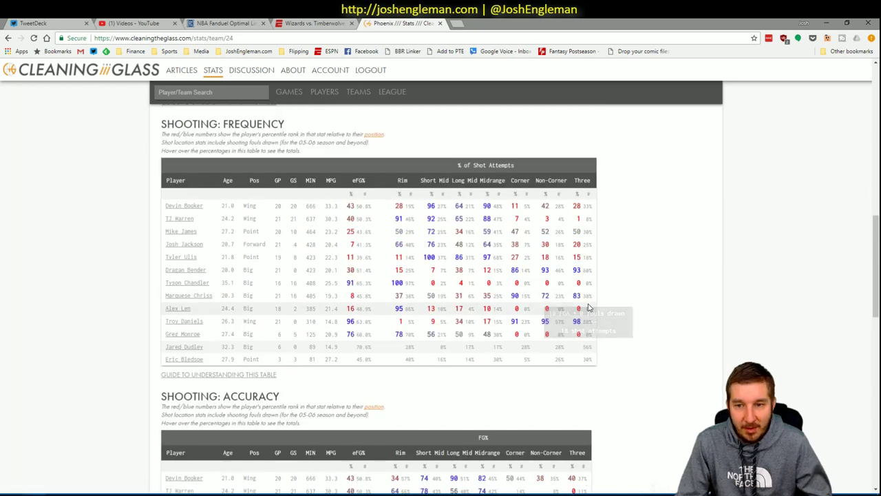
drag(593, 372, 165, 212)
key(alt+Tab)
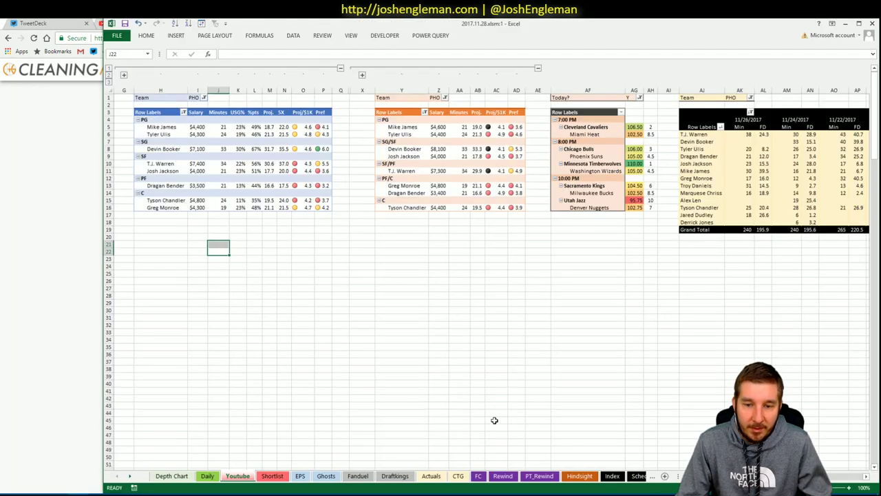
- Refresh the CTG sheet with the copied Suns data and set the opponent to CHI
click(458, 476)
click(158, 112)
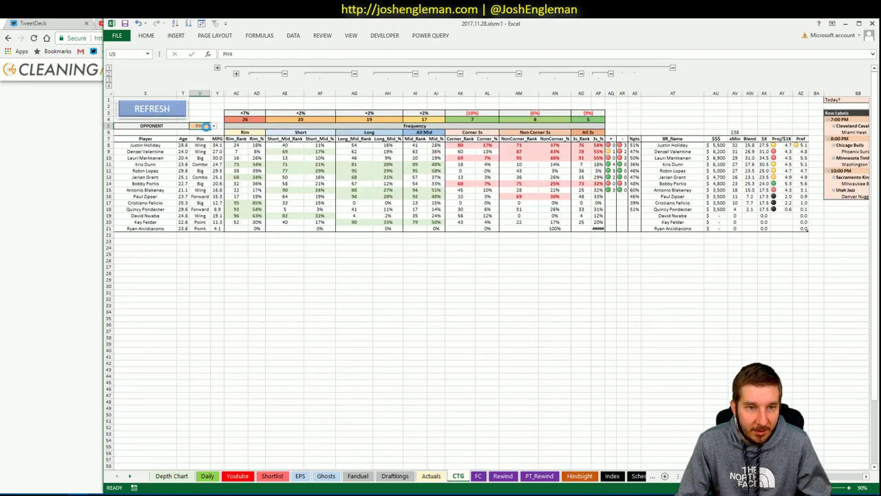
click(201, 126)
text(CHI)
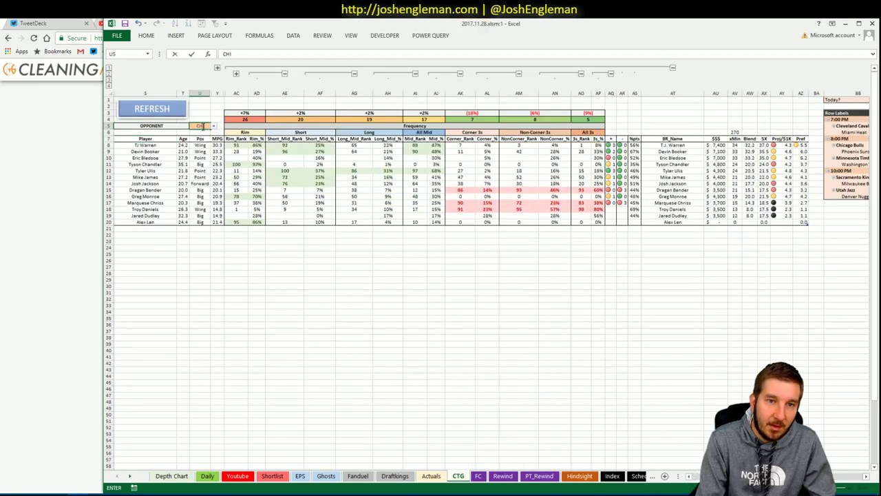
key(Return)
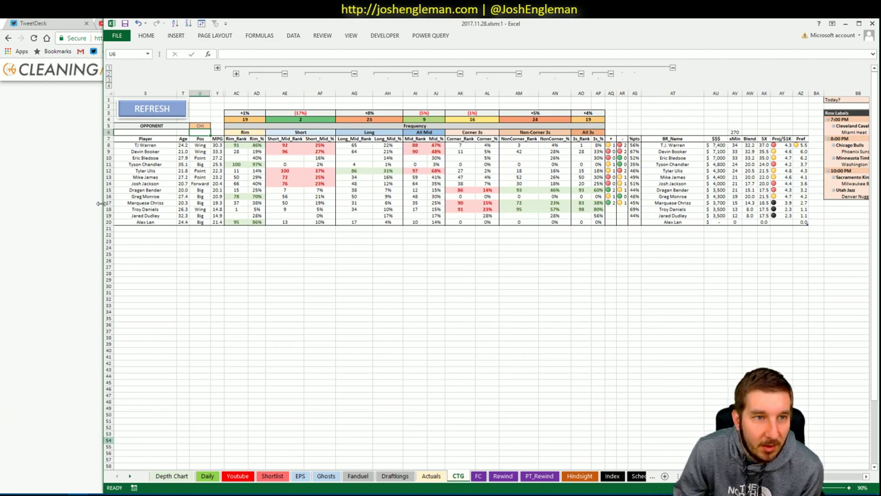
- Switch to the FantasyCruncher FanDuel page in the browser and open Devin Booker's player details to check his injury news and game log
mouse_move(80, 493)
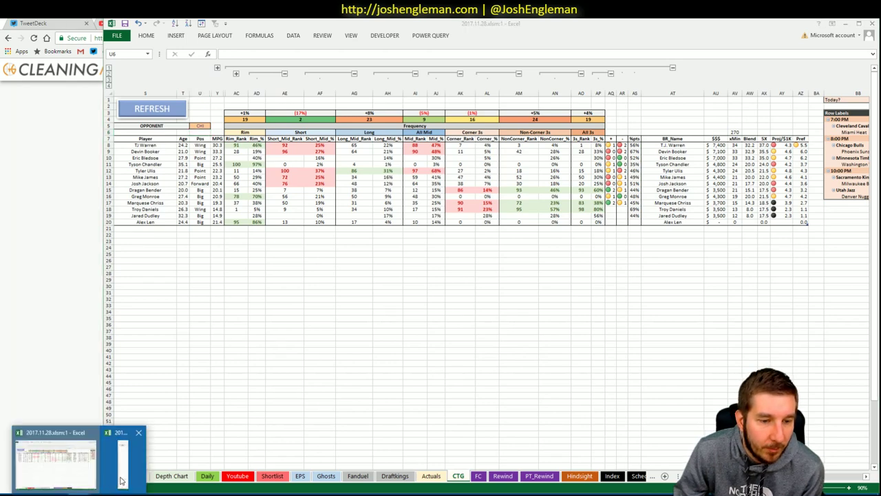
key(alt+Tab)
click(207, 23)
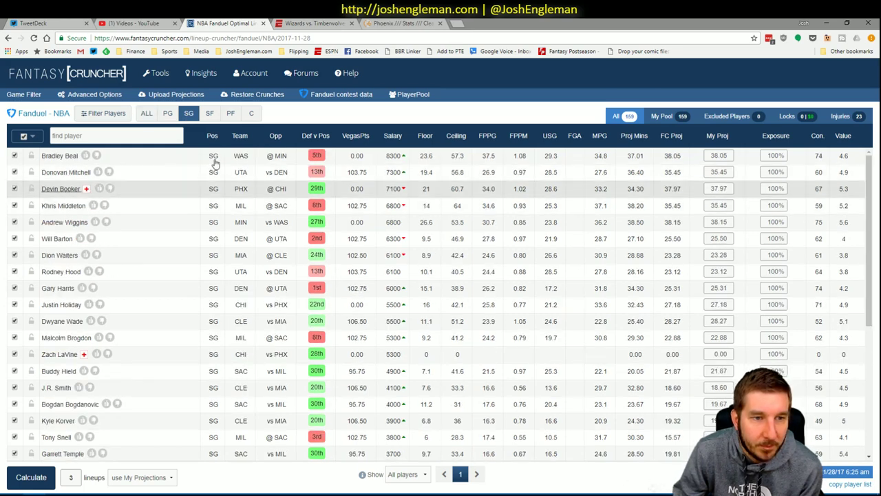
click(68, 190)
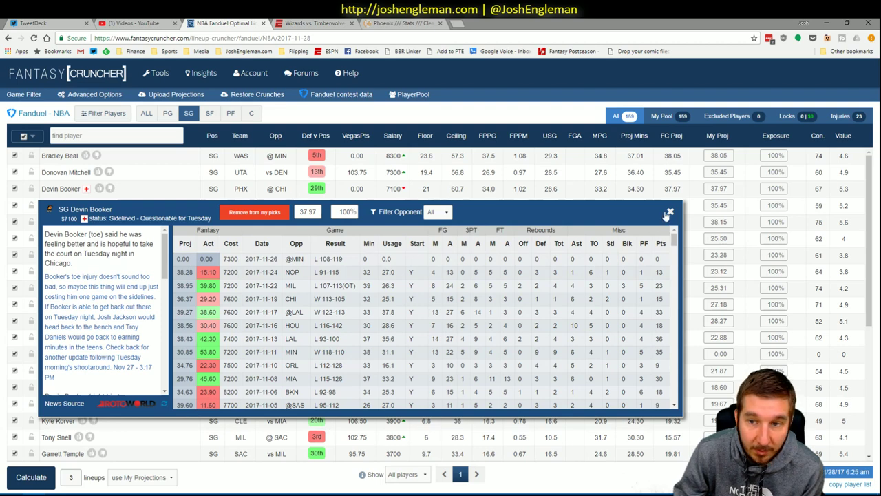
- Close Devin Booker's player details and bring both Excel windows, the main workbook and the shortlist, back into view
click(669, 215)
mouse_move(89, 494)
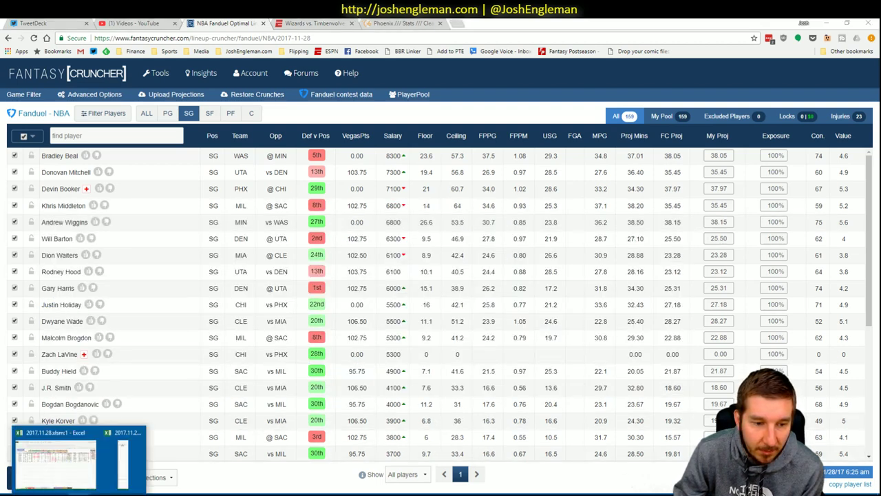
click(67, 467)
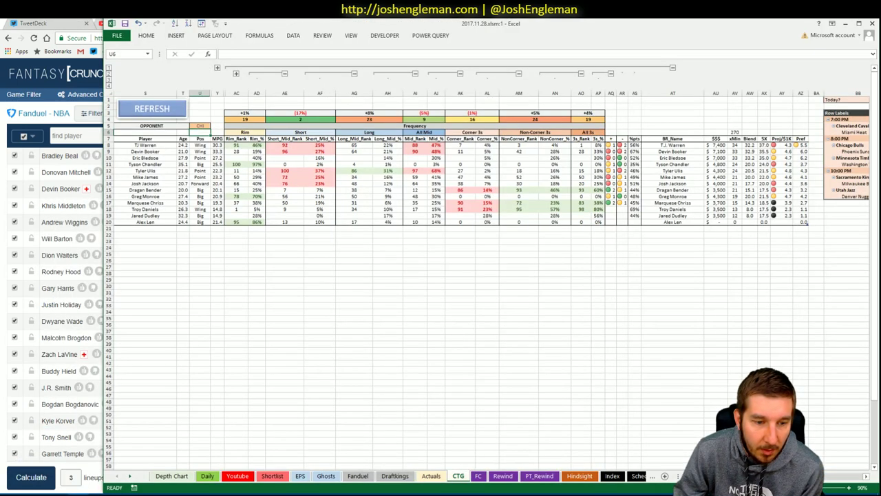
mouse_move(94, 491)
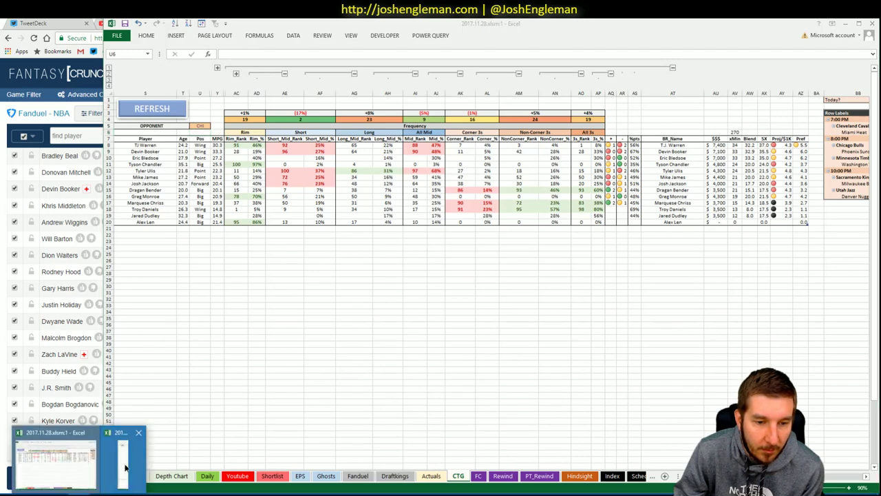
click(125, 464)
- Review the Suns' recent minutes and fantasy points on the Youtube sheet and their shooting frequencies against CHI on the CTG sheet
click(238, 476)
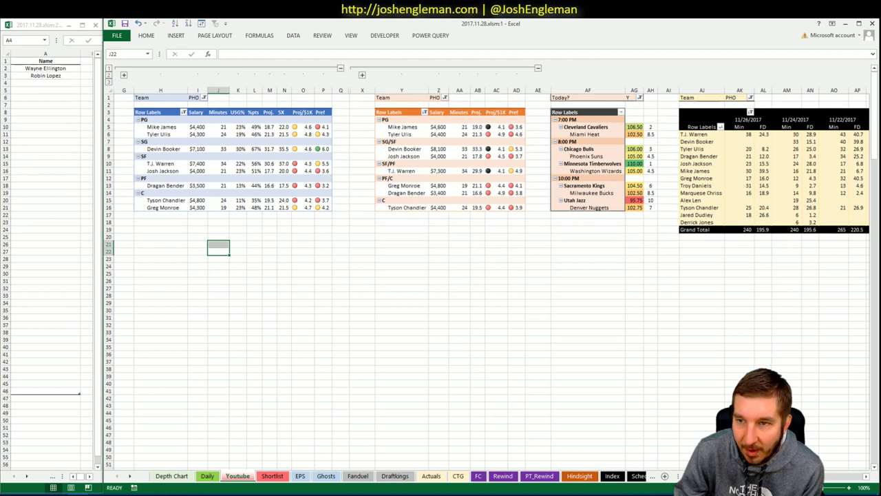
scroll(627, 152, right, 6)
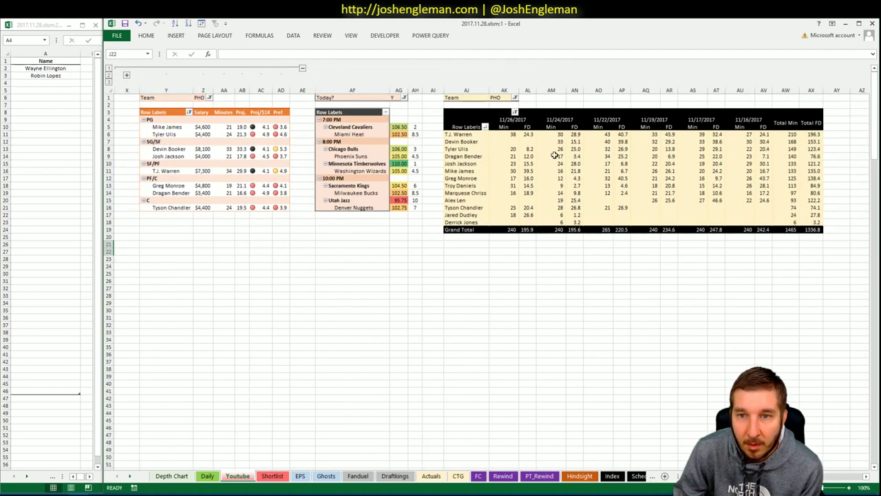
mouse_move(575, 140)
mouse_move(695, 181)
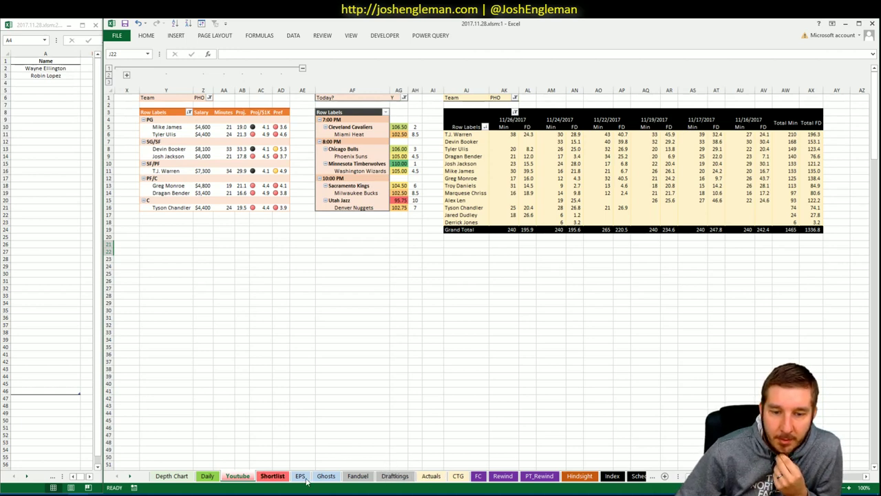
click(462, 476)
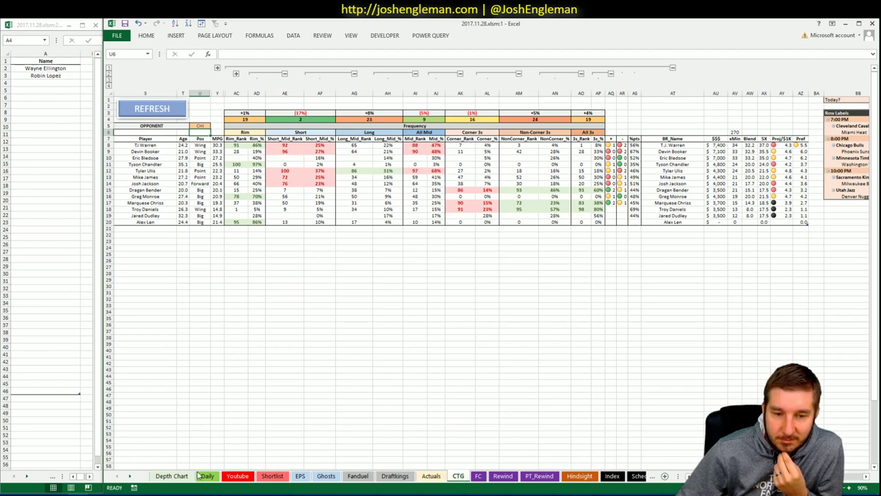
click(232, 476)
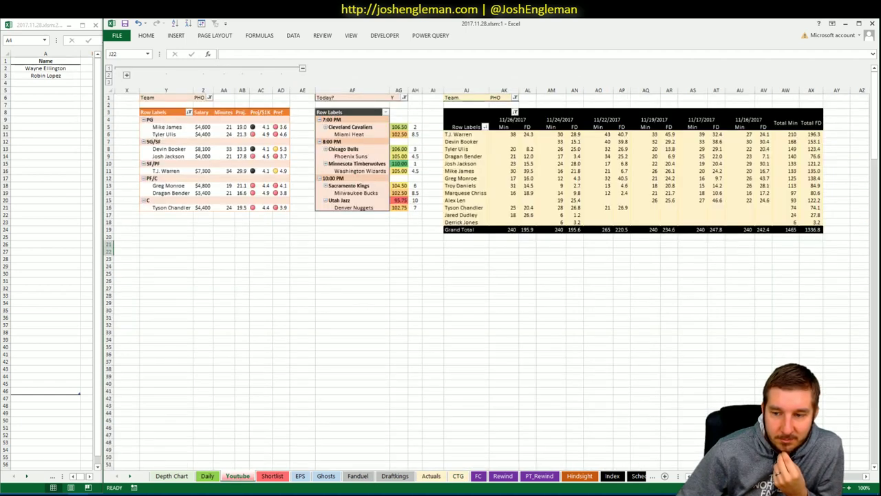
scroll(441, 276, left, 6)
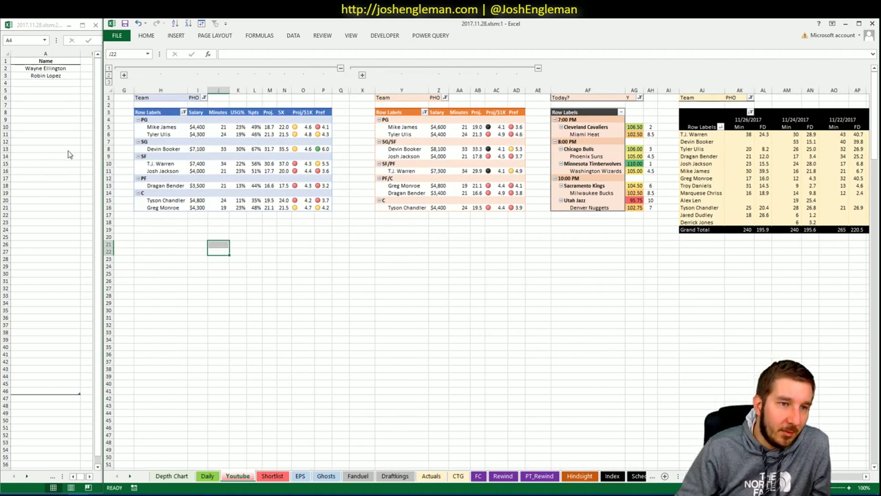
- Add Devin Booker to the shortlist in the first empty cell under Robin Lopez
click(43, 63)
text(Devin Booker)
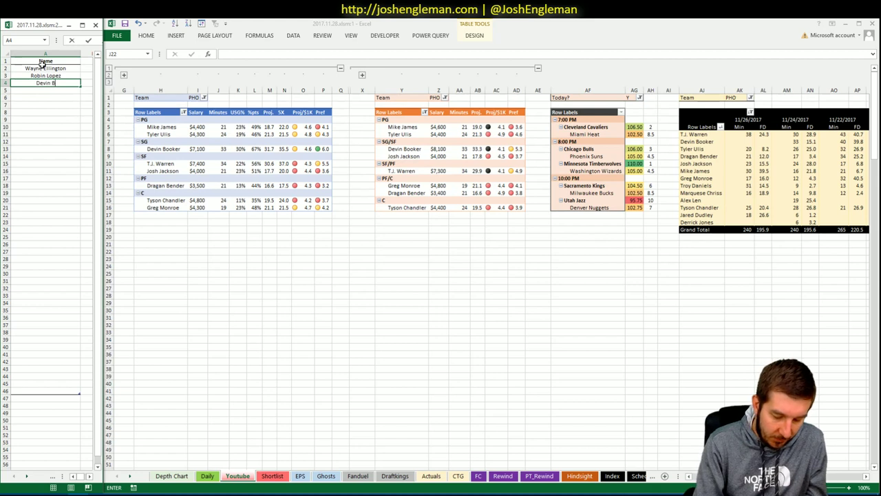
key(Return)
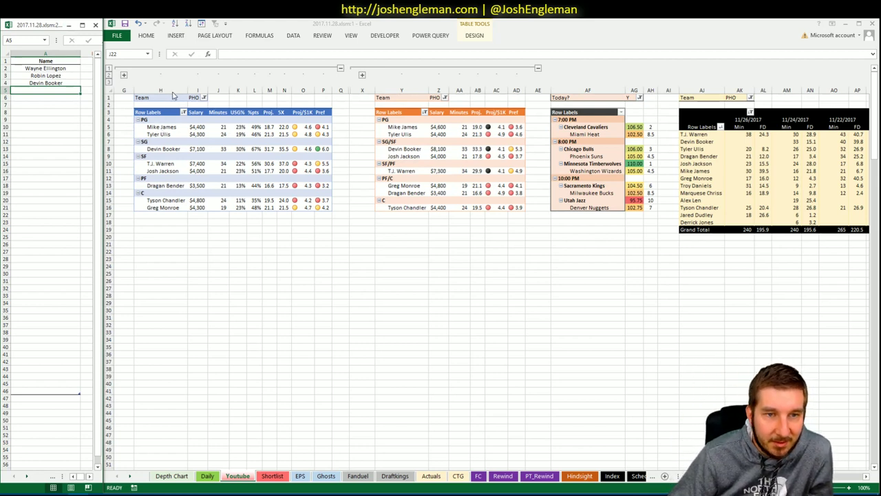
- Set the Team filter of both projection tables and the game-log table on the Youtube sheet to MIN
click(221, 247)
click(191, 100)
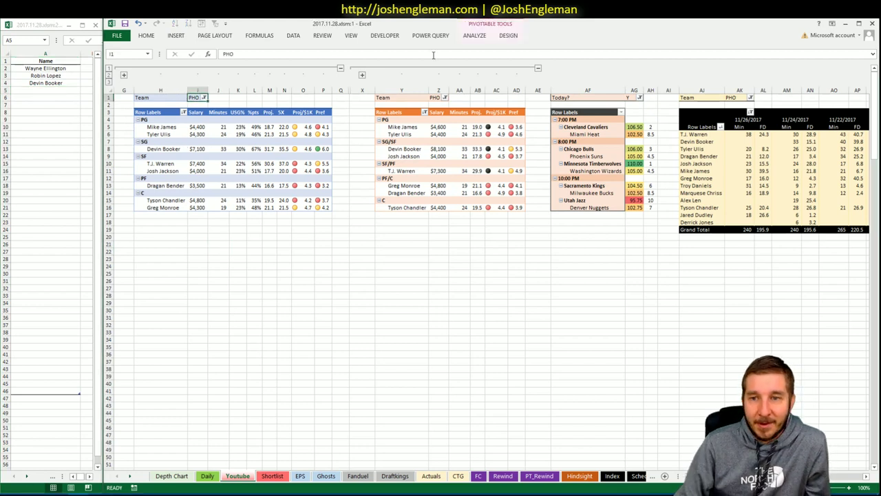
text(MIN)
key(Return)
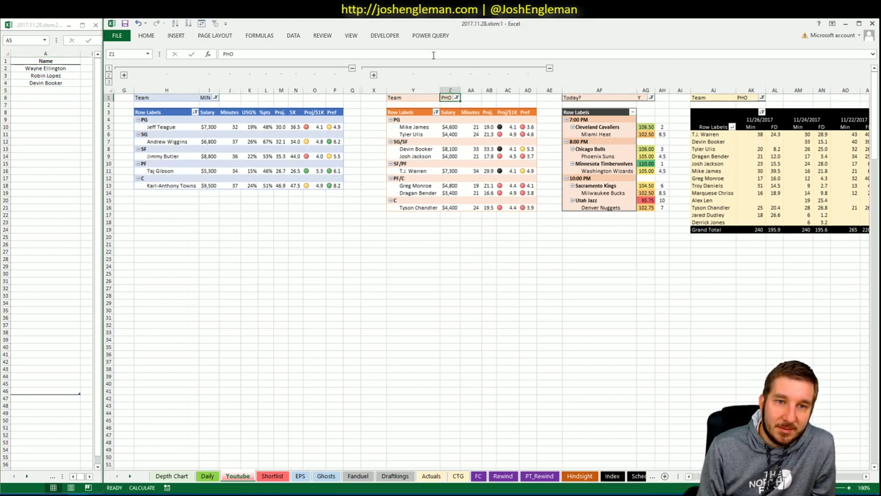
key(Right)
key(Left)
key(Left)
text(MIN)
key(Return)
key(Right)
key(Right)
key(Right)
key(Right)
key(Right)
key(Right)
key(Right)
key(Right)
key(Right)
key(Right)
key(Right)
text(MIN)
key(Return)
key(ctrl+Home)
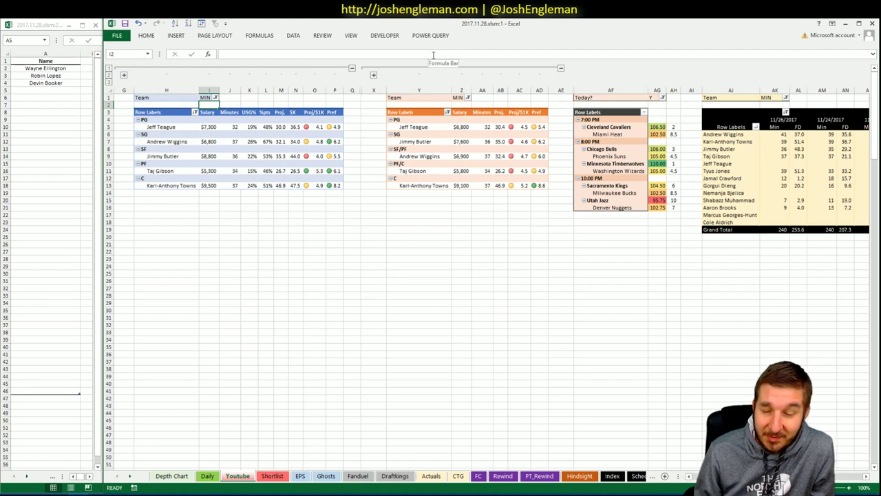
- Go through the Timberwolves players' salaries, minutes and projections in the first projection table, from point guard to center
key(Left)
key(Down)
key(Down)
key(Down)
key(Down)
key(Down)
key(Down)
key(Down)
key(Down)
key(Down)
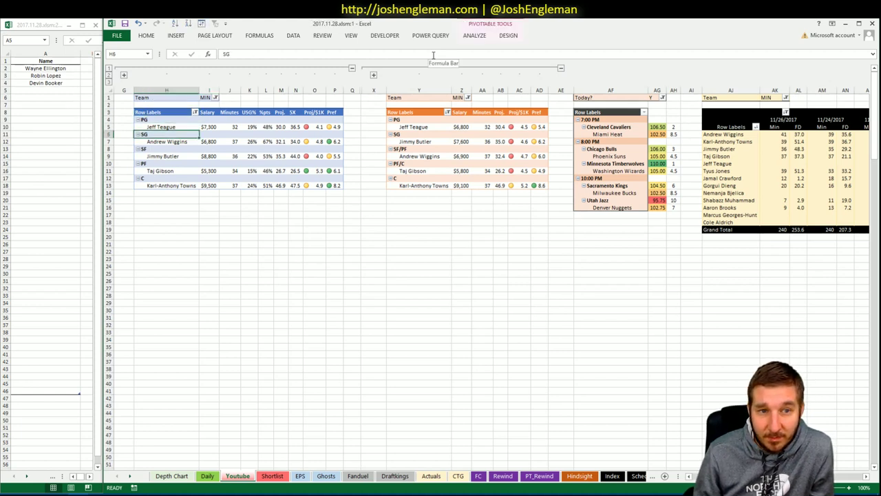
key(Down)
key(Down)
key(Down)
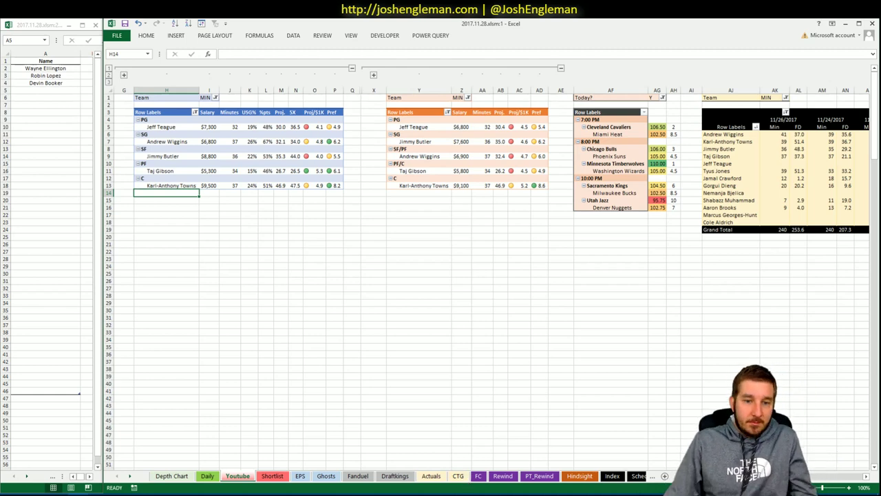
- Switch to the Cleaning the Glass page in the browser, search for "timb" and open the Minnesota Timberwolves stats
key(alt+Tab)
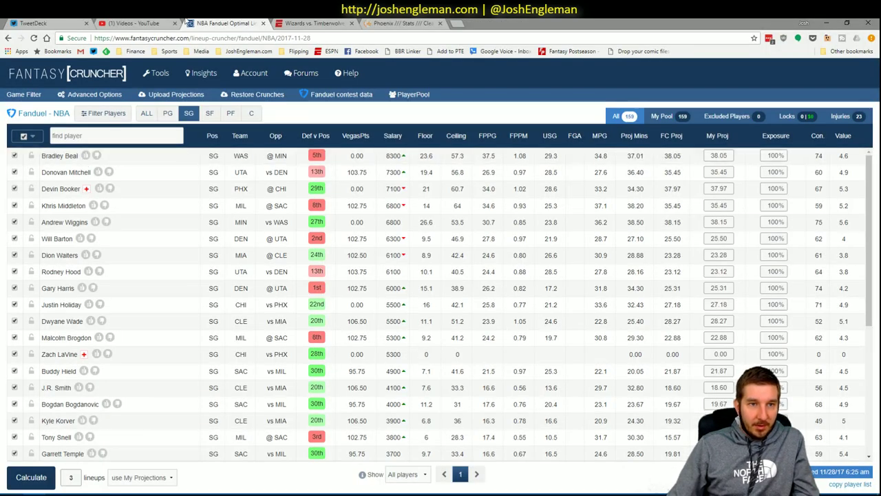
key(ctrl+Tab)
key(ctrl+Tab)
click(186, 93)
text(tm)
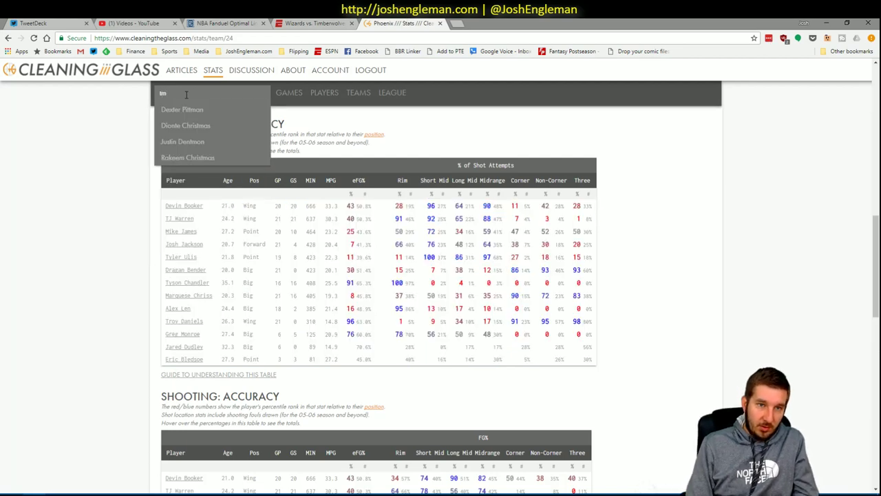
key(BackSpace)
text(imb)
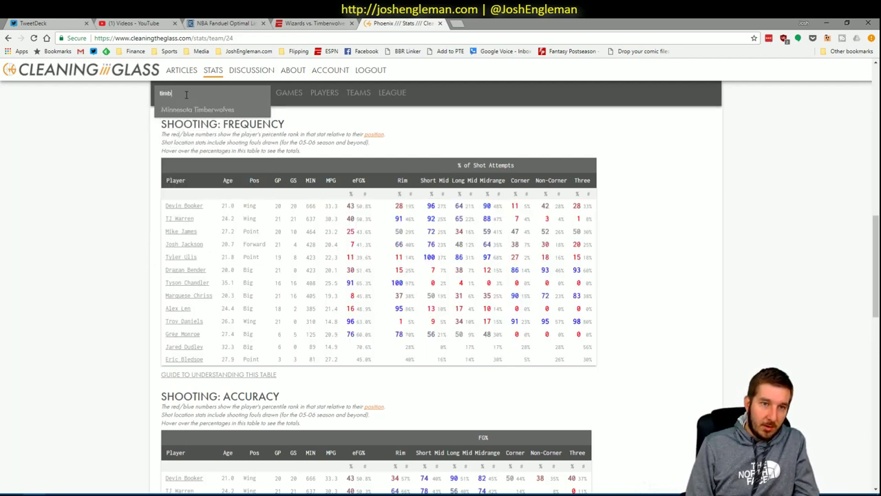
key(Down)
key(Return)
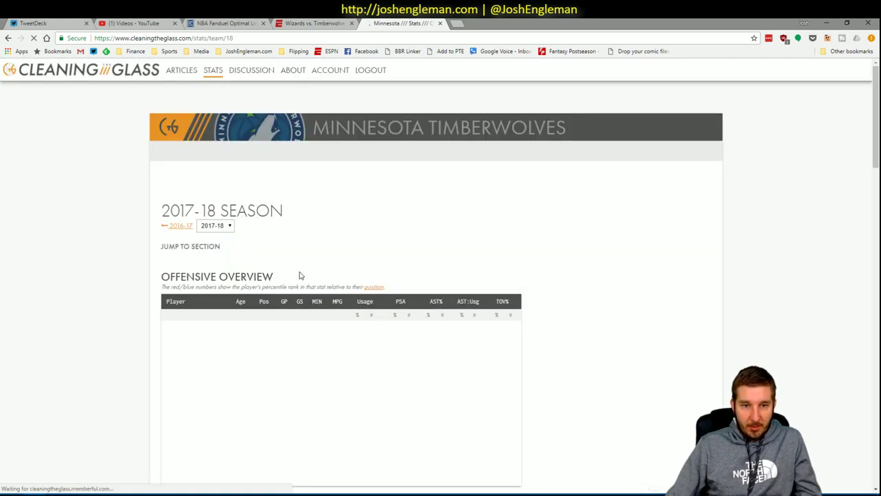
- Copy the Timberwolves' Shooting: Frequency table from the browser and refresh the CTG sheet in Excel with it
scroll(398, 305, down, 3)
scroll(398, 305, down, 6)
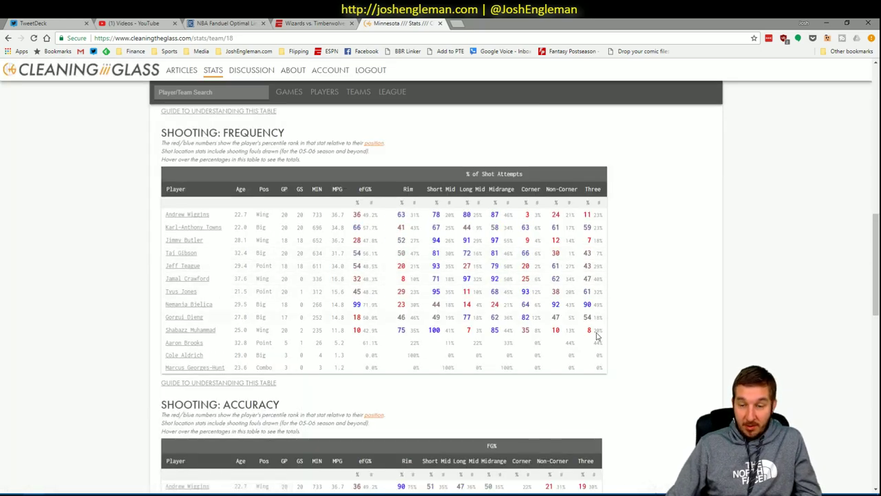
mouse_move(603, 366)
drag(603, 370, 160, 222)
key(alt+Tab)
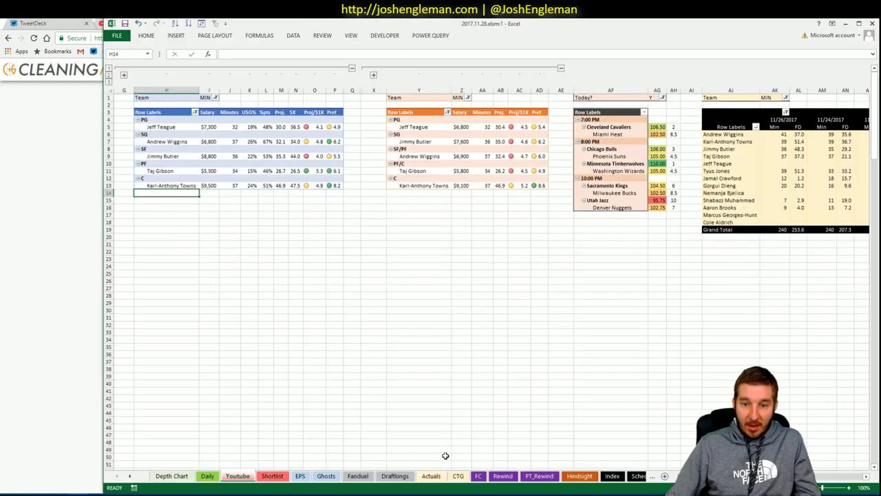
click(457, 475)
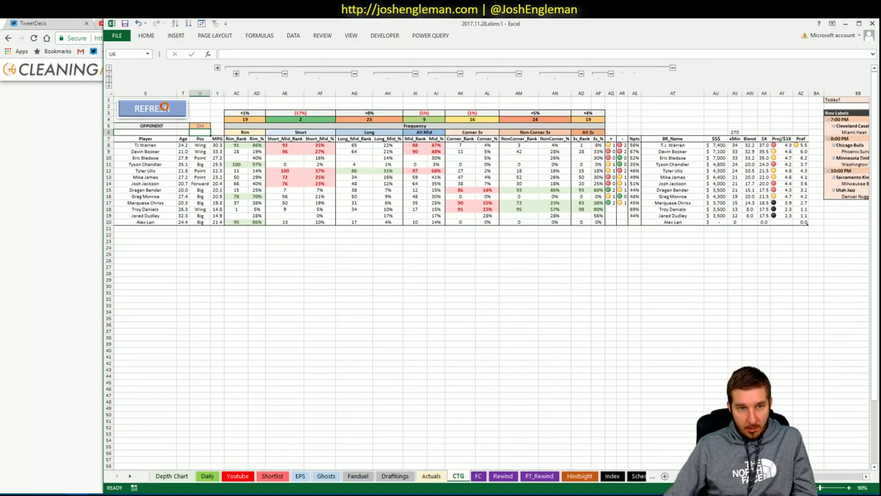
click(162, 106)
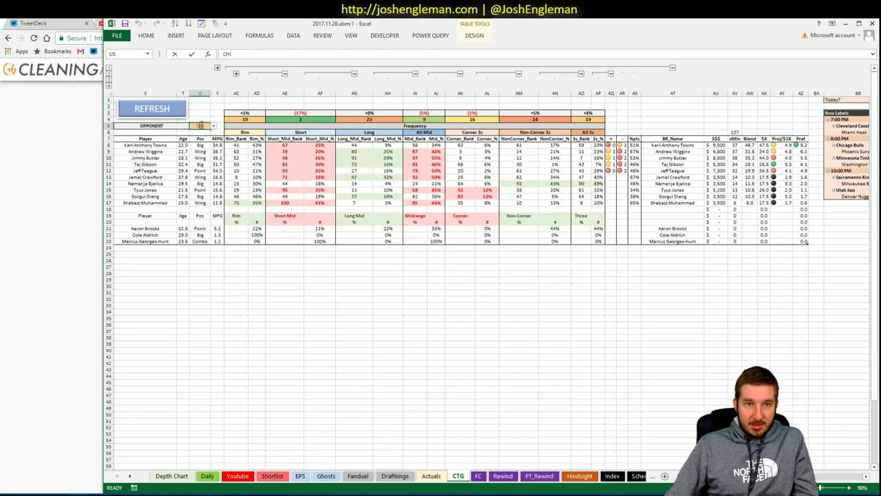
- Copy only the Timberwolves player rows of the Shooting: Frequency table again, refresh the CTG sheet with them and set the opponent to WAS
key(alt+Tab)
click(376, 294)
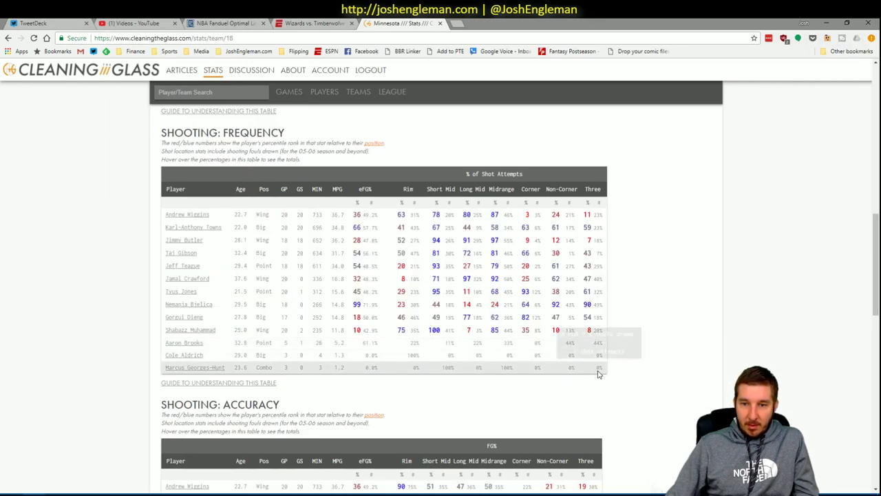
drag(590, 369, 166, 214)
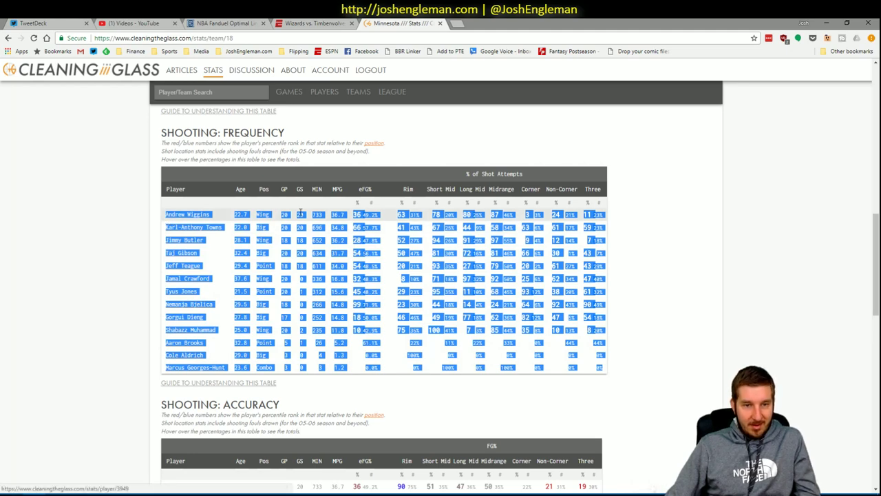
key(alt+Tab)
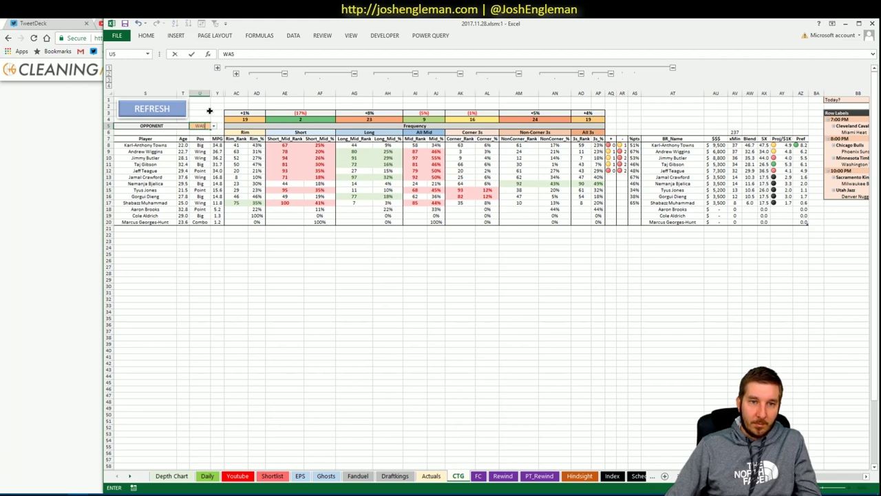
click(204, 113)
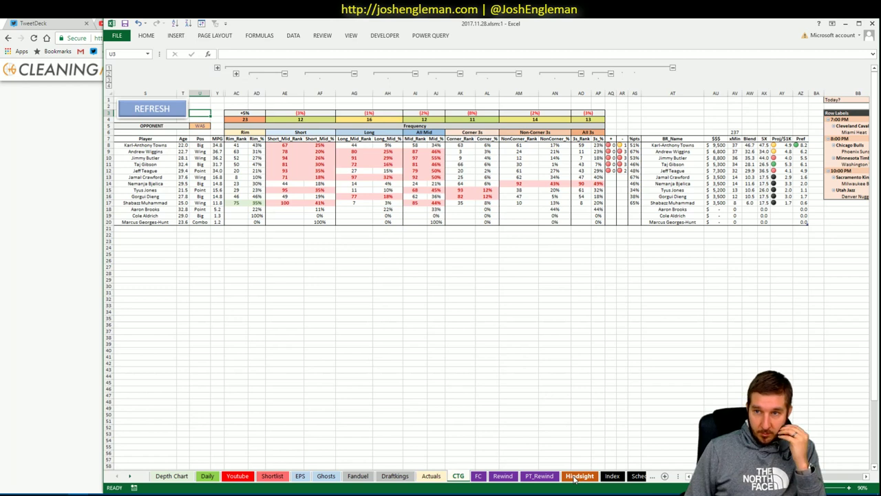
- Fill the Pref column's formula and icon formatting down to all Timberwolves players on the CTG sheet
click(803, 145)
double_click(808, 149)
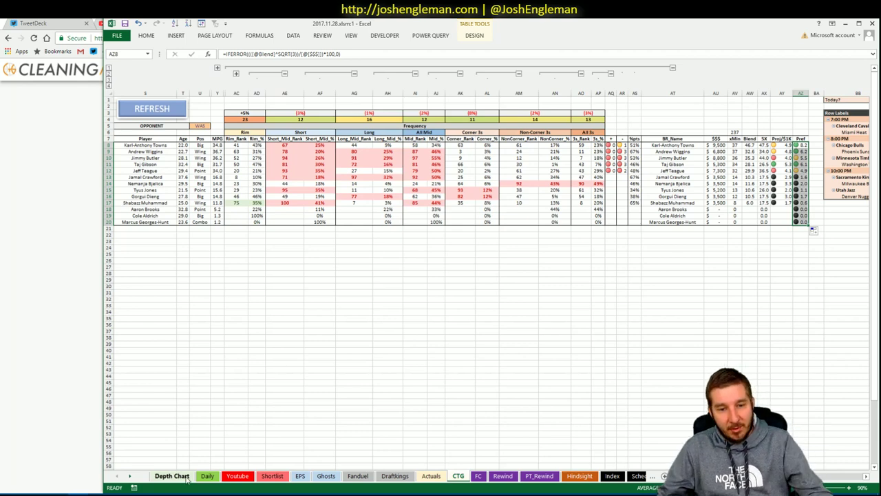
- Return to the Youtube sheet, add Karl-Anthony Towns and Taj Gibson to the shortlist below Devin Booker, and reactivate the main workbook window
click(237, 476)
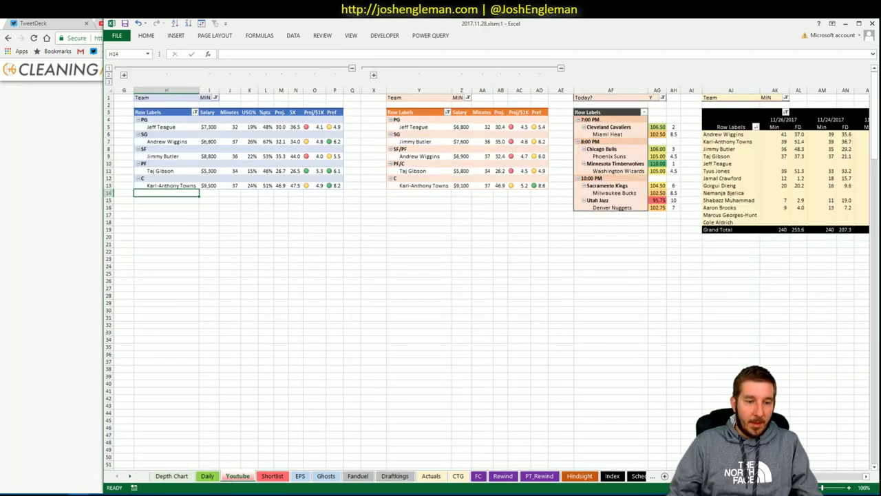
mouse_move(80, 495)
click(133, 467)
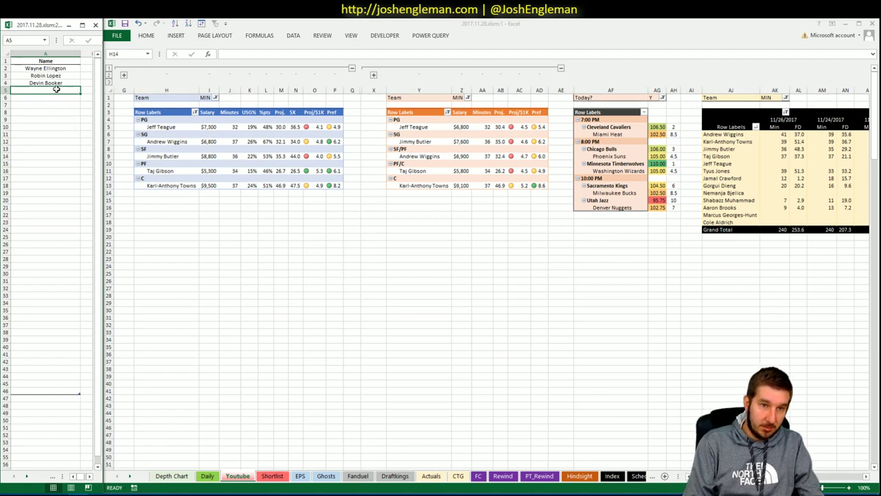
text(Karl-Anthony)
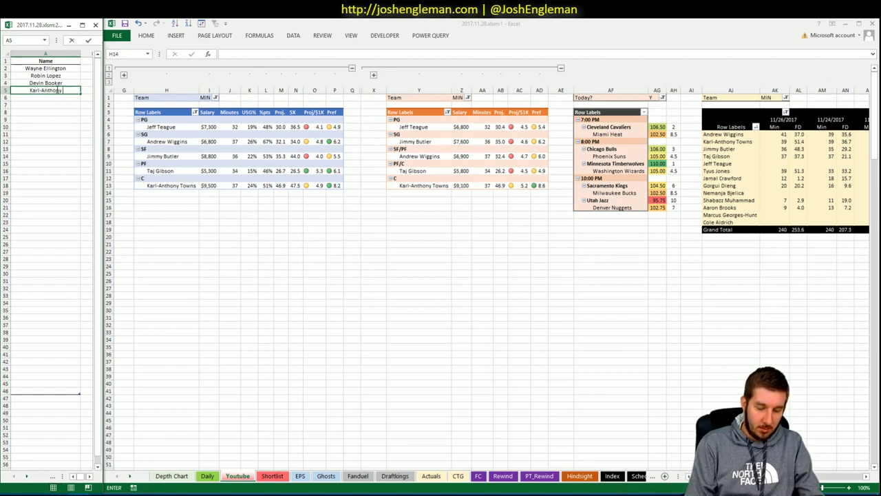
text( Towns)
key(Return)
text(Taj G)
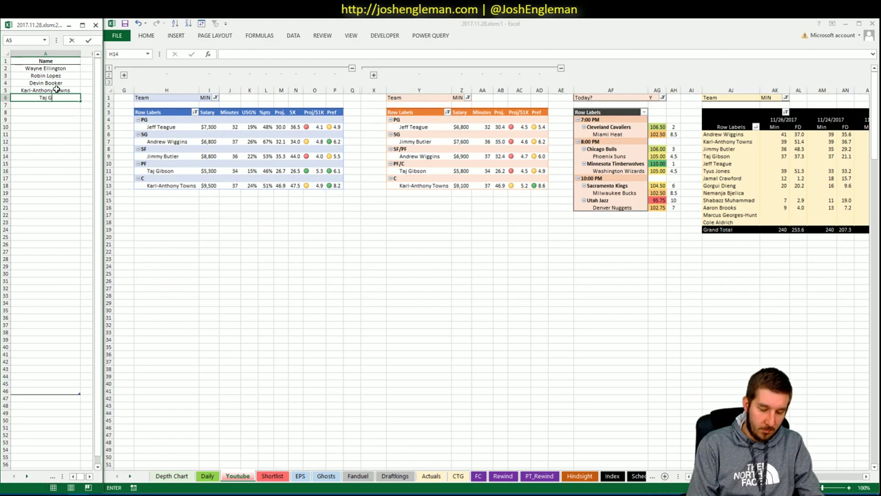
text(ibson)
key(Return)
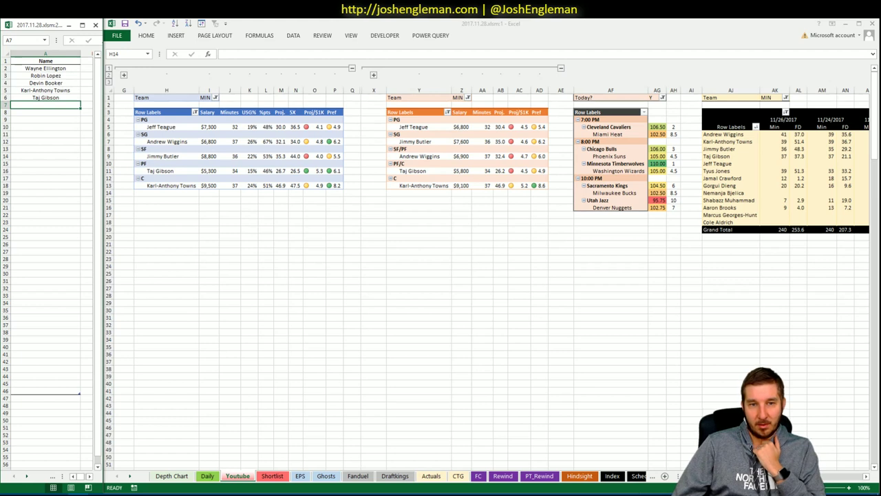
click(166, 193)
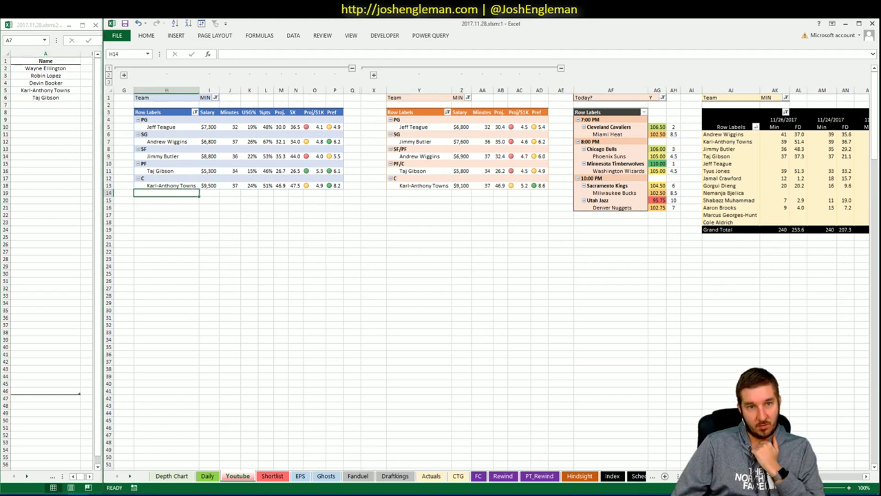
- Review the Timberwolves players' minutes and FanDuel points across the recent game dates in the Youtube sheet's game log
scroll(482, 275, right, 1)
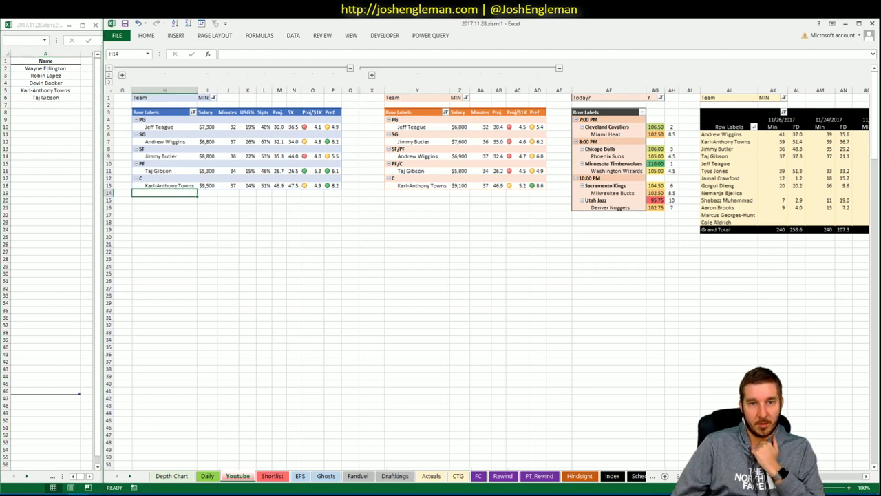
scroll(491, 267, right, 10)
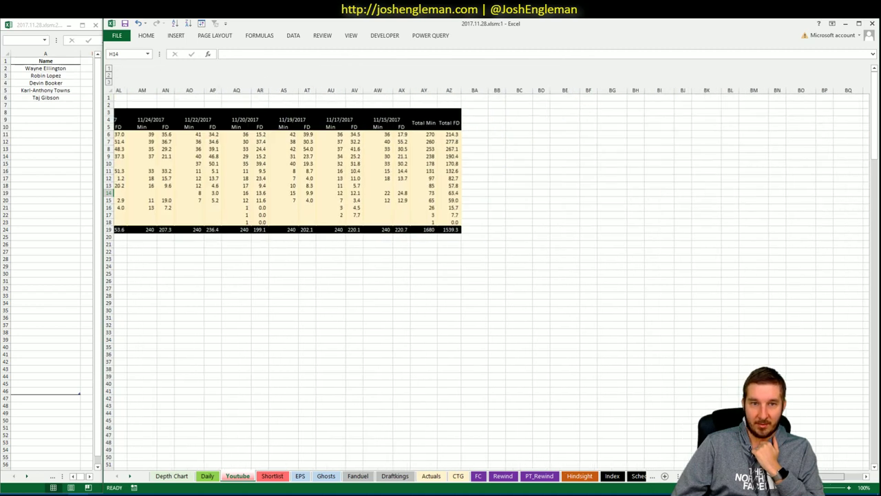
scroll(492, 267, left, 4)
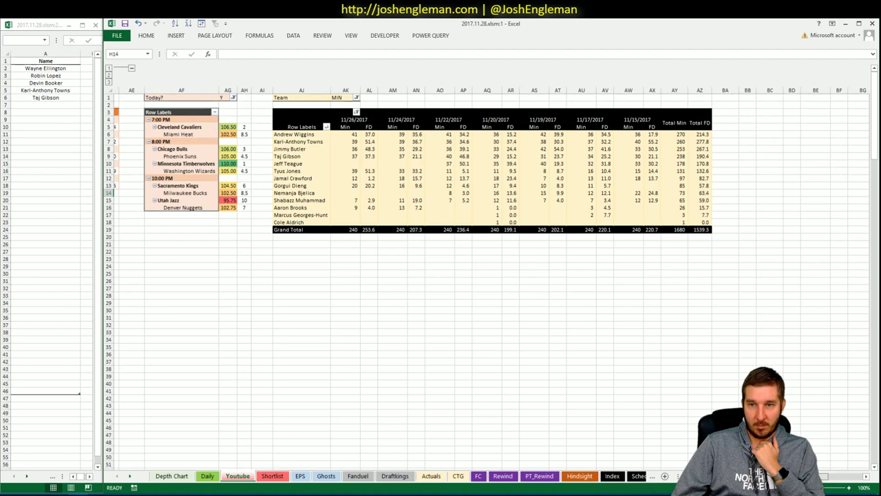
scroll(490, 267, left, 5)
scroll(491, 267, left, 3)
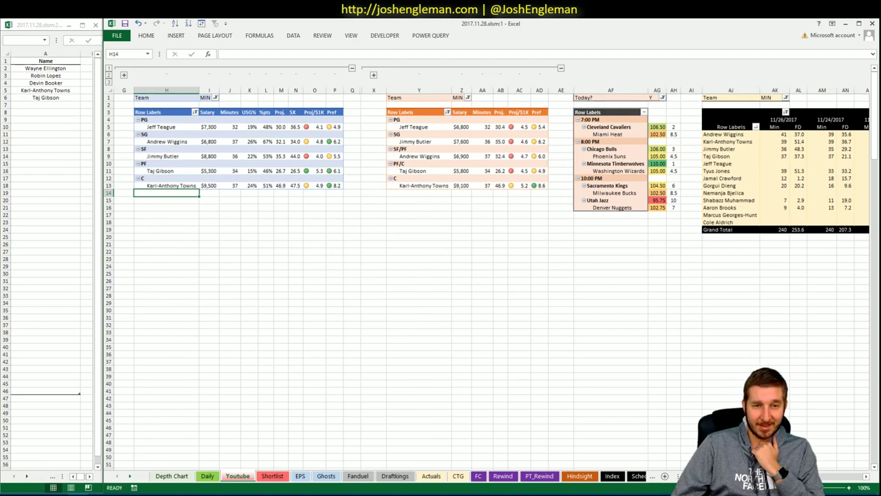
scroll(491, 267, right, 6)
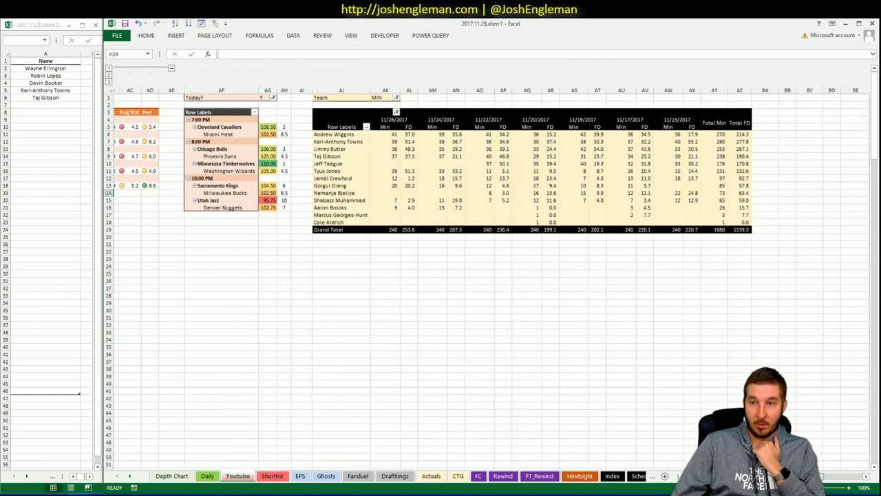
scroll(490, 267, left, 6)
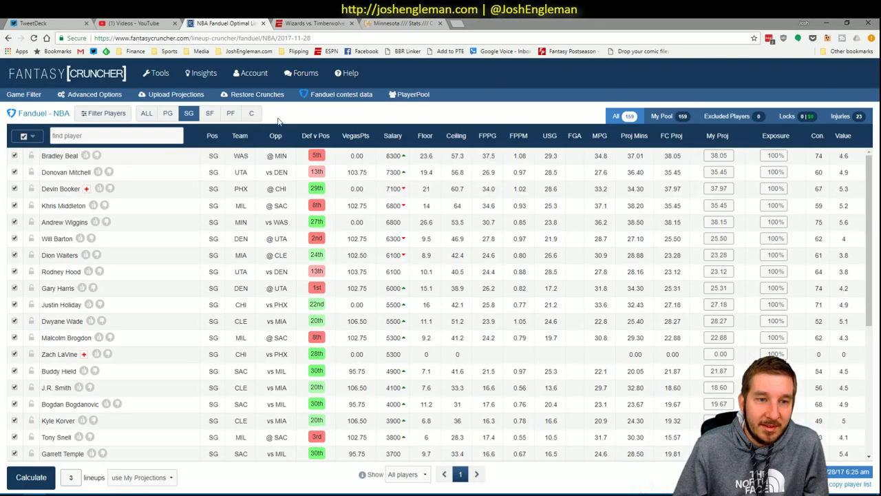
- List the centers in FantasyCruncher and check Karl-Anthony Towns' game log filtered to opponent WAS
click(251, 113)
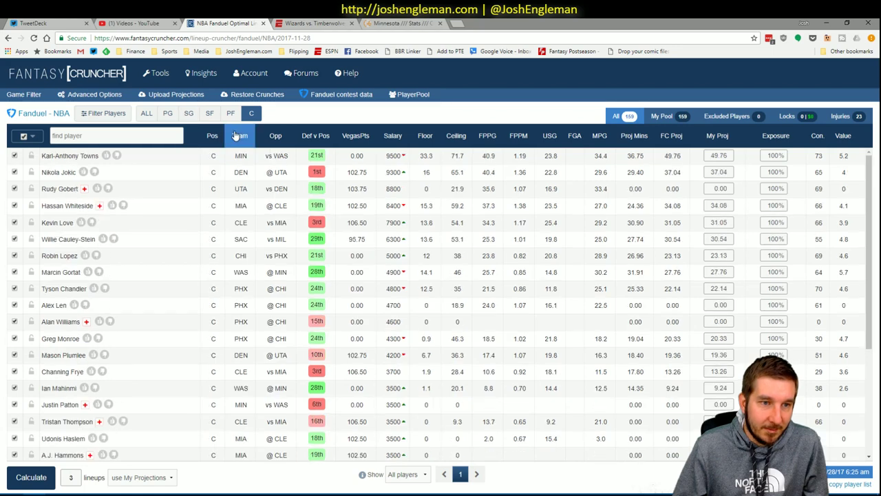
click(60, 156)
click(352, 180)
click(354, 197)
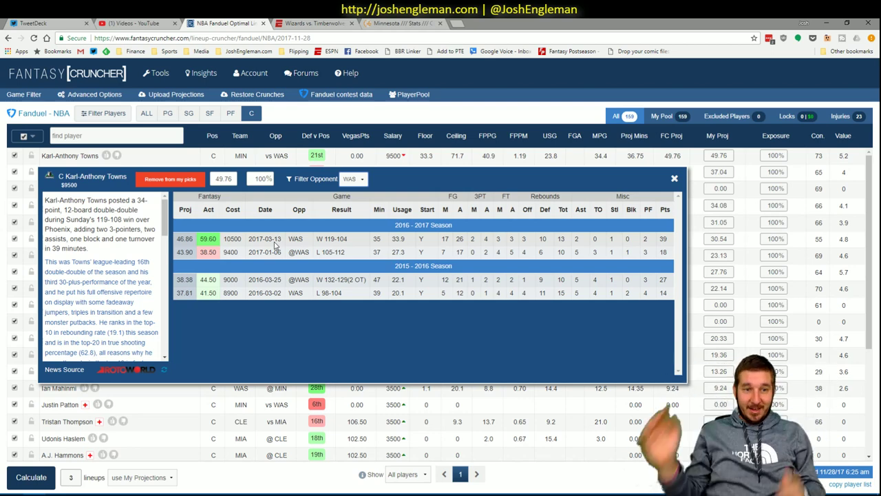
click(675, 180)
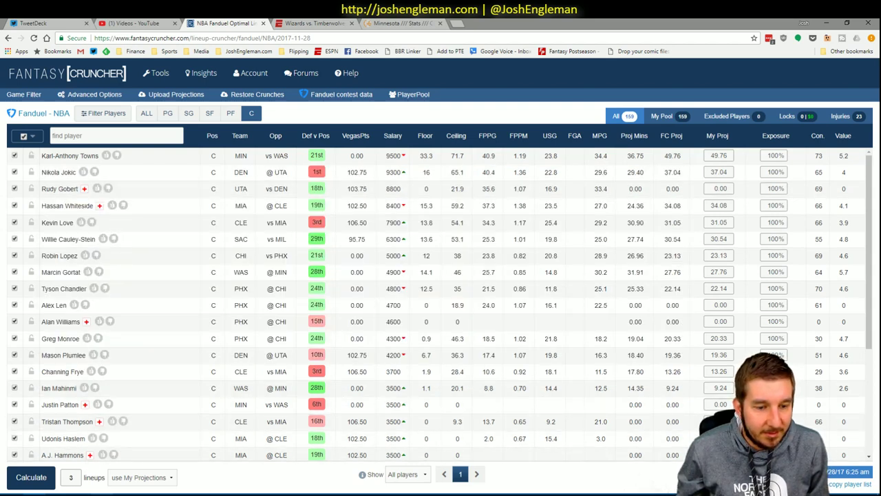
- Switch back to Excel and set the Team filter to WAS for both projection tables and the game log on the Youtube sheet
mouse_move(80, 493)
click(55, 458)
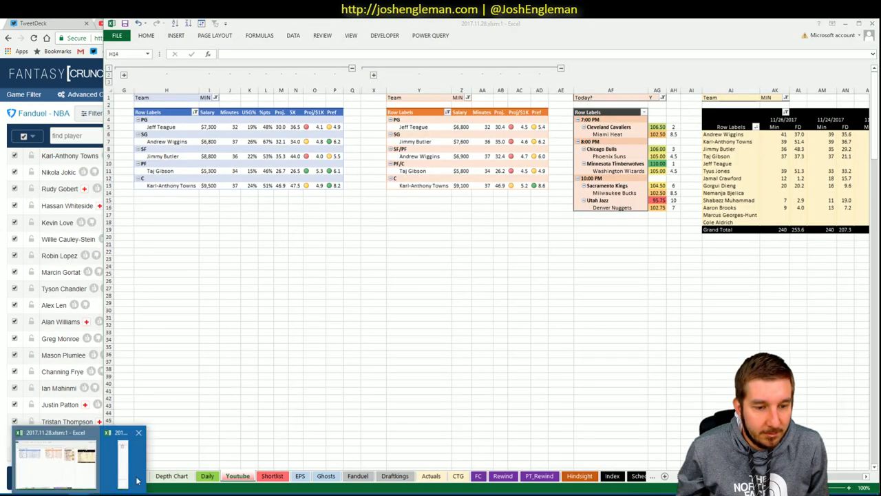
click(131, 475)
click(208, 94)
click(208, 97)
text(WAS)
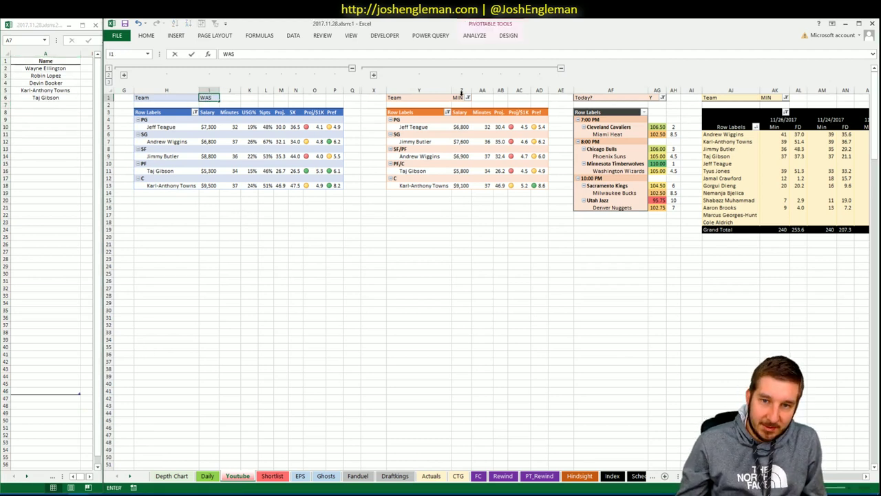
click(467, 97)
click(458, 97)
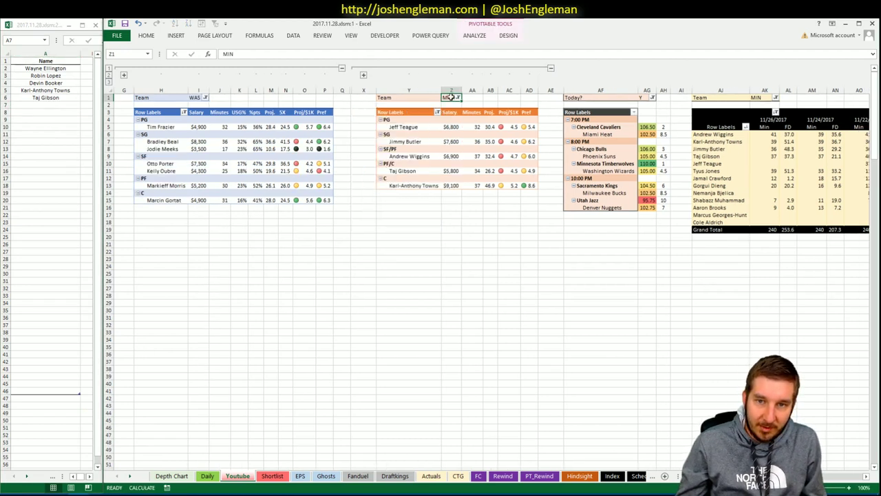
text(WAS)
click(756, 97)
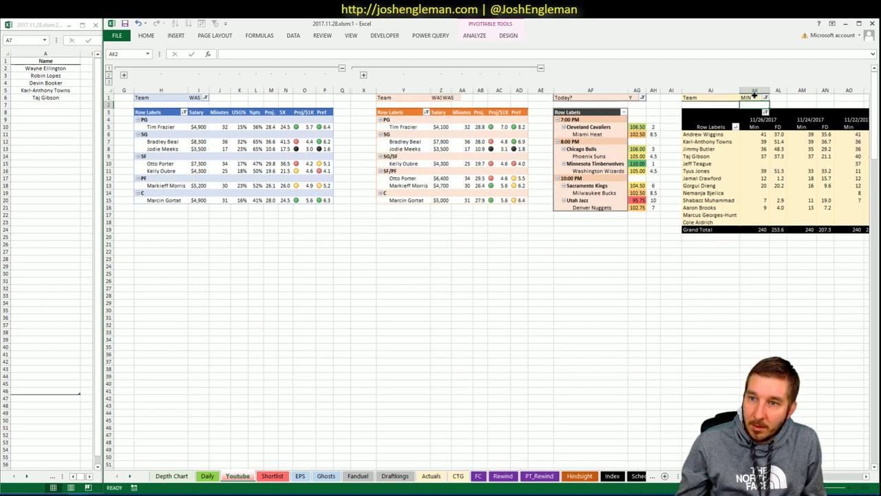
text(WAS)
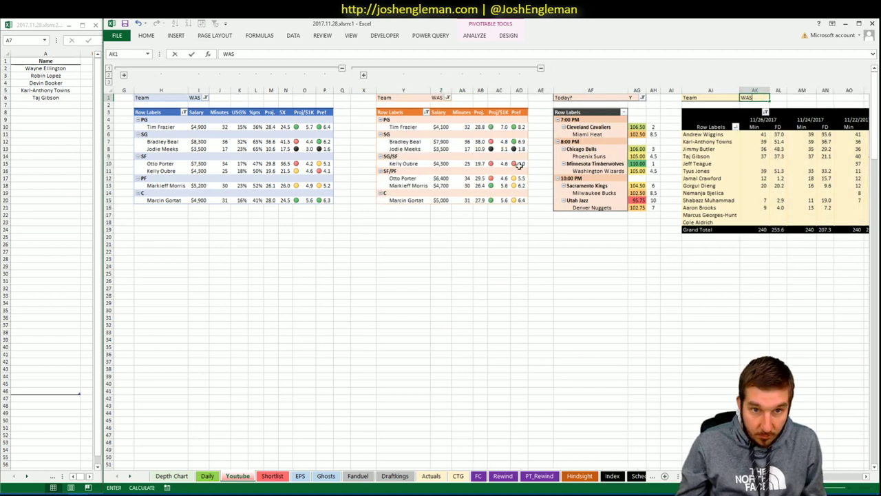
key(Return)
- Add Tim Frazier to the shortlist below Taj Gibson
click(56, 105)
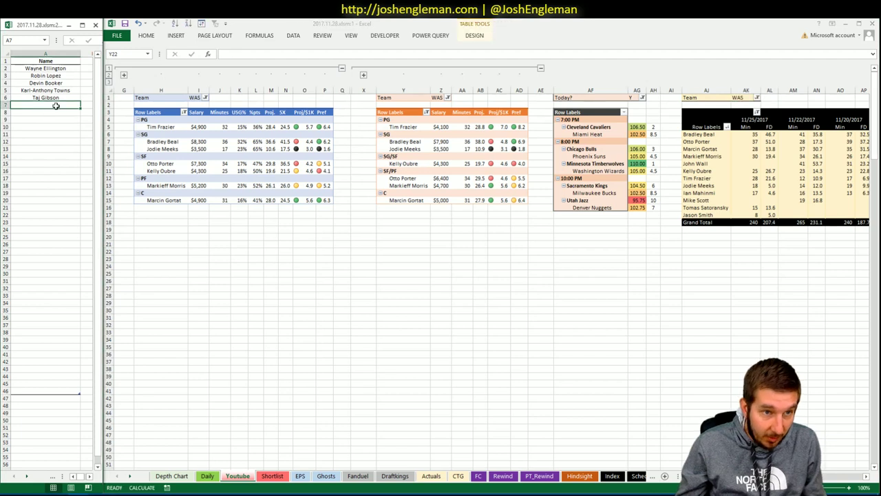
text(Tim Frazier)
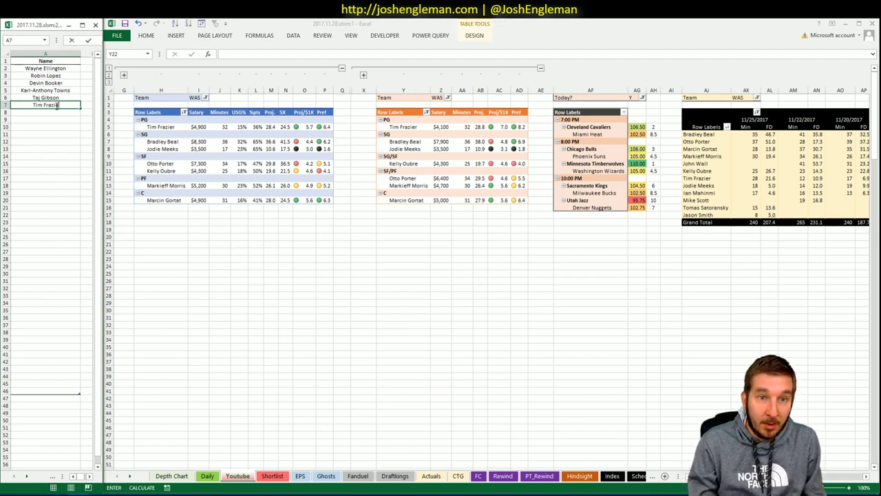
key(Return)
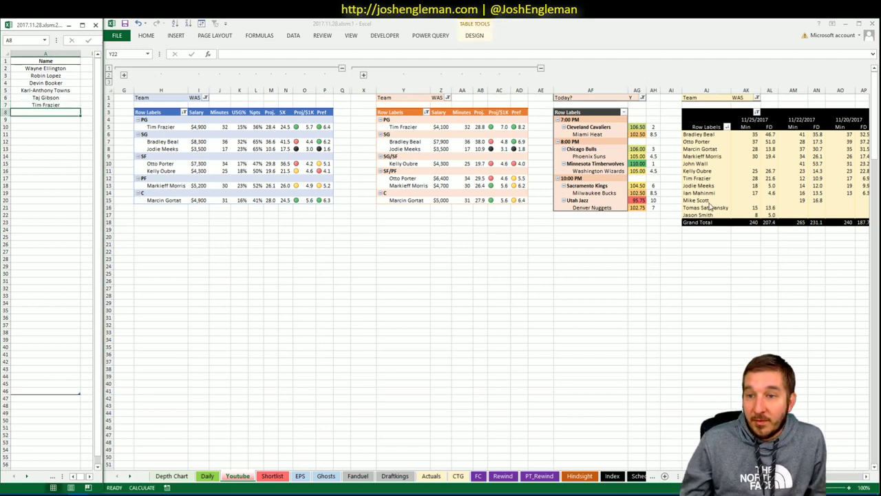
- Check Tim Frazier's minutes and FanDuel points for the most recent dates in the Wizards game log
click(777, 185)
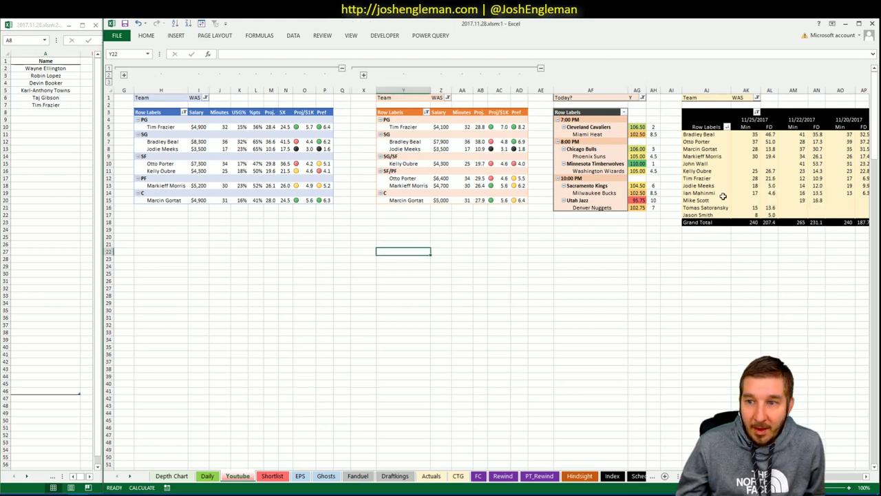
drag(758, 178, 792, 178)
click(791, 178)
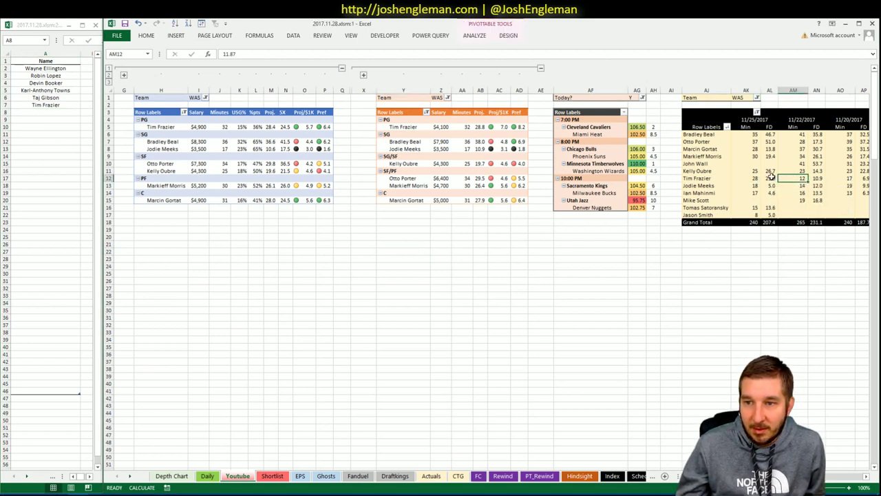
click(771, 177)
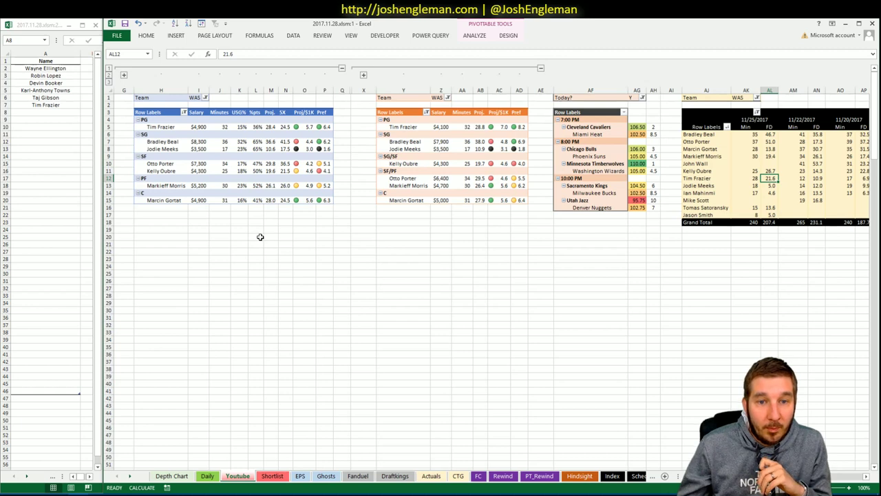
- Open the CTG sheet, switch to FantasyCruncher in the browser, list the shooting guards and review Bradley Beal's game log
click(459, 476)
click(33, 493)
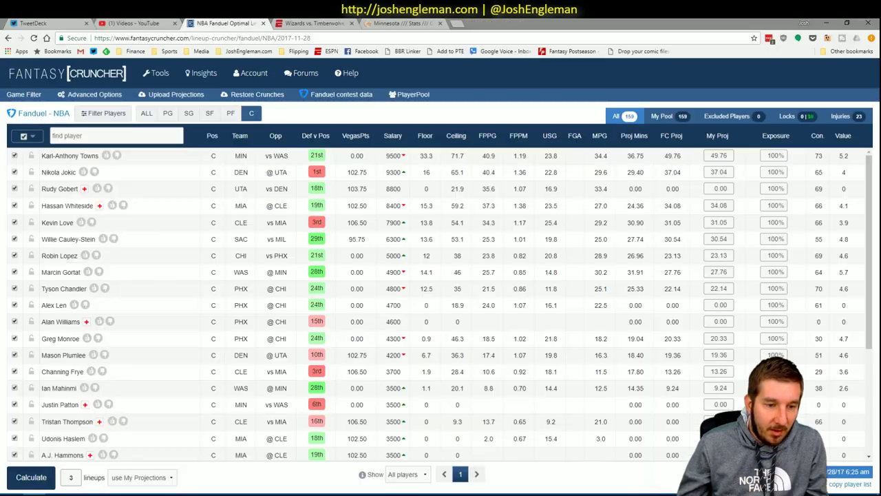
click(189, 114)
click(60, 156)
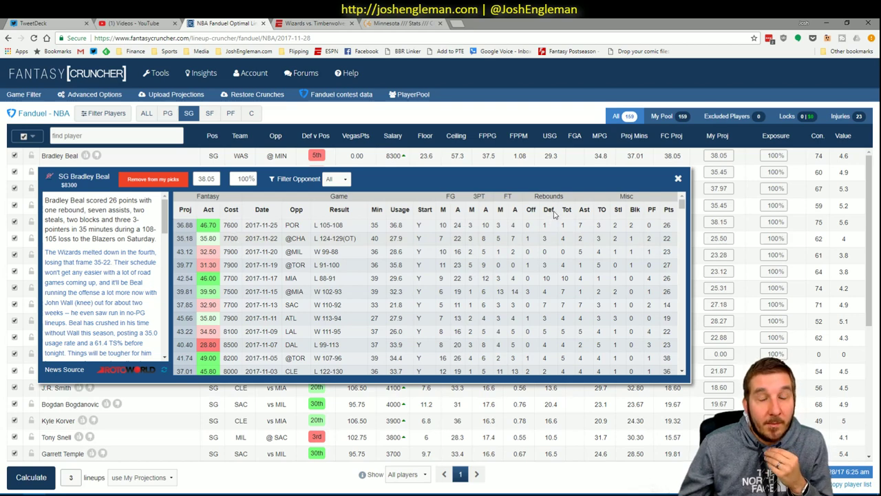
click(678, 178)
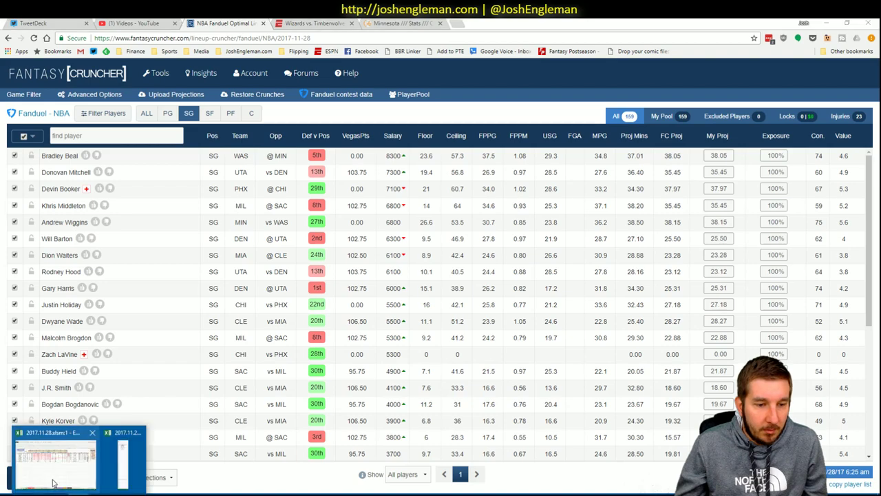
- Switch to the Cleaning the Glass page in the browser and open the Washington Wizards' player stats by searching for "wizards"
click(125, 477)
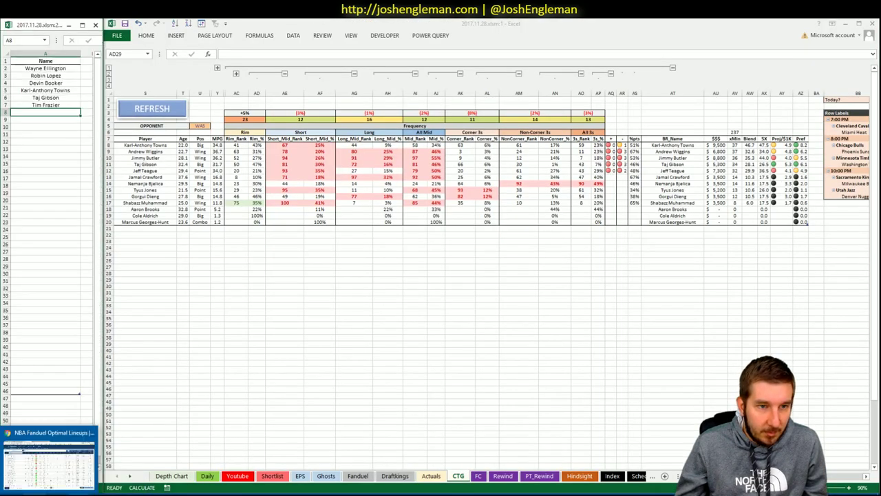
click(52, 433)
click(381, 20)
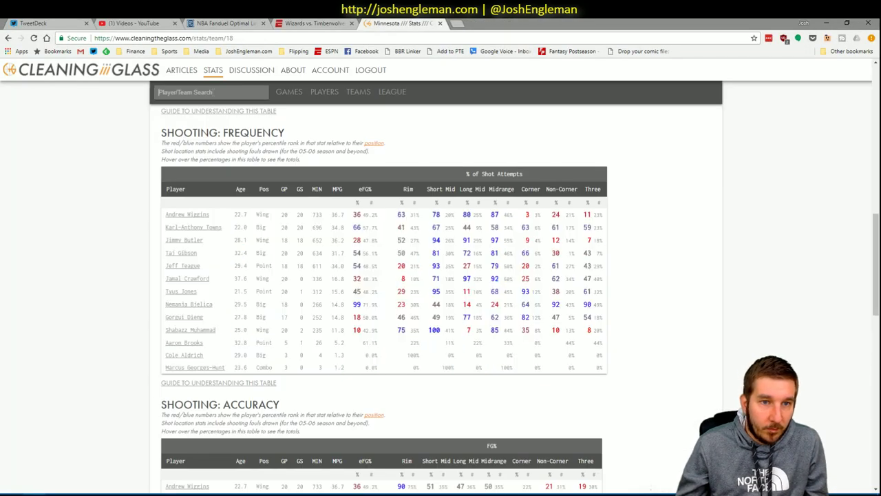
click(207, 93)
text(wizar)
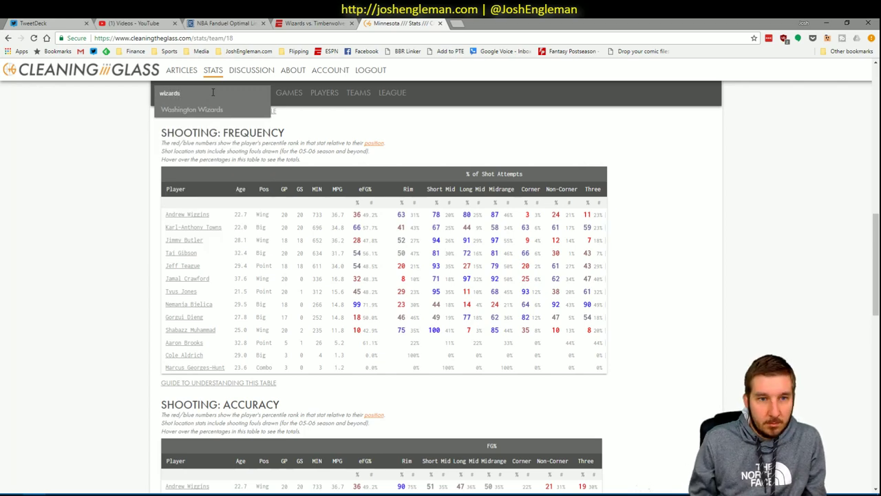
text(ds)
key(Return)
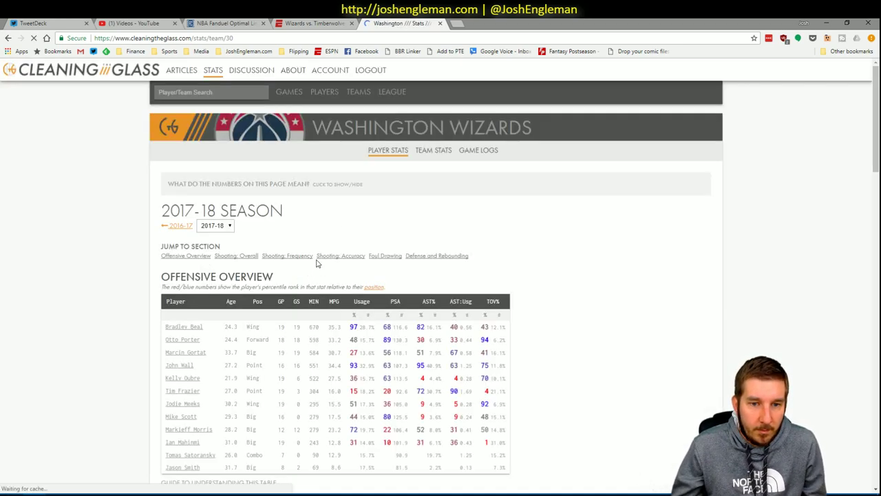
- Copy the Wizards player rows of the Shooting: Frequency table and refresh the CTG sheet in Excel with them
click(303, 255)
scroll(573, 222, up, 2)
scroll(573, 223, up, 1)
drag(587, 355, 168, 219)
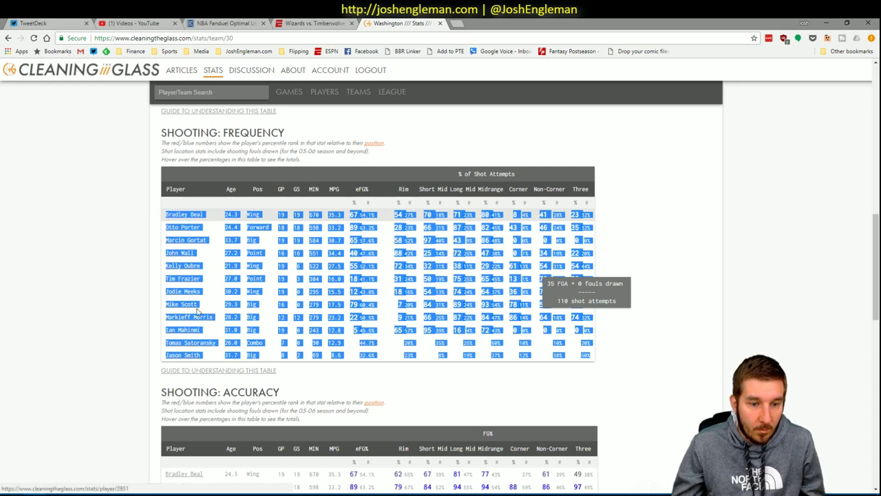
click(80, 486)
click(80, 482)
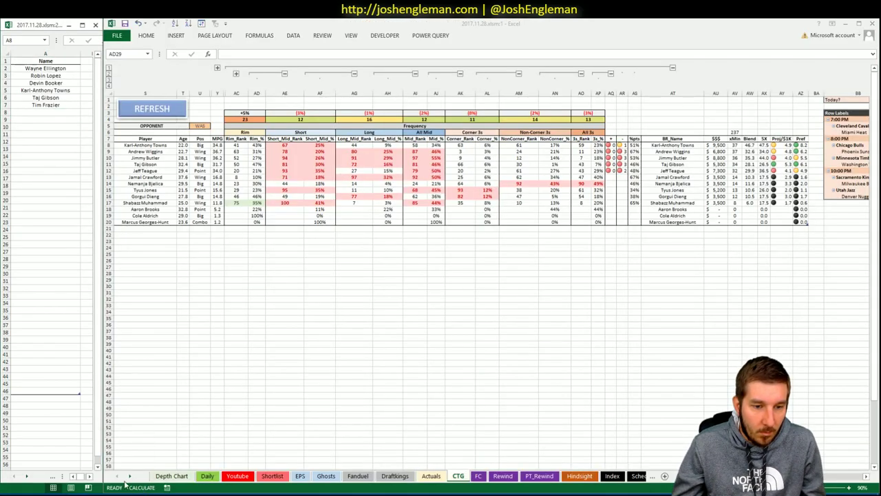
click(156, 93)
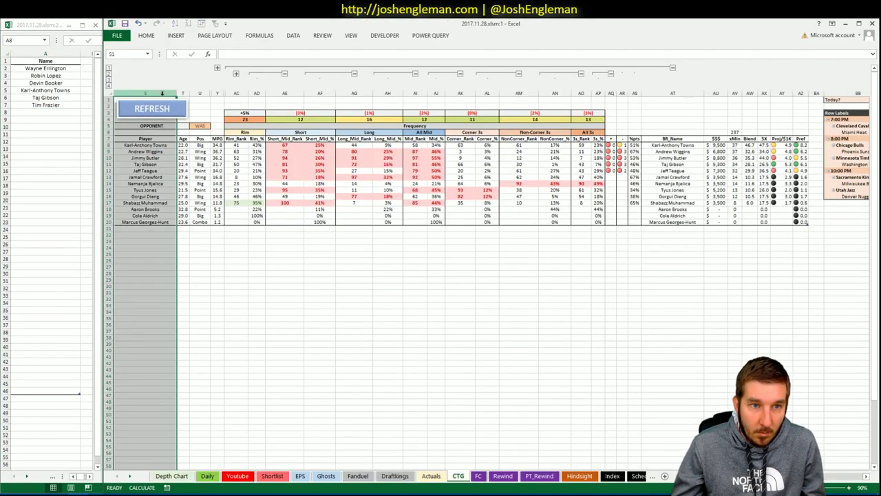
- Set the opponent on the CTG sheet to MIN
click(204, 126)
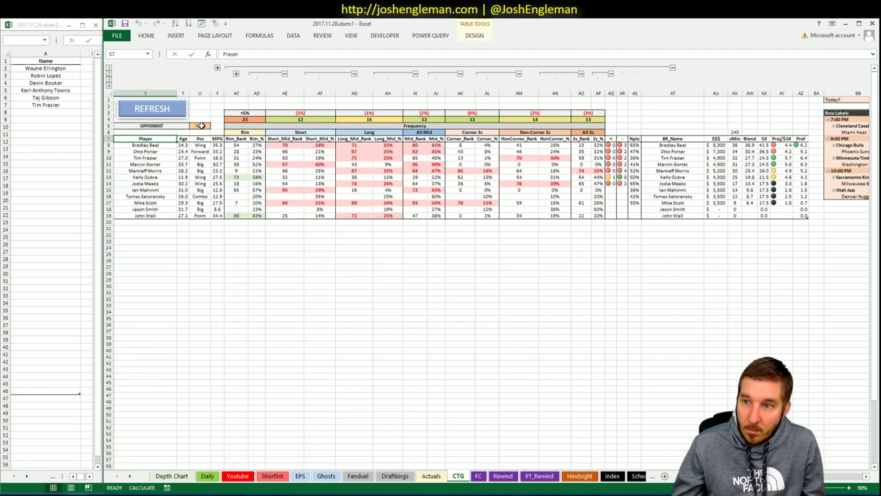
click(201, 126)
text(MIN)
key(Return)
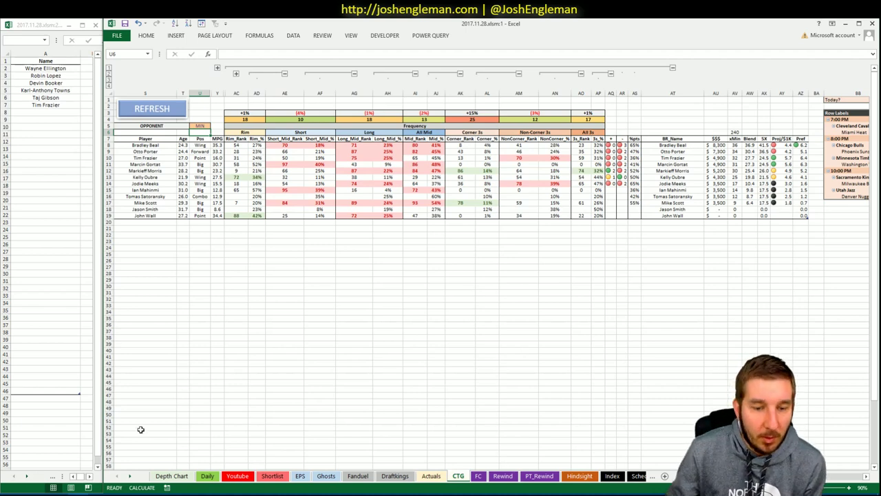
- Look over the player projections on the Daily sheet and return to the Youtube sheet
click(206, 476)
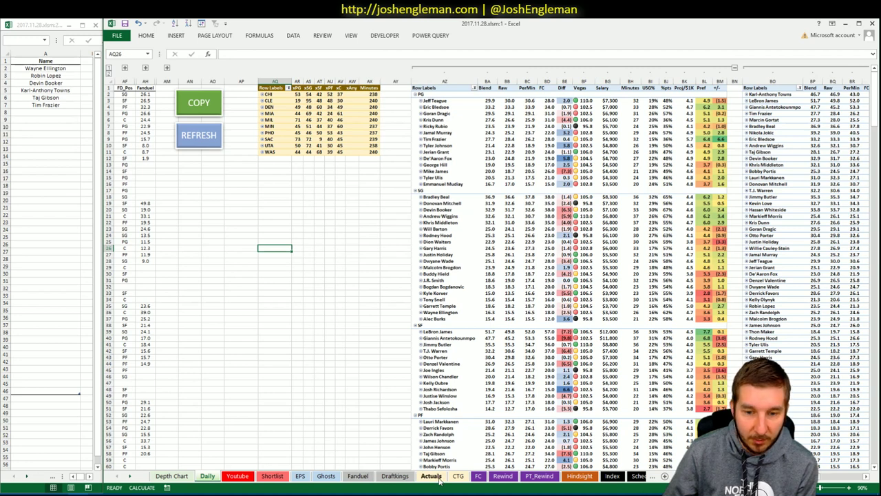
click(251, 476)
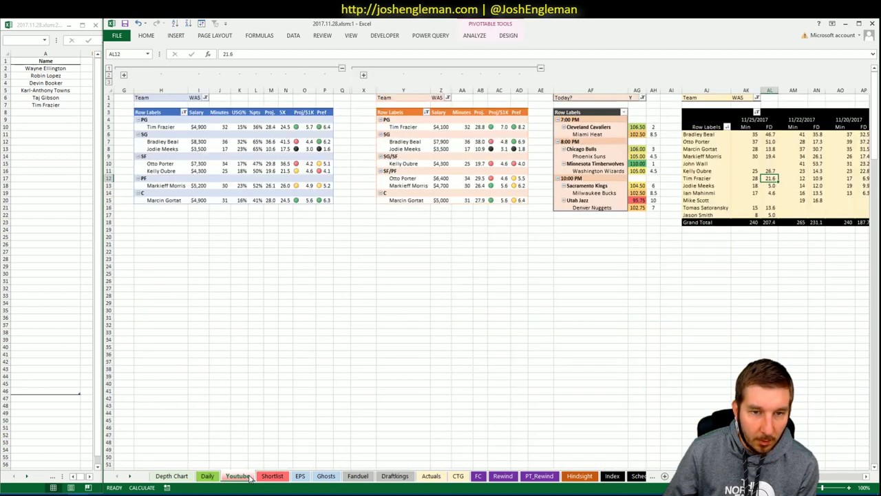
click(637, 339)
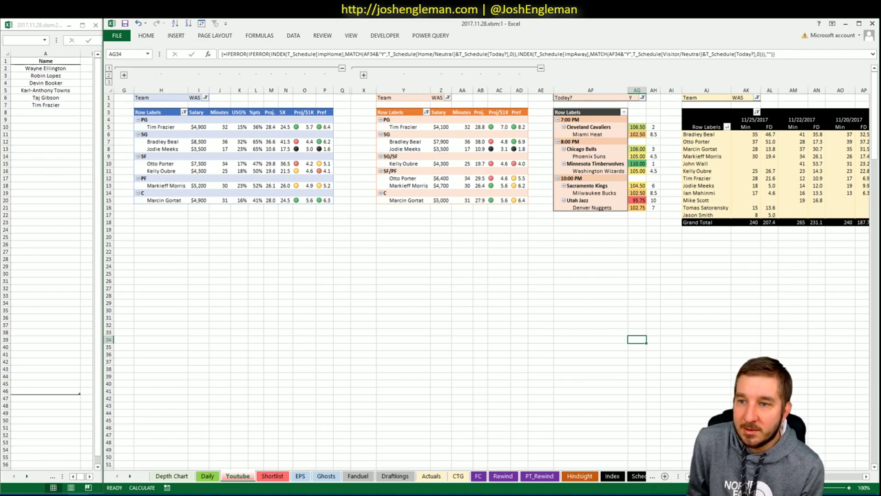
- Review the Washington projections and game log on the Youtube sheet and add Markieff Morris to the Name list
scroll(493, 266, right, 3)
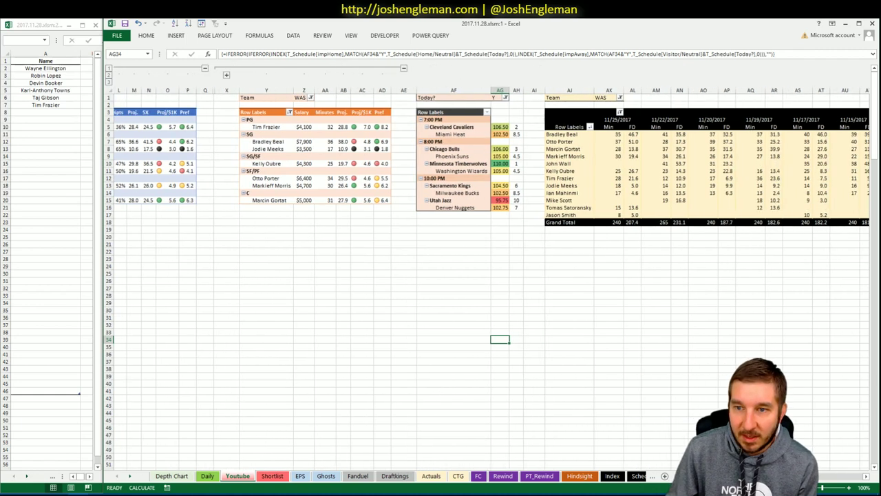
scroll(492, 266, right, 3)
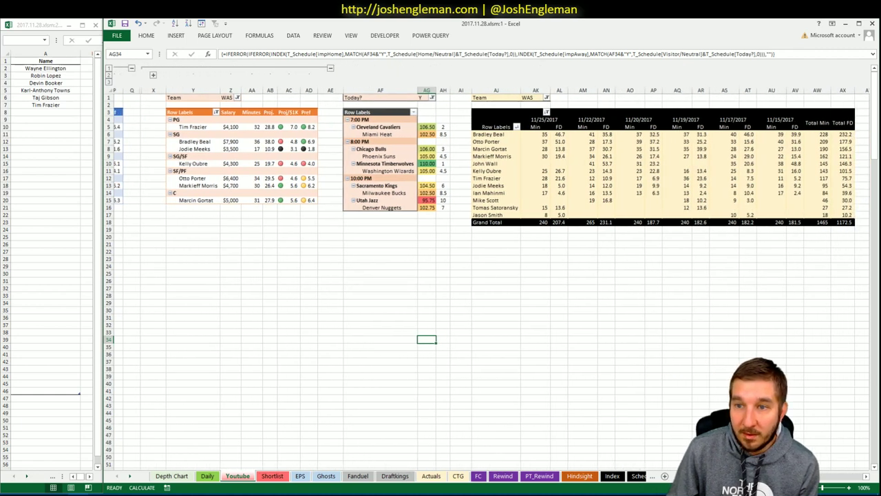
scroll(425, 435, left, 6)
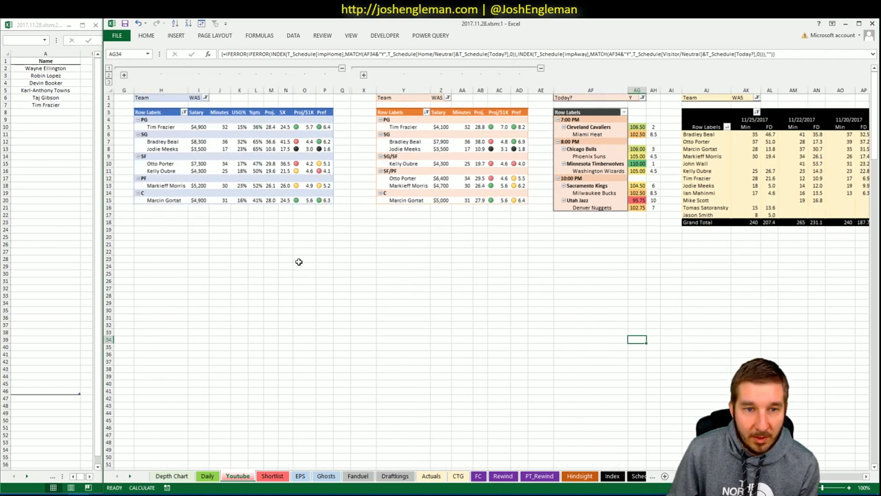
click(52, 113)
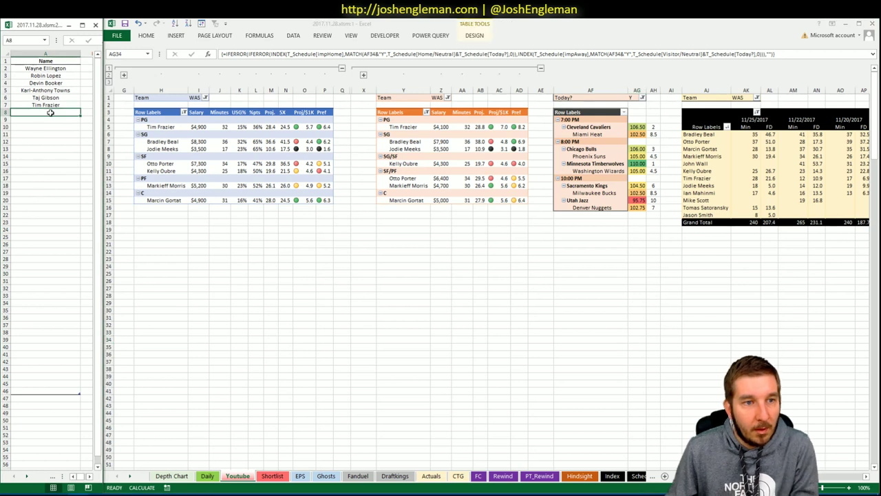
text(Markieff Morris)
key(Return)
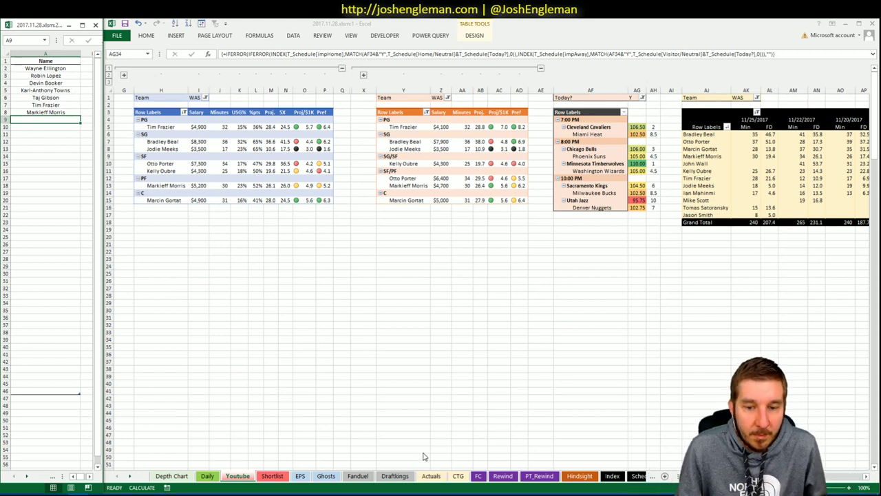
- On the CTG sheet, fill the Pref formula from Bradley Beal's row down the Wizards rows and extend the table by one row
click(458, 476)
drag(144, 146, 600, 145)
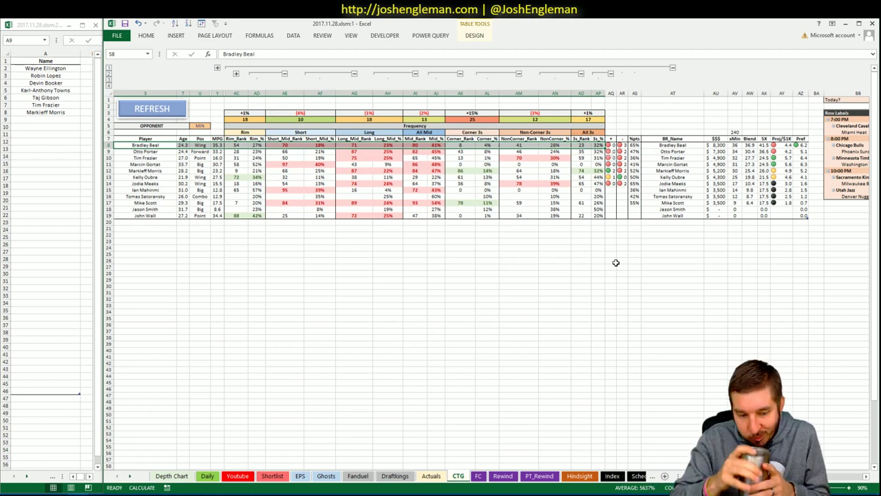
click(803, 146)
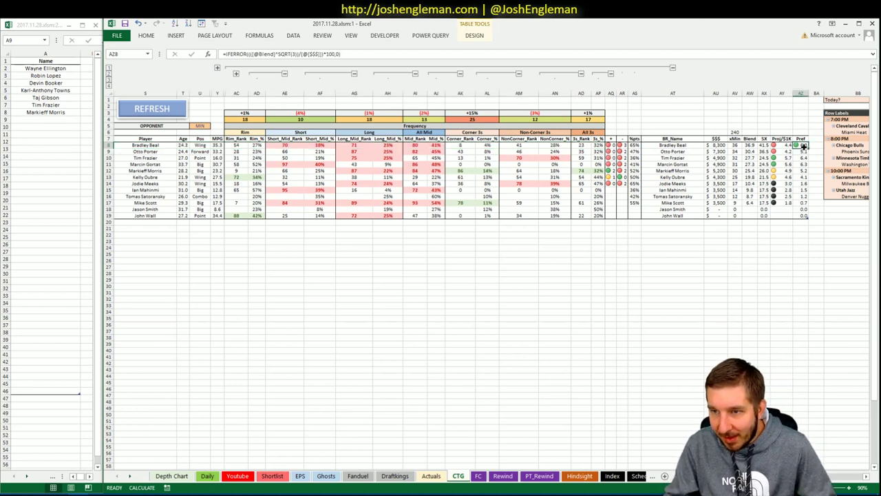
drag(808, 148, 809, 223)
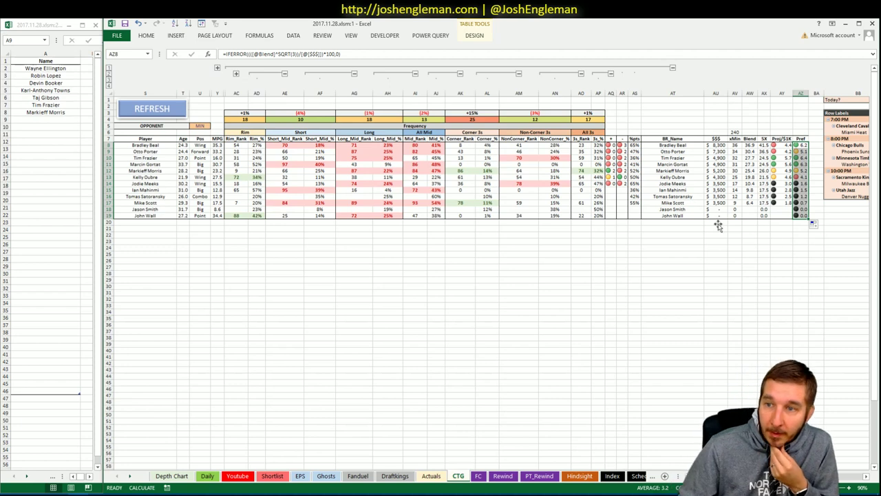
drag(811, 221, 810, 227)
click(826, 216)
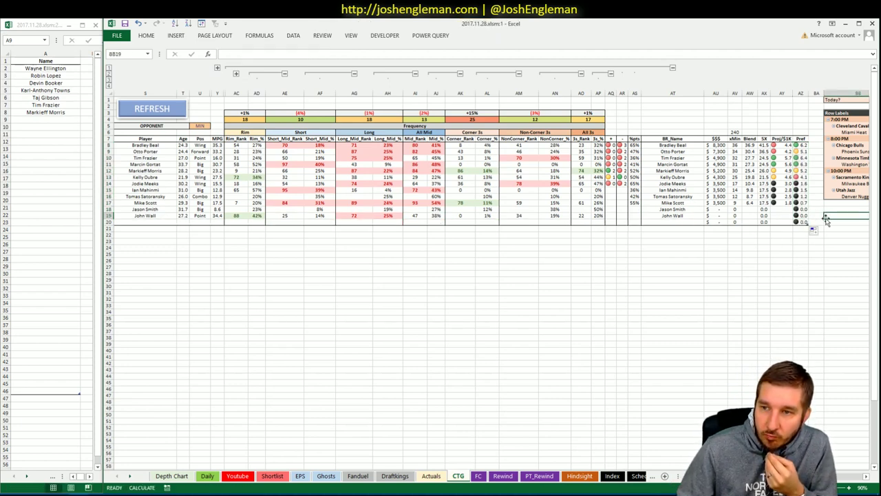
- Add Bradley Beal to the Name list below Markieff Morris
click(60, 122)
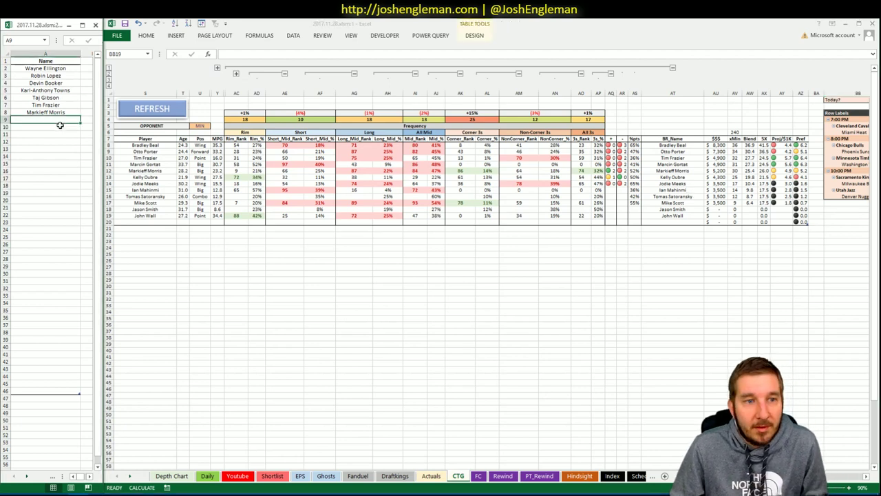
text(Bradley Beal)
key(Return)
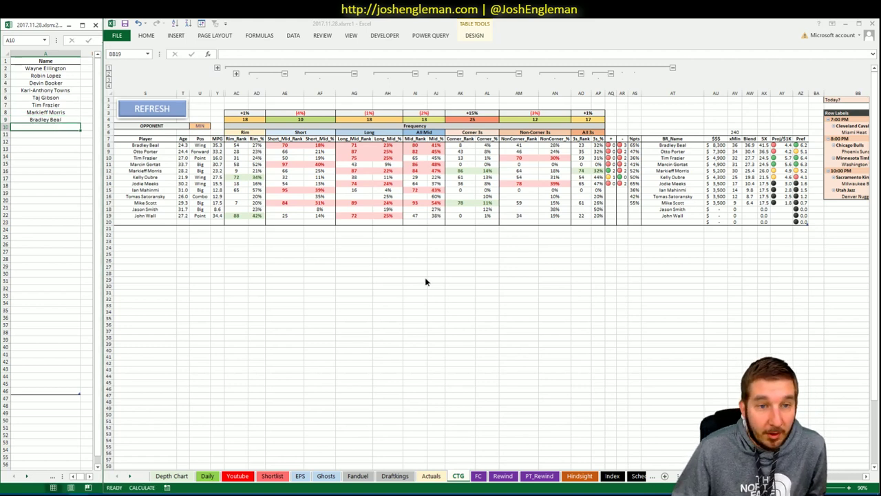
- Return to the Youtube sheet and examine the Washington players' minutes and FanDuel points across recent games
key(alt+Tab)
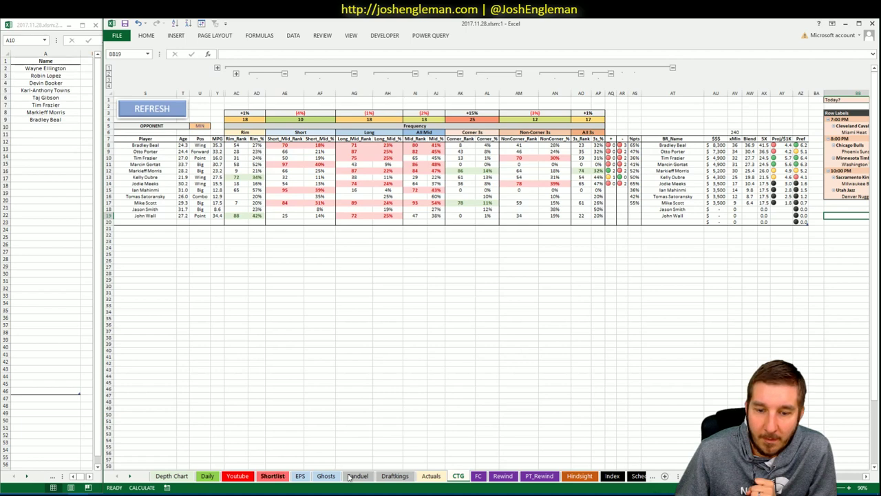
click(236, 476)
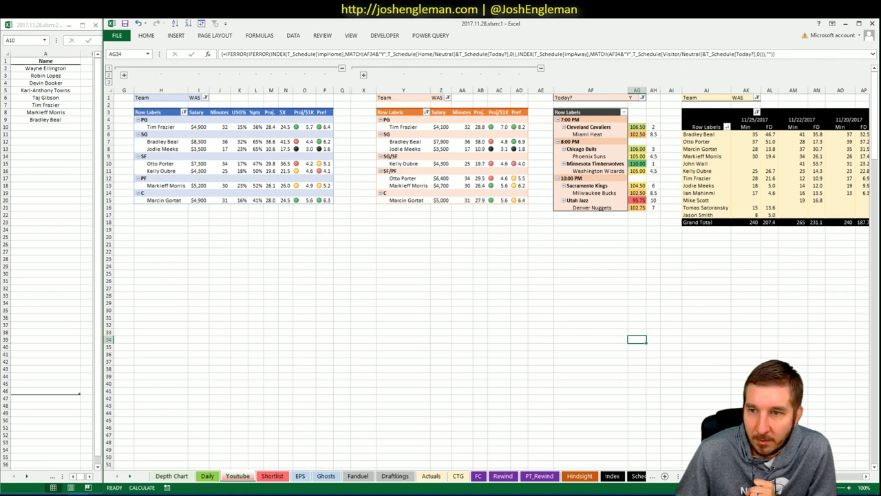
scroll(440, 276, right, 5)
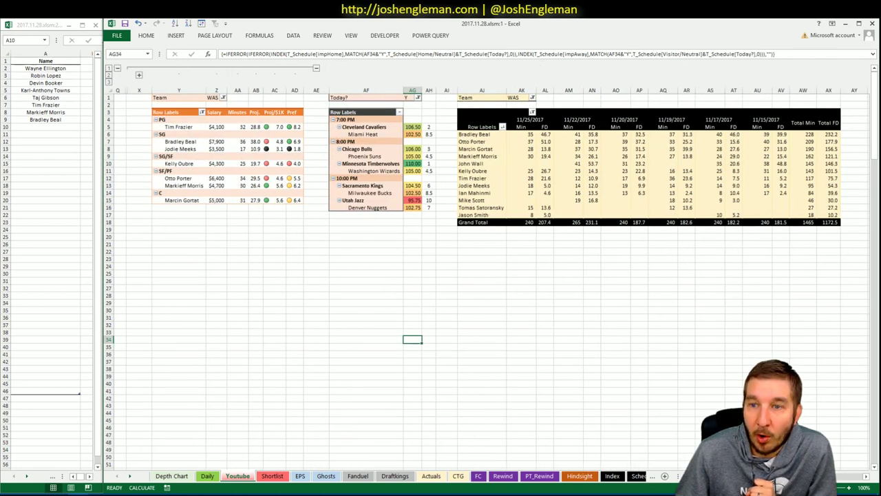
scroll(441, 276, left, 1)
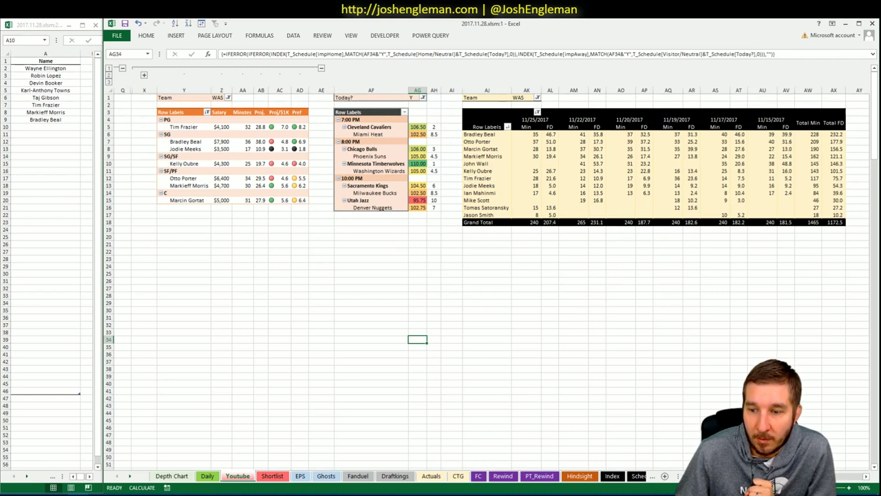
scroll(441, 275, left, 5)
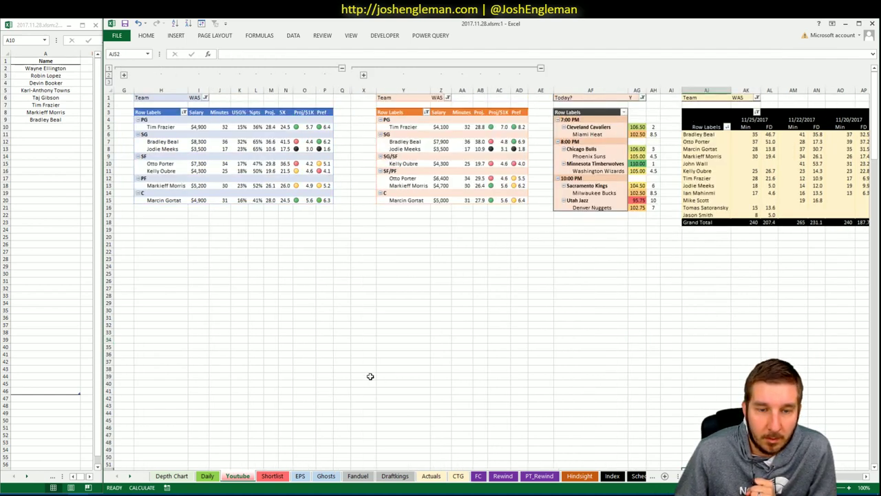
- In the browser, open Marcin Gortat's game log from FantasyCruncher's center list and filter it to games against MIN
click(34, 493)
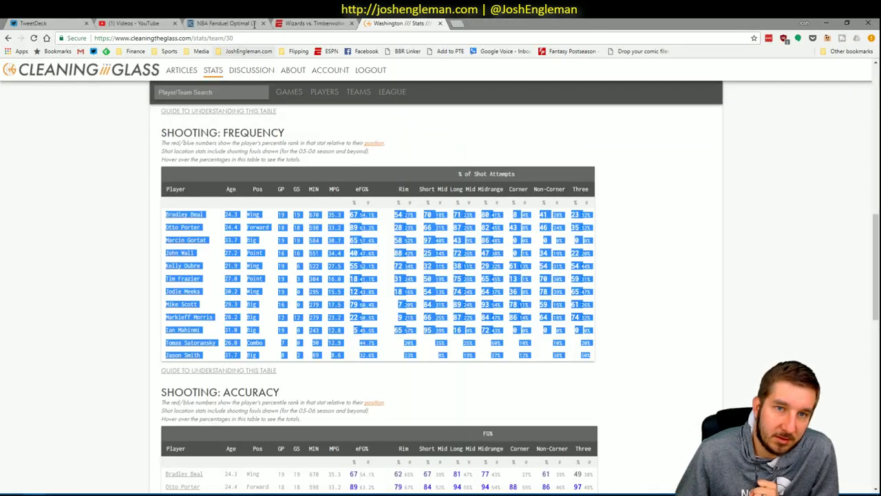
click(231, 22)
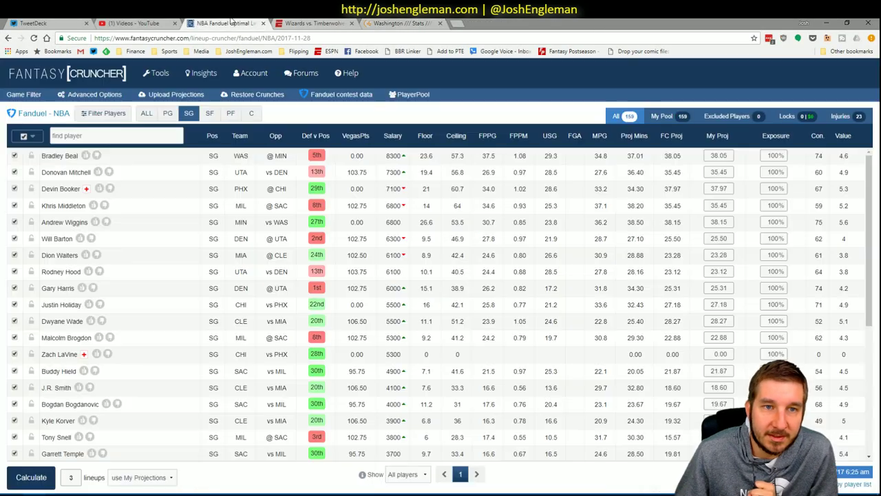
click(249, 116)
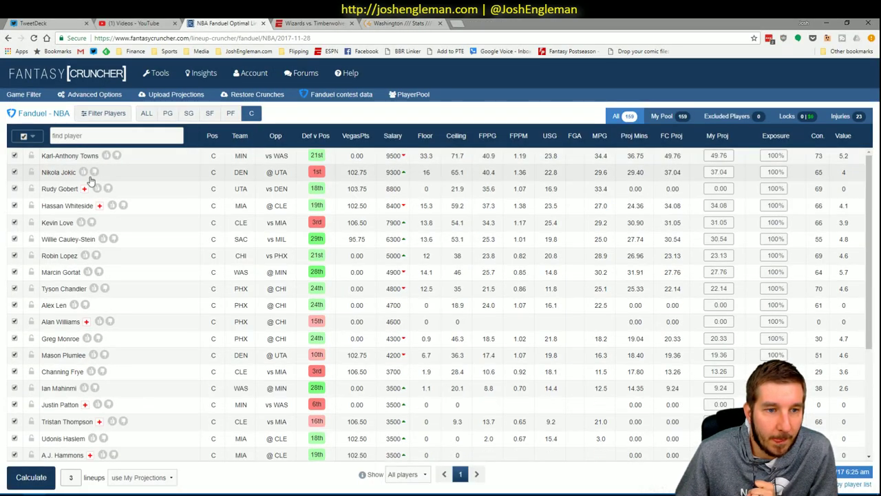
click(61, 273)
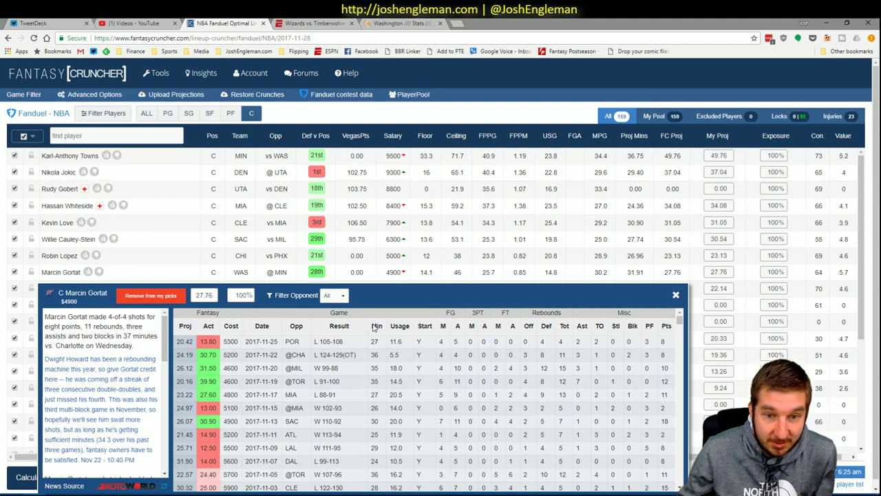
click(331, 299)
click(334, 315)
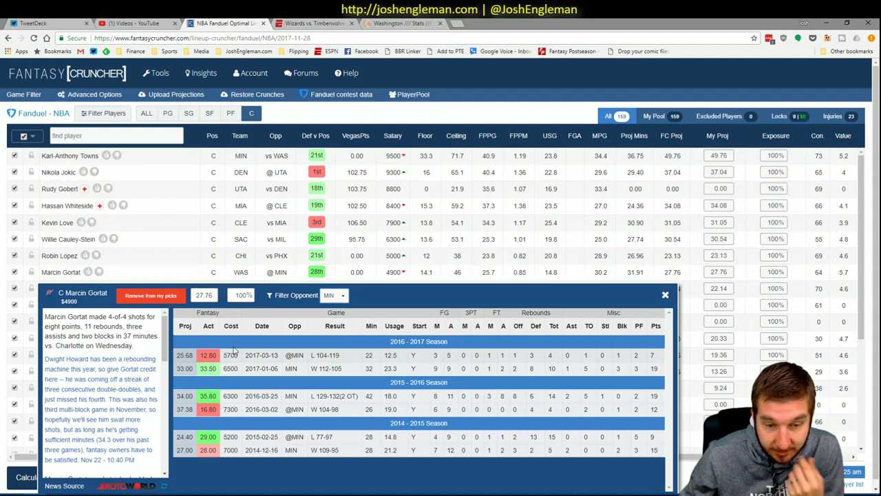
click(665, 296)
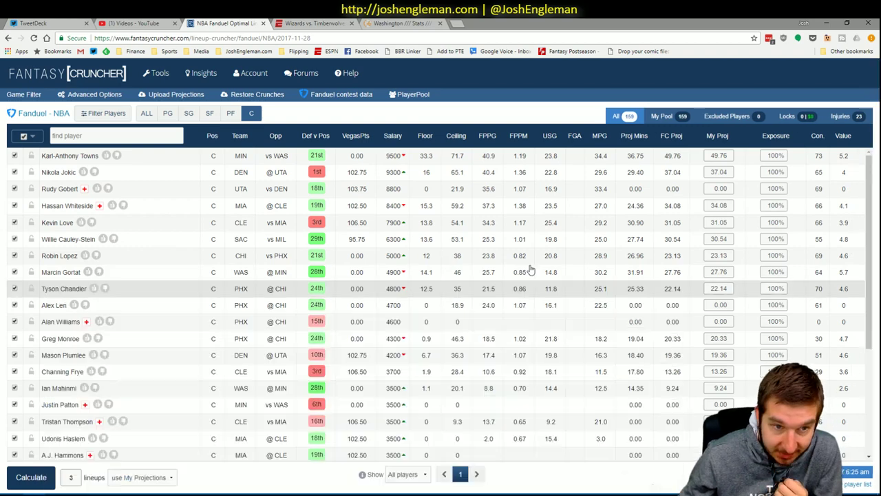
- Switch back to the Excel workbook and add Marcin Gortat to the Name list below Bradley Beal
click(78, 490)
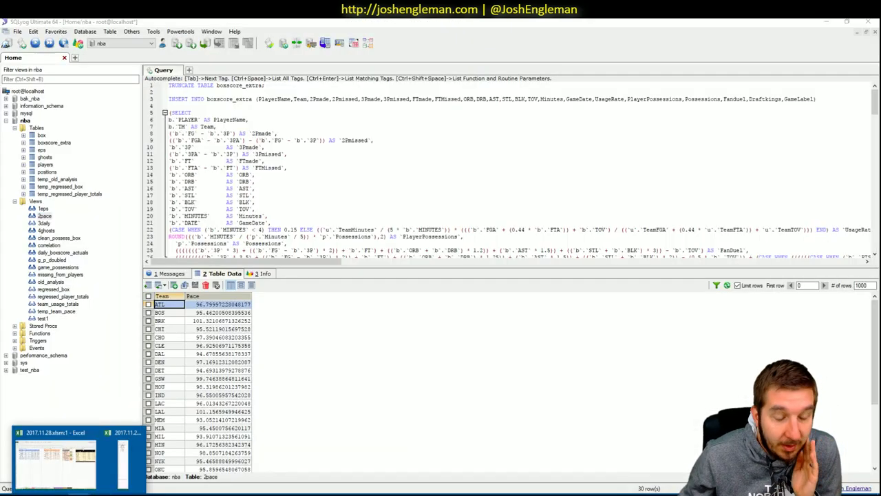
click(55, 458)
click(135, 480)
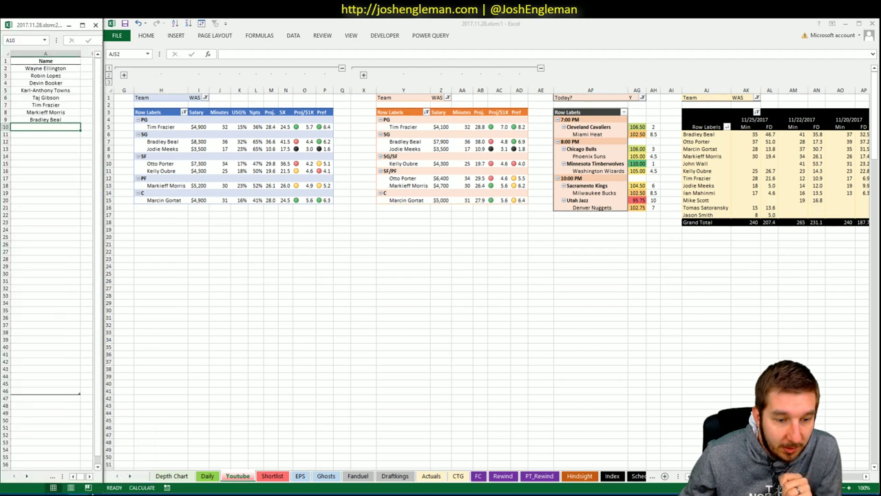
text(Marcin Gortat)
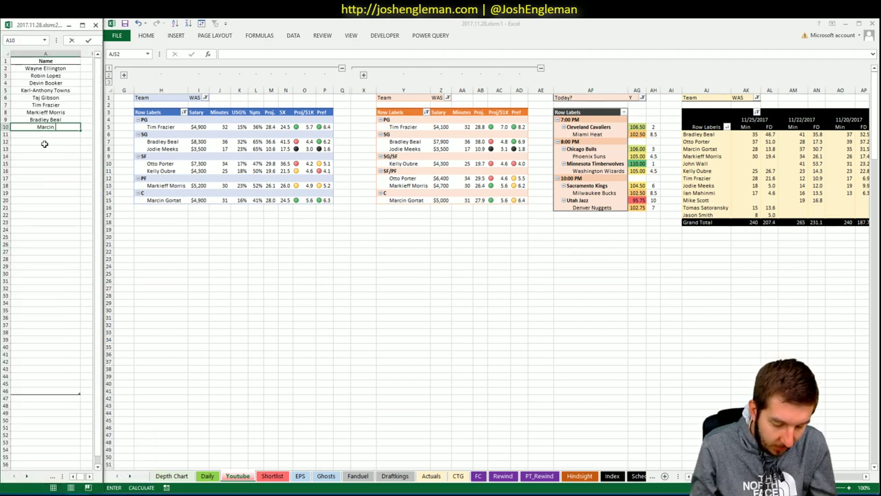
key(Return)
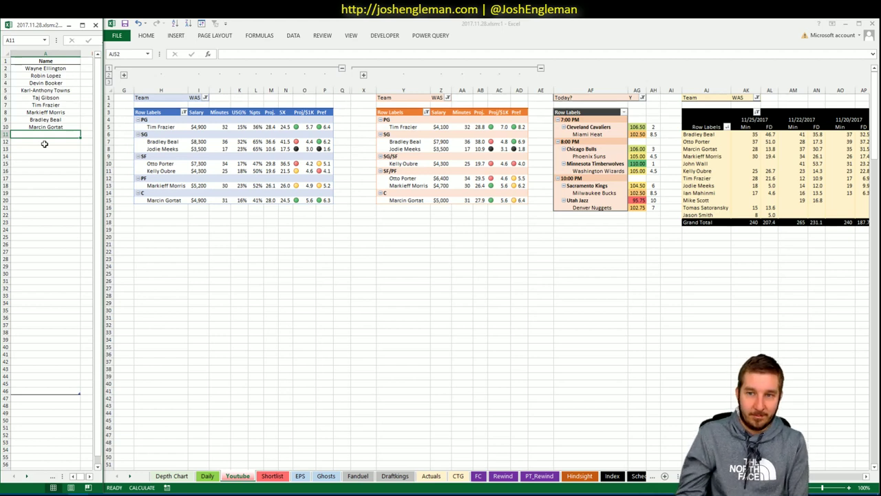
- Set the Team filter to SAC in both projection pivot tables and the game-log pivot table on the Youtube sheet
click(419, 250)
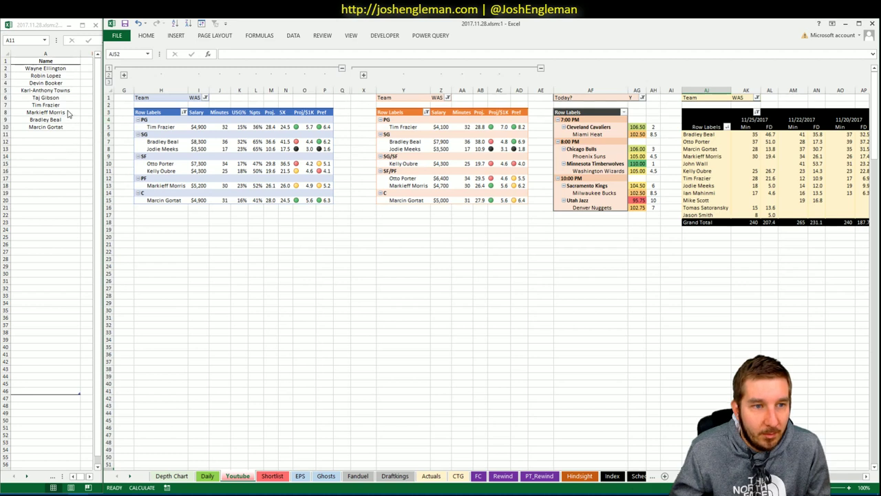
click(194, 98)
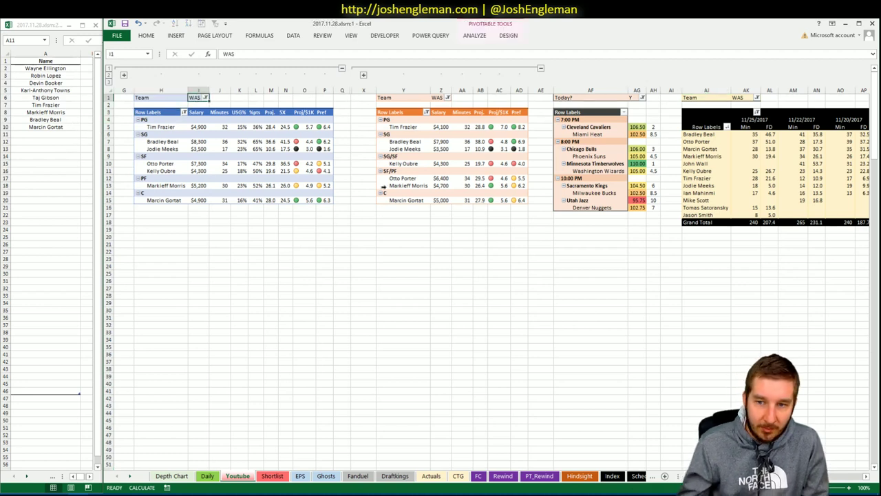
text(SAC)
key(Return)
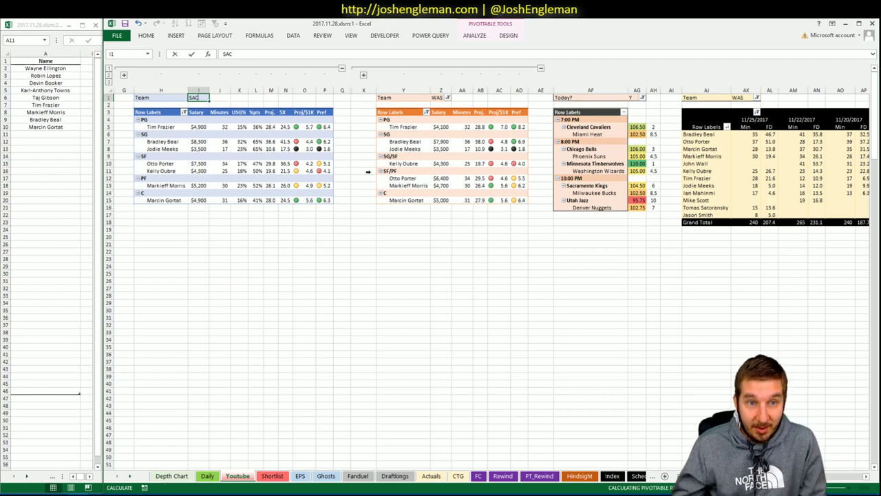
click(446, 99)
text(SAC)
key(Return)
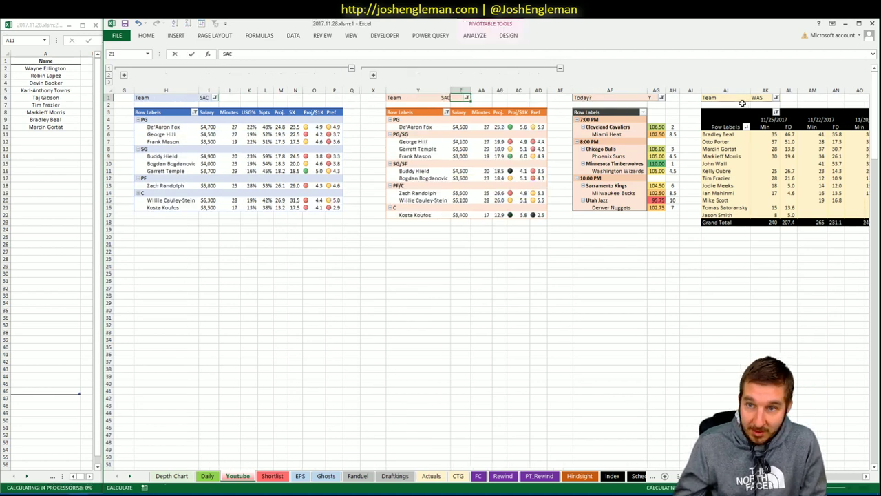
click(756, 98)
text(SAC)
key(Return)
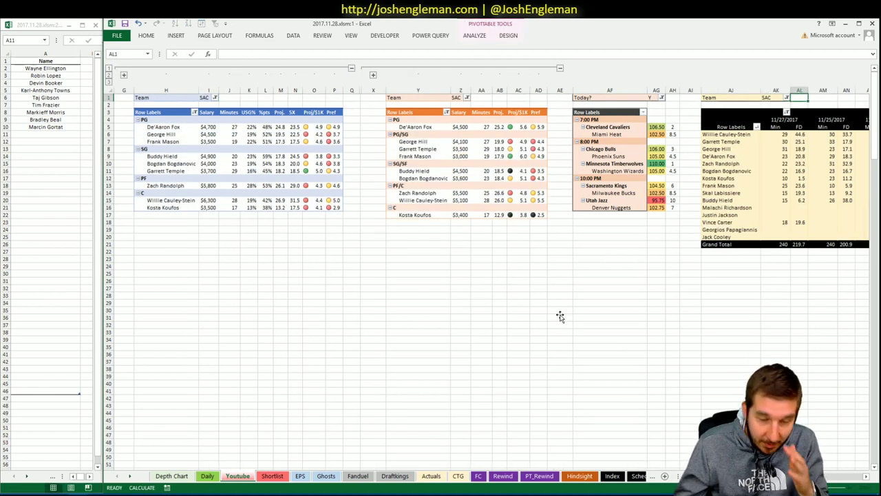
click(549, 316)
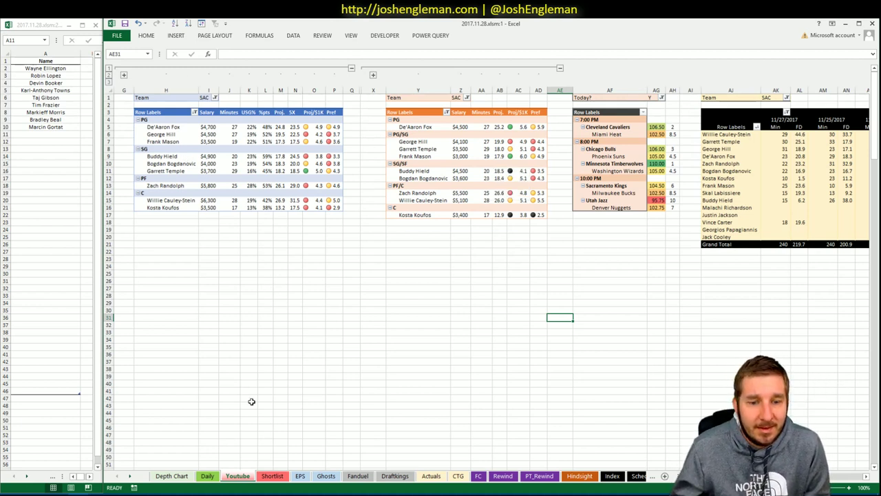
- Switch to Cleaning the Glass in the browser, open Sacramento's team stats by searching for "sac", and return to the Excel workbook
key(alt+Tab)
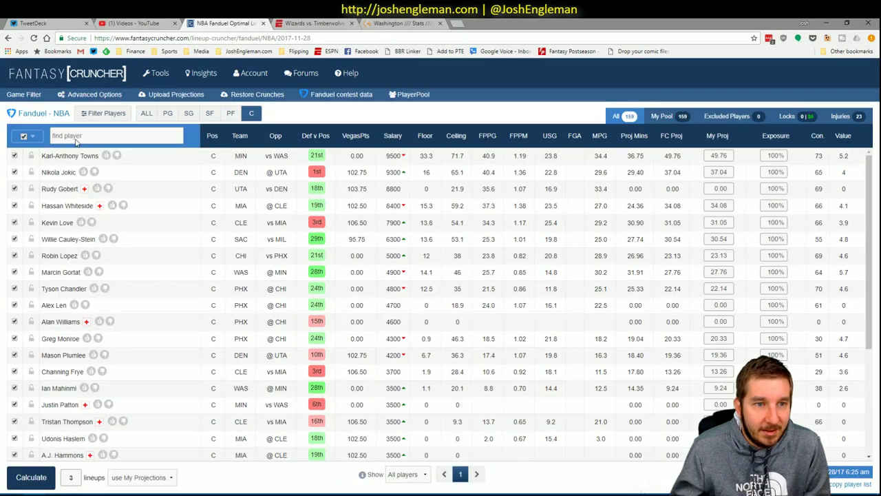
key(ctrl+Tab)
key(ctrl+Tab)
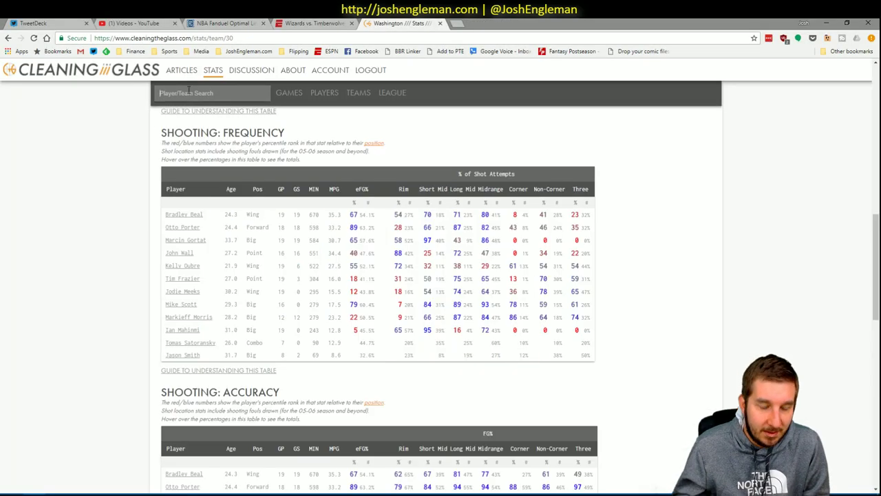
click(188, 92)
text(sac)
key(Return)
key(alt+Tab)
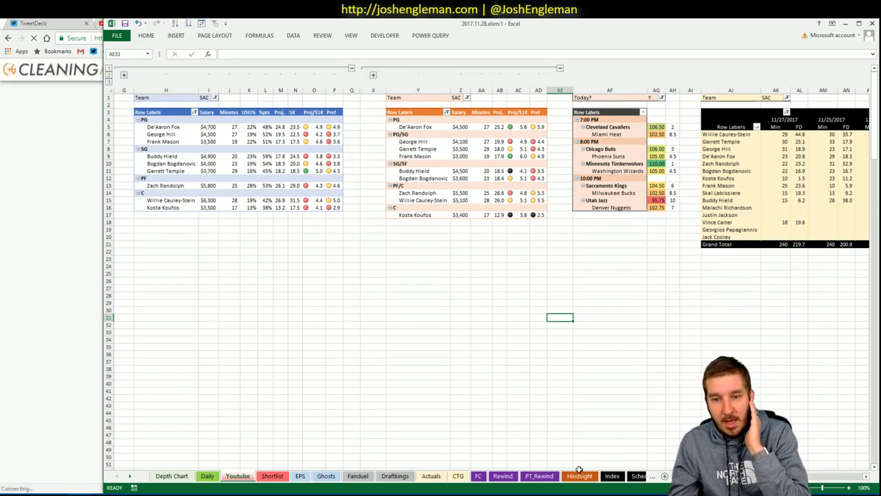
- Switch to the browser, open sbrodds.com in a new tab and go to its NBA odds
click(33, 23)
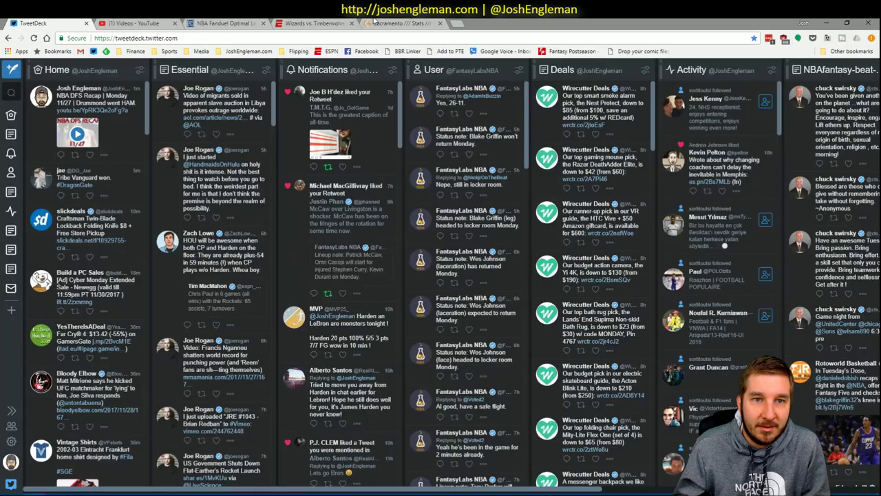
click(456, 24)
text(sbrodds.com)
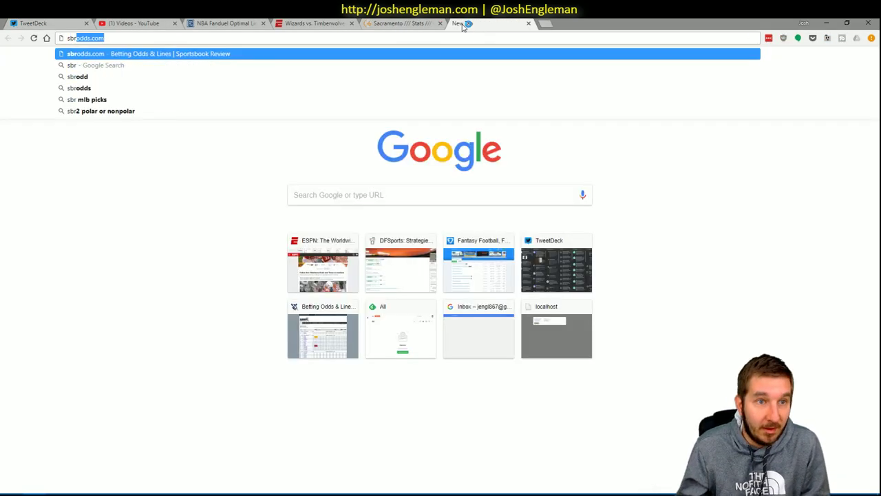
key(Return)
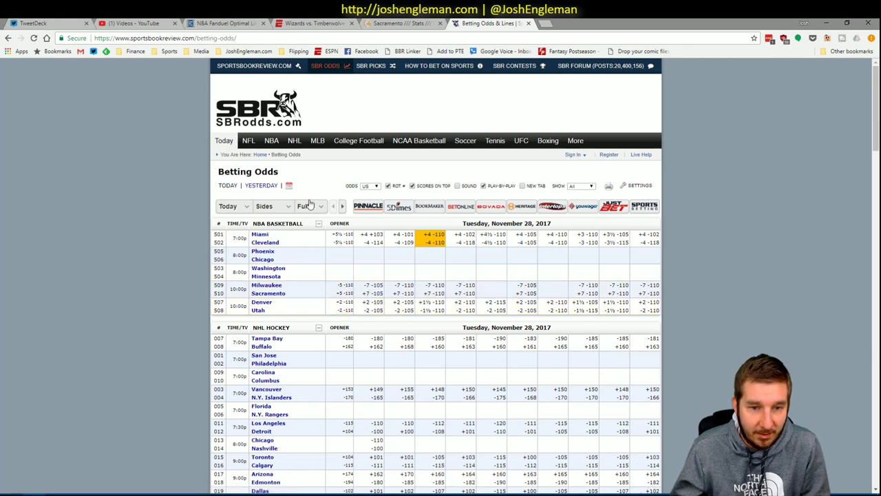
click(273, 145)
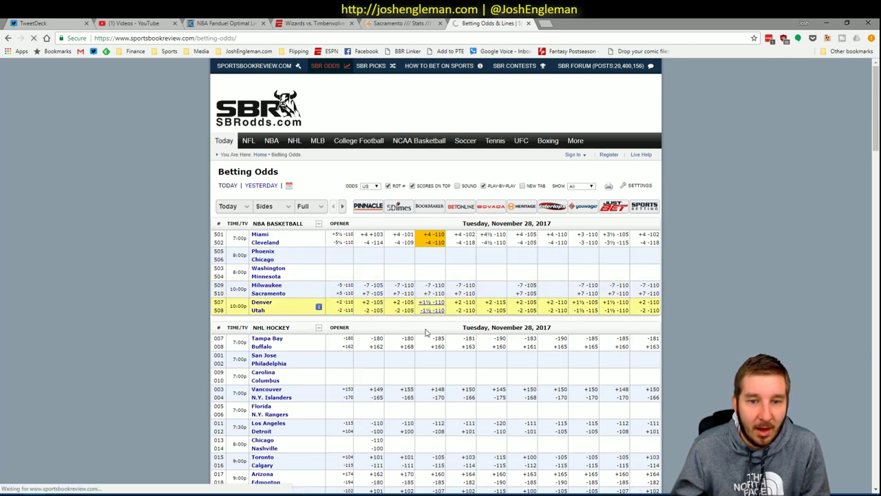
scroll(161, 259, down, 1)
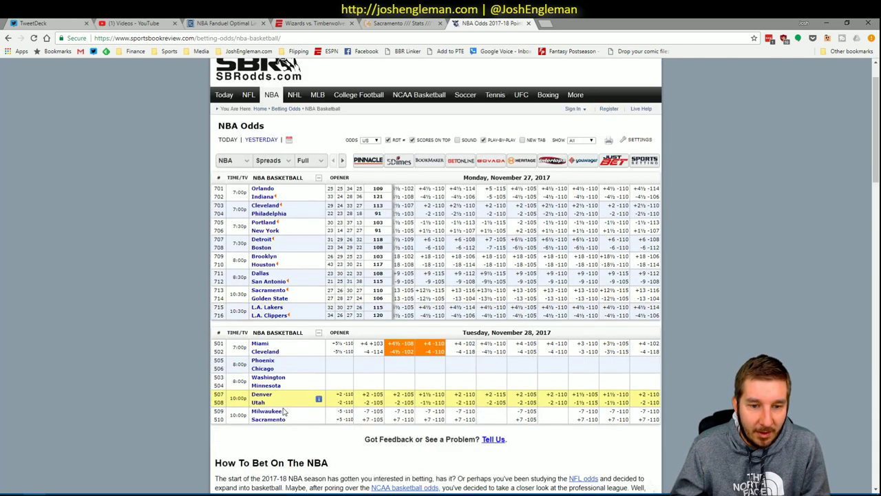
- Restore the browser to a smaller window over the workbook and show the NBA odds as Spreads & Totals
double_click(629, 22)
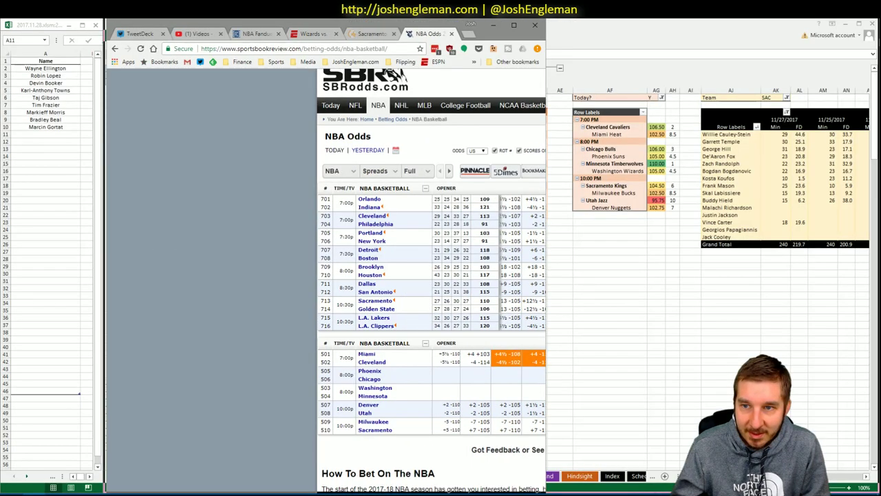
key(super+Up)
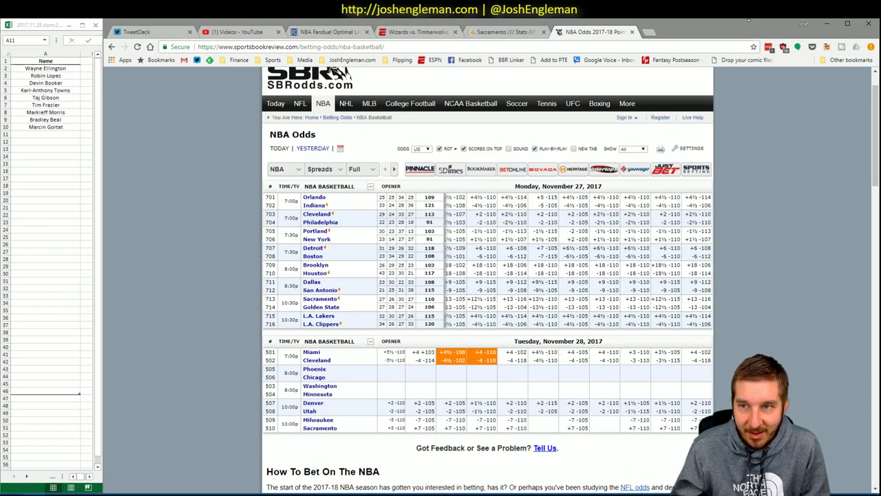
drag(672, 25, 482, 38)
click(314, 179)
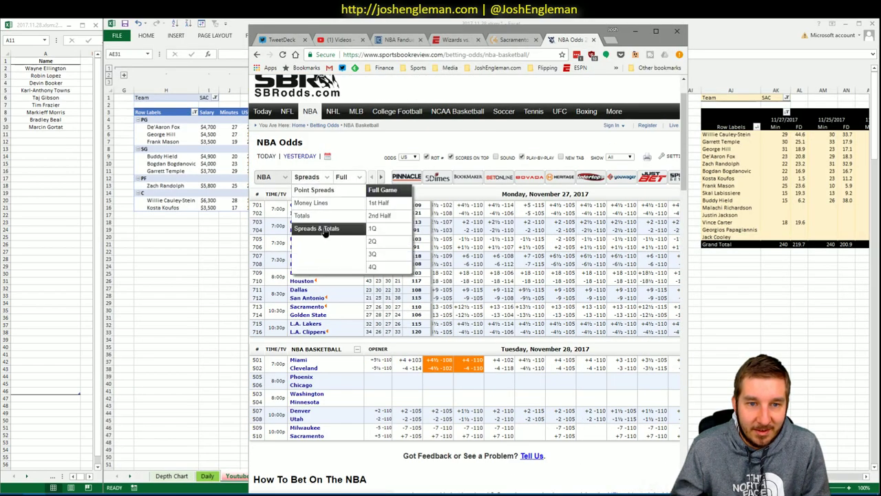
- In the Excel workbook's Schedule sheet, set the Milwaukee Bucks at Sacramento Kings game's Side to +7.0 and Total to 198.5, using the browser odds
key(alt+Tab)
click(631, 476)
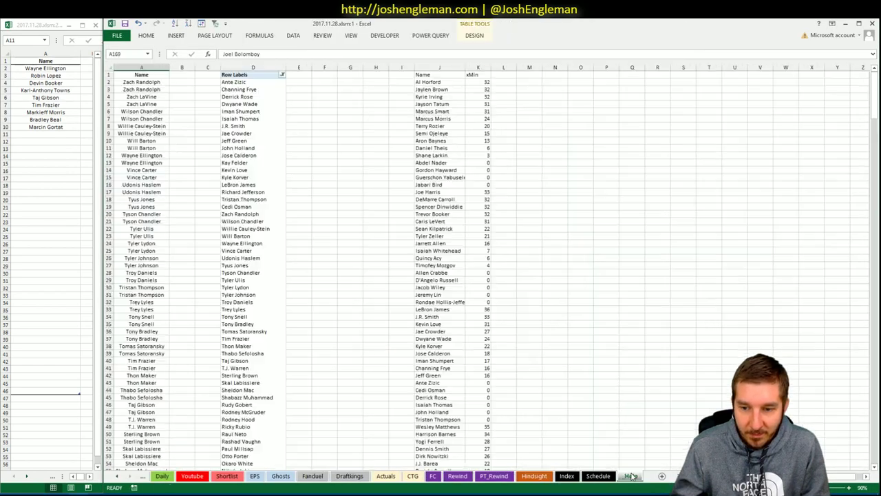
click(598, 476)
click(451, 100)
click(429, 99)
key(alt+Tab)
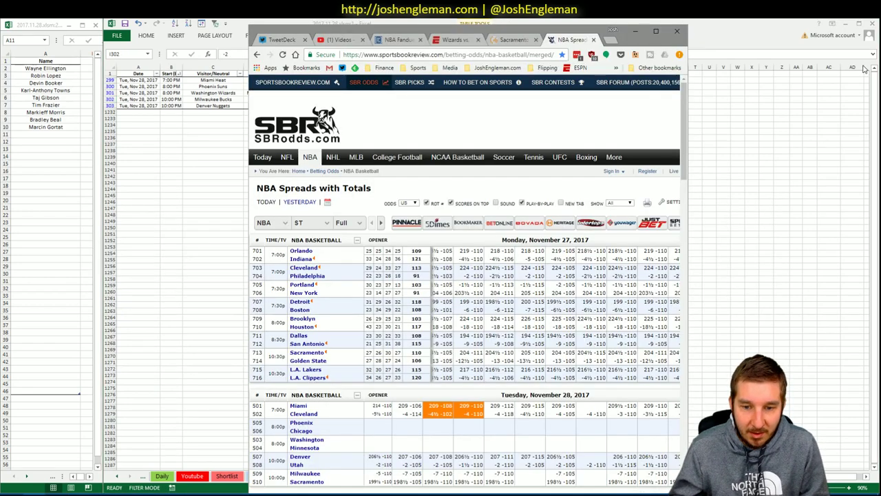
scroll(663, 266, down, 2)
key(alt+Tab)
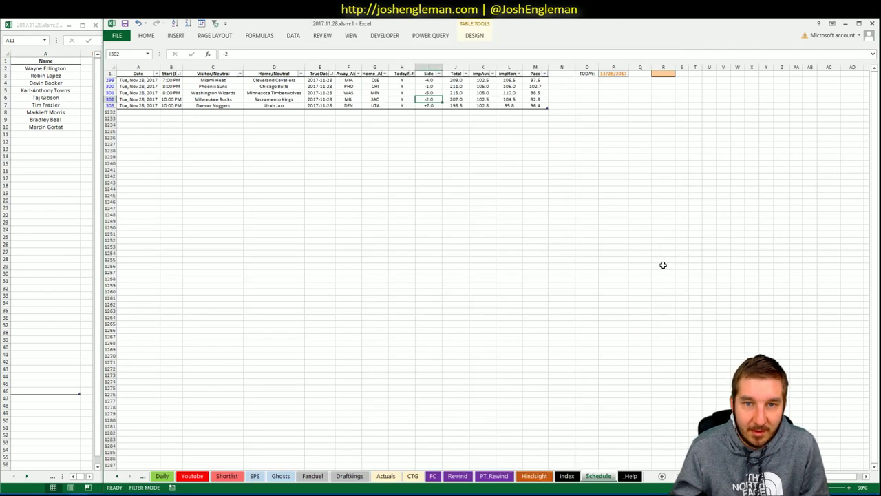
text(7)
key(Tab)
text(1)
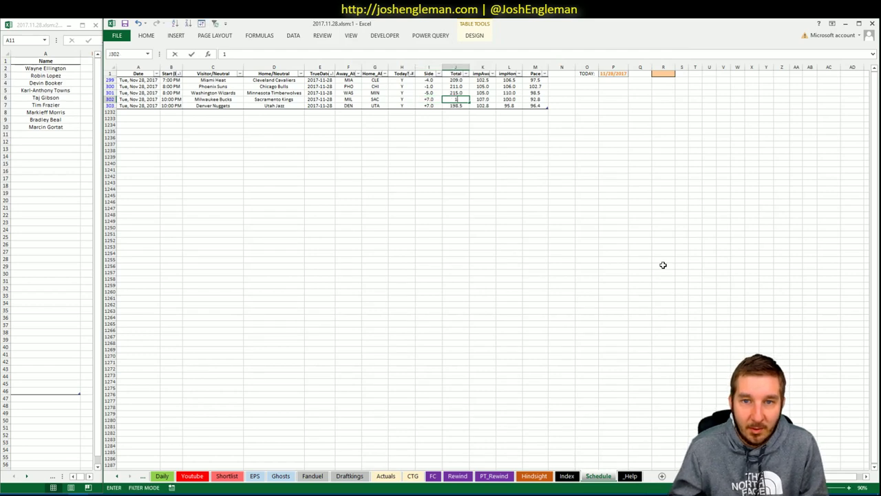
text(98.5)
key(Return)
- Check the Denver–Utah line in the browser and set that game's Side to -2.0 and Total to 207 on the Schedule sheet
key(alt+Tab)
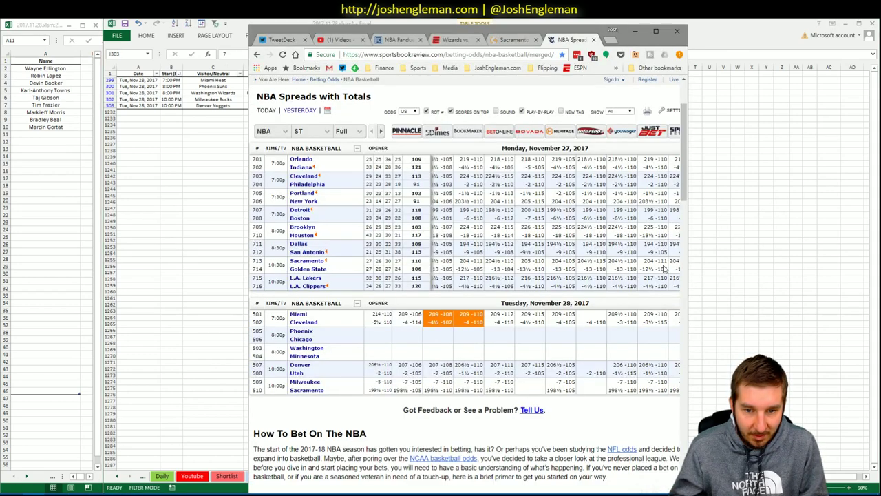
key(alt+Tab)
key(Up)
key(Right)
key(alt+Tab)
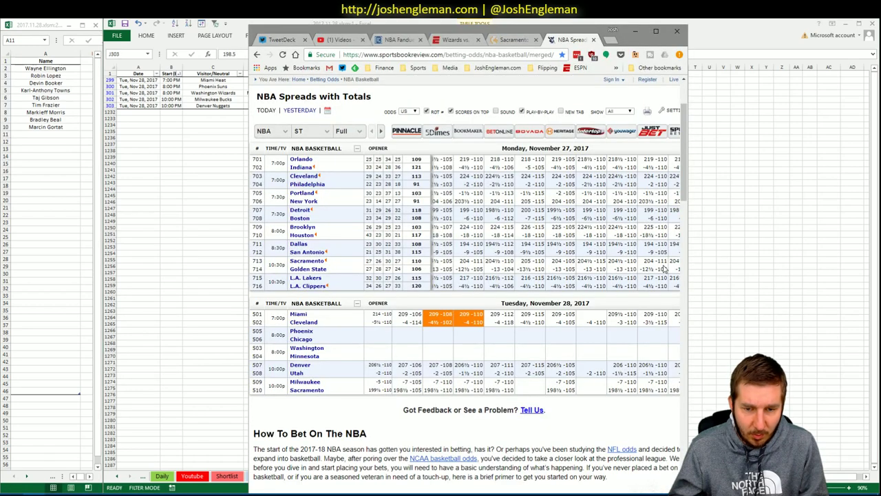
key(alt+Tab)
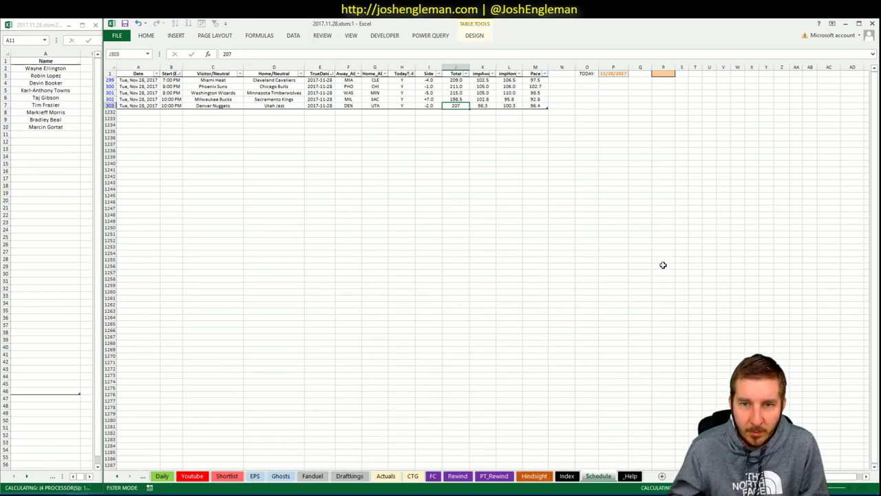
key(Down)
key(Down)
key(Left)
- Refresh the projection pivot tables on the Youtube sheet
click(189, 476)
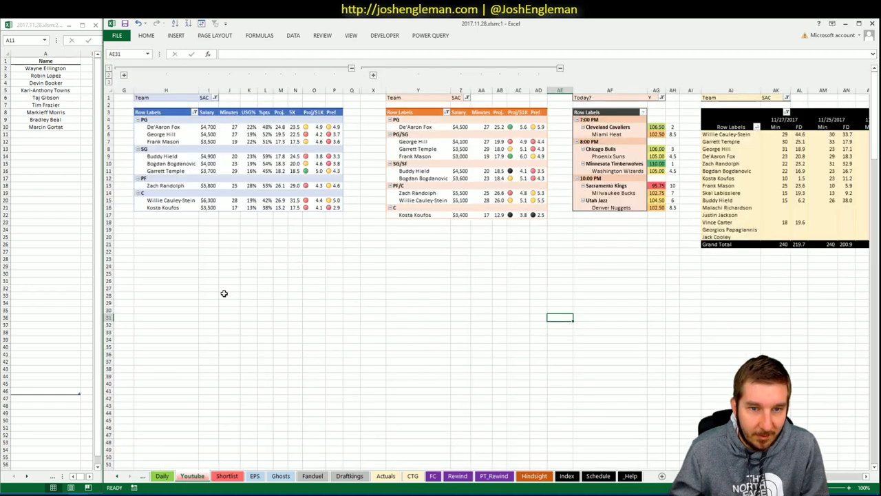
right_click(281, 186)
click(310, 226)
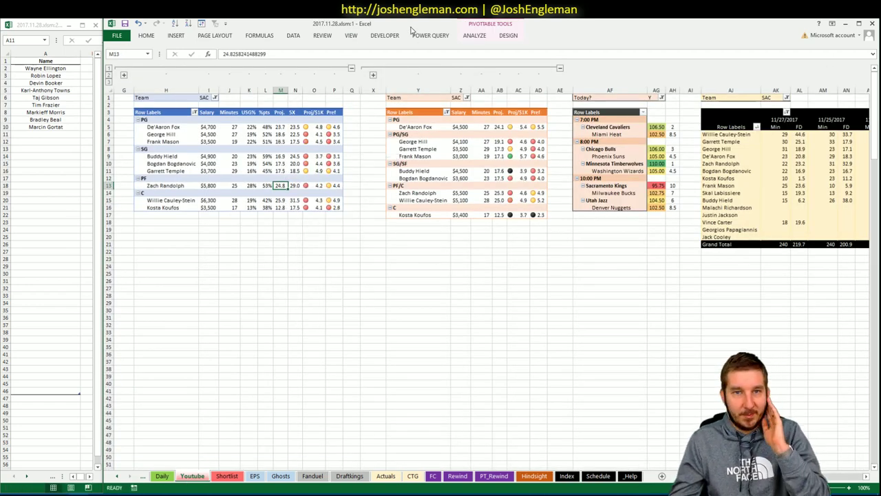
click(426, 311)
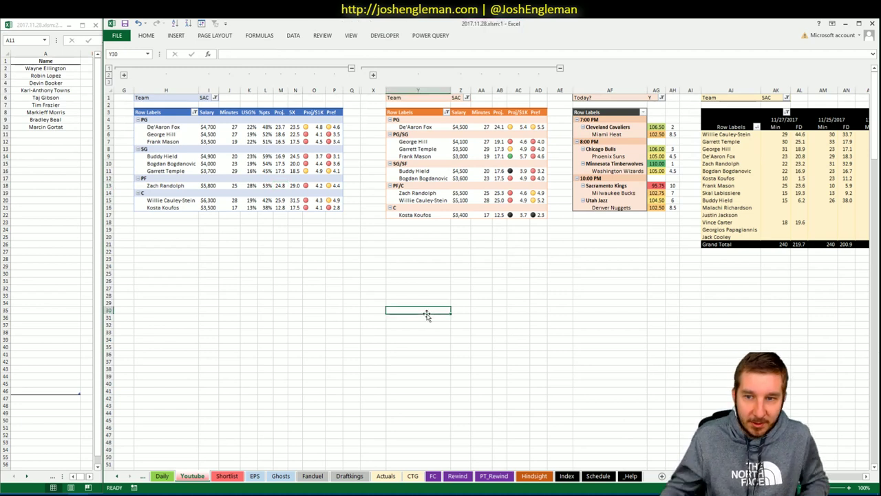
- Copy Sacramento's Shooting: Frequency player rows from Cleaning the Glass in the browser and load them into the Excel workbook's CTG sheet
click(58, 489)
click(656, 28)
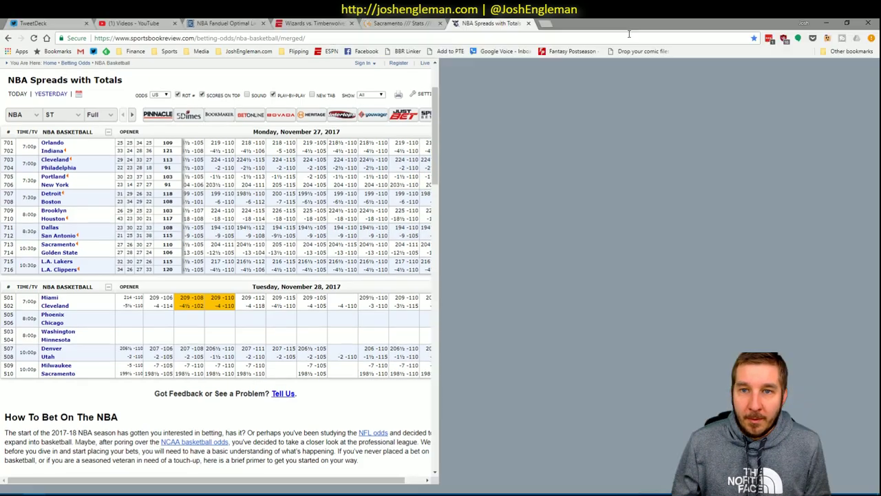
click(405, 23)
scroll(578, 337, down, 5)
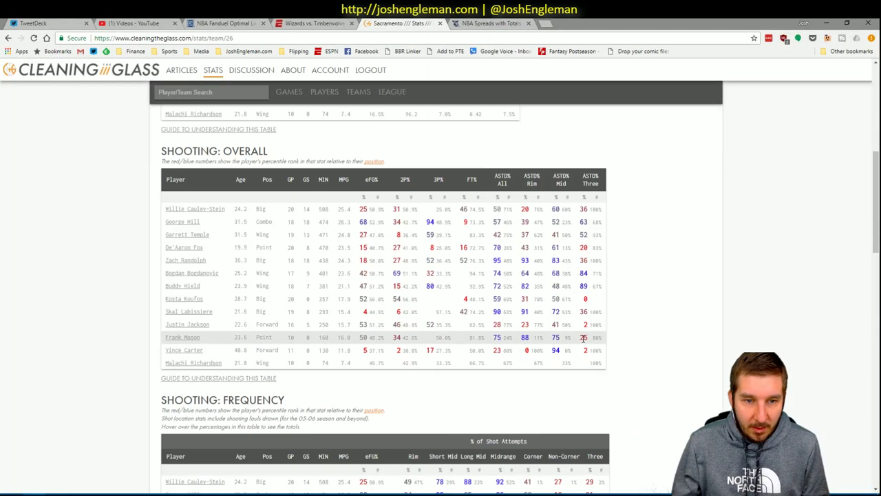
scroll(584, 338, down, 3)
mouse_move(585, 450)
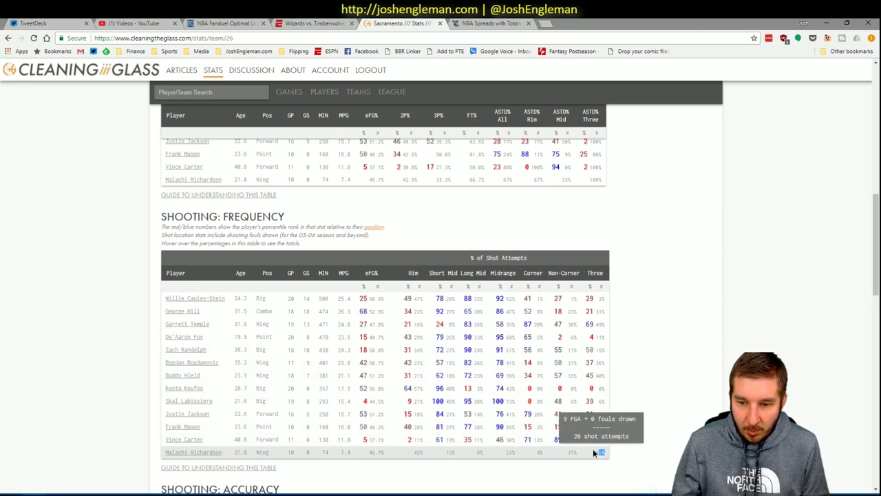
drag(584, 449, 166, 300)
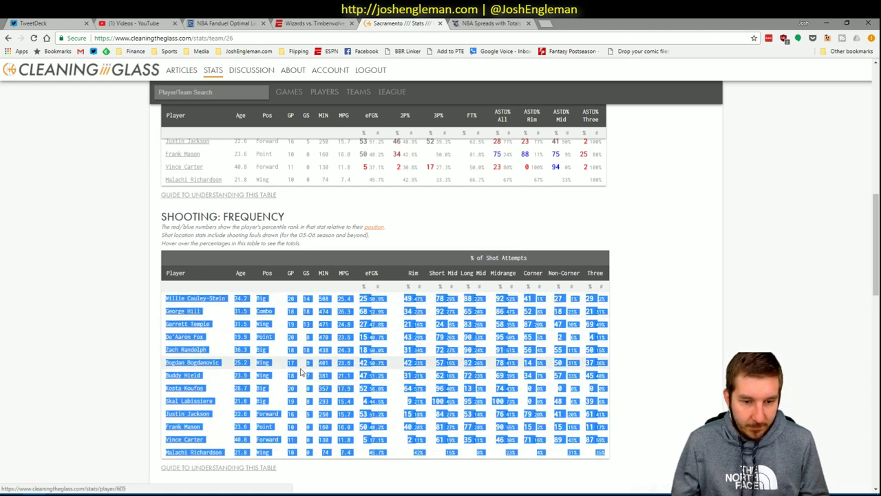
key(alt+Tab)
click(412, 476)
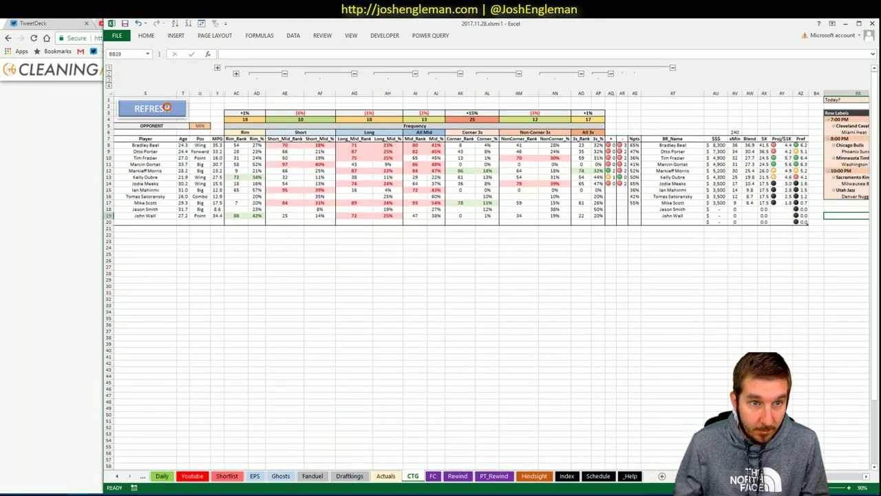
- Set the opponent on the CTG sheet to MIL and fill the first Pref cell down the player table
click(202, 125)
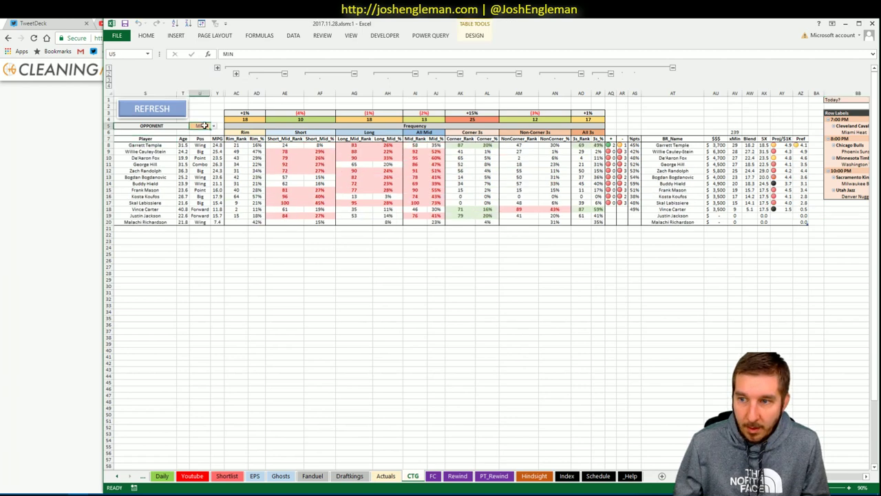
text(MIL)
key(Return)
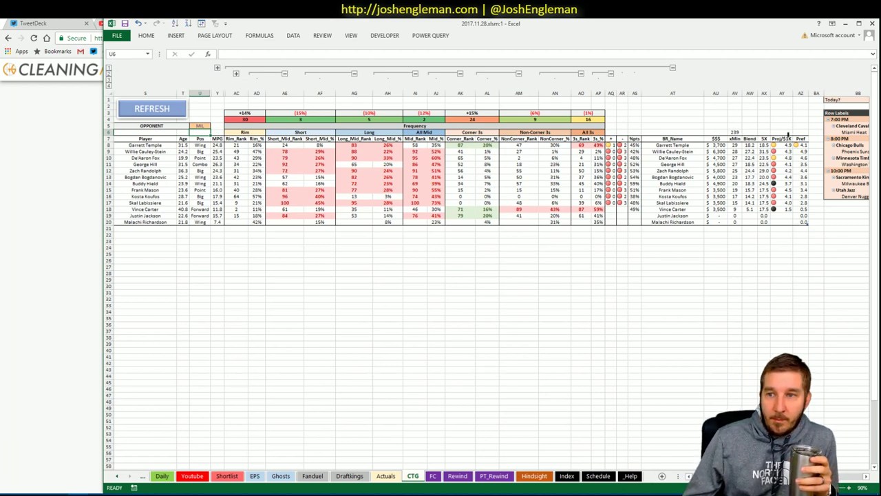
click(800, 137)
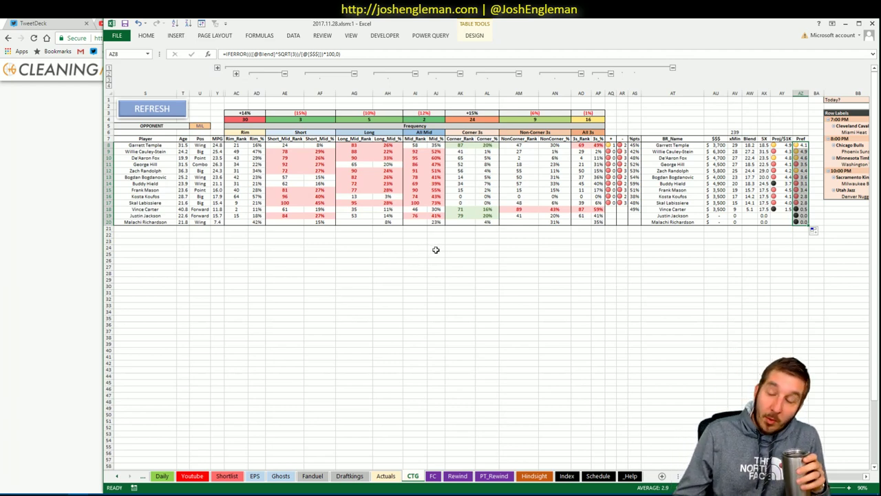
click(471, 247)
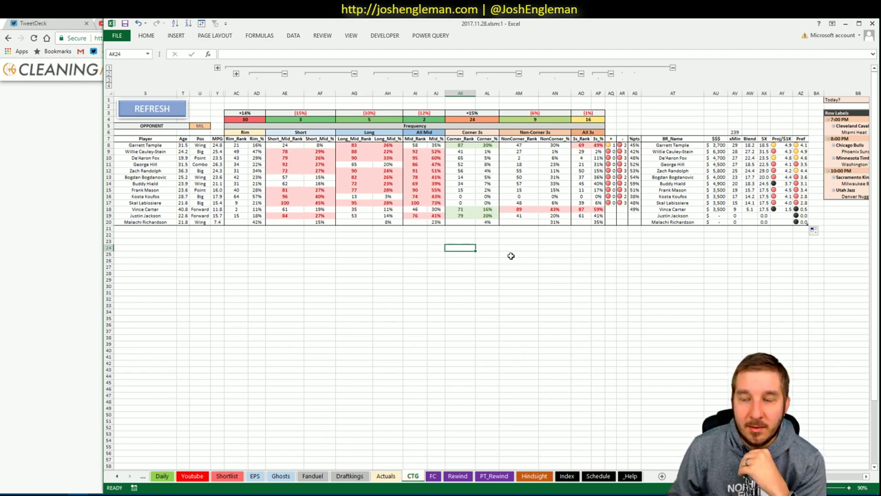
- Review Sacramento's game log on the Youtube sheet and add Garrett Temple to the Name list below Marcin Gortat
click(199, 476)
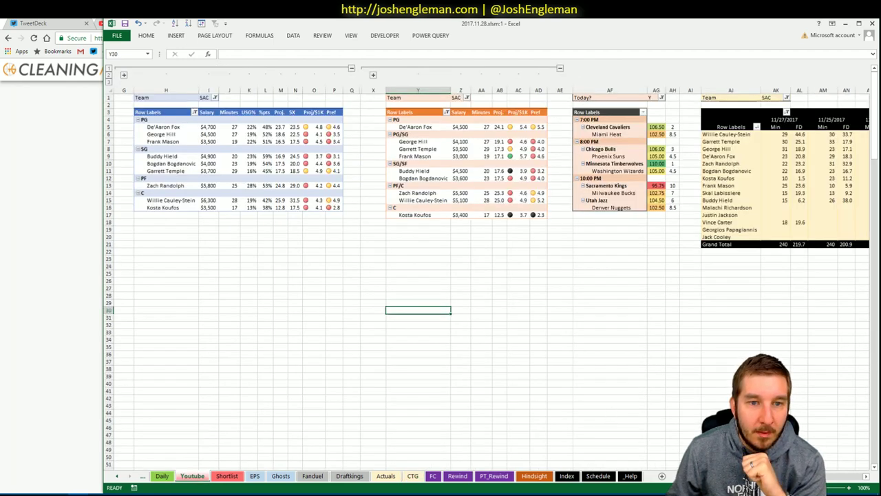
scroll(492, 275, right, 8)
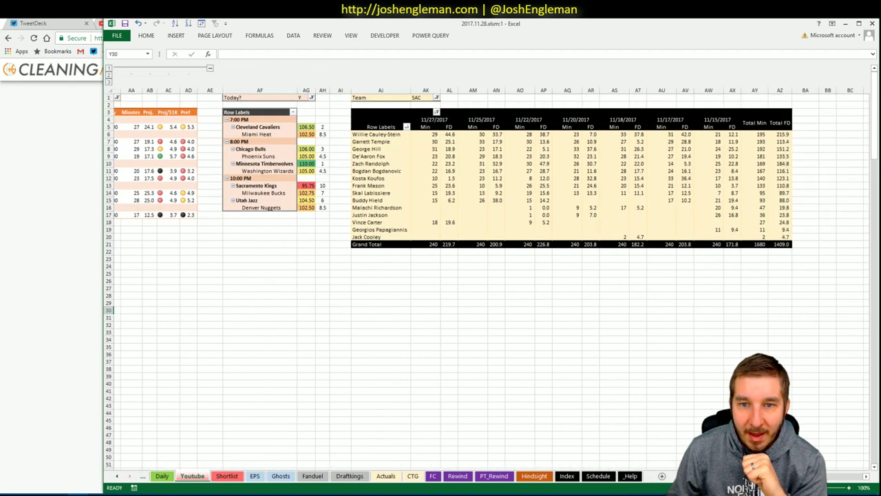
scroll(492, 276, right, 1)
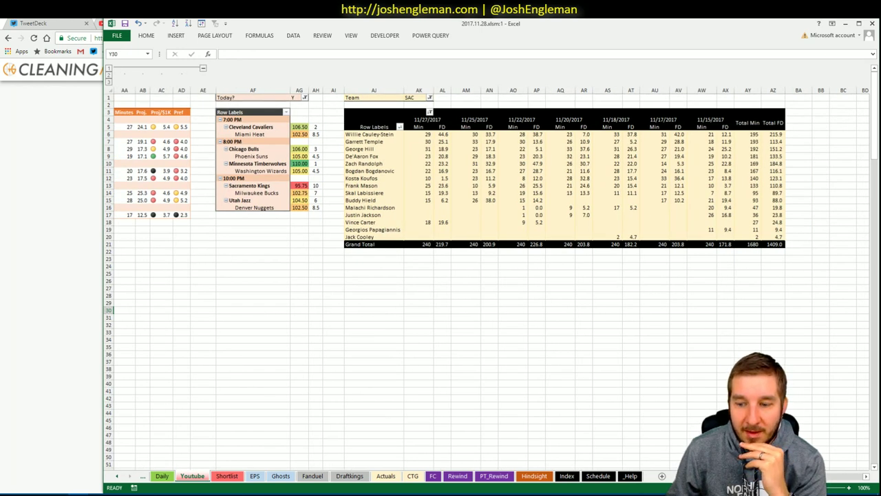
scroll(491, 275, left, 9)
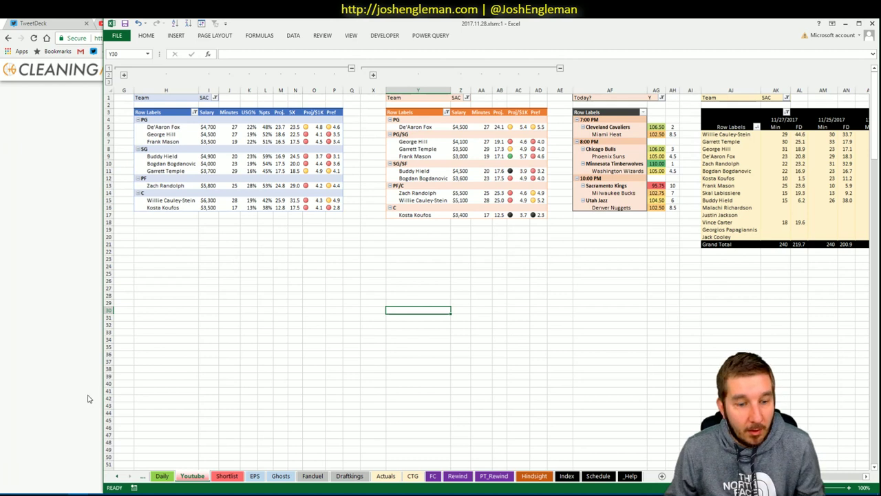
click(133, 455)
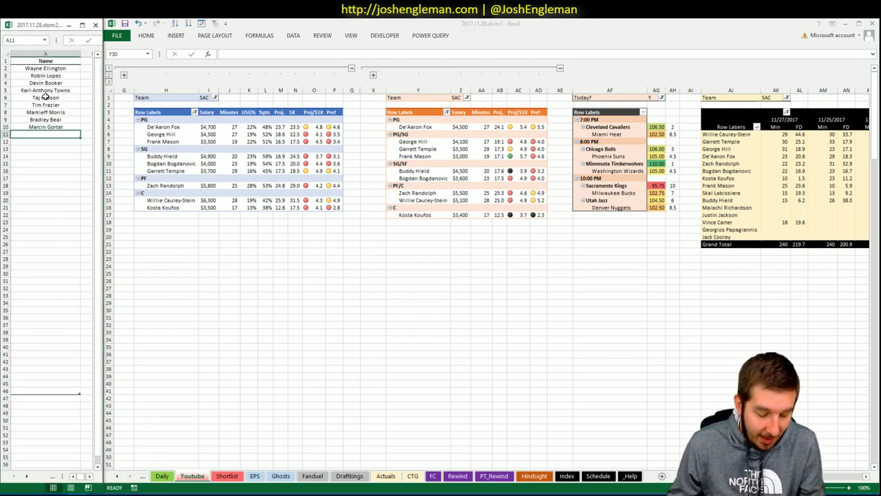
text(Garrett)
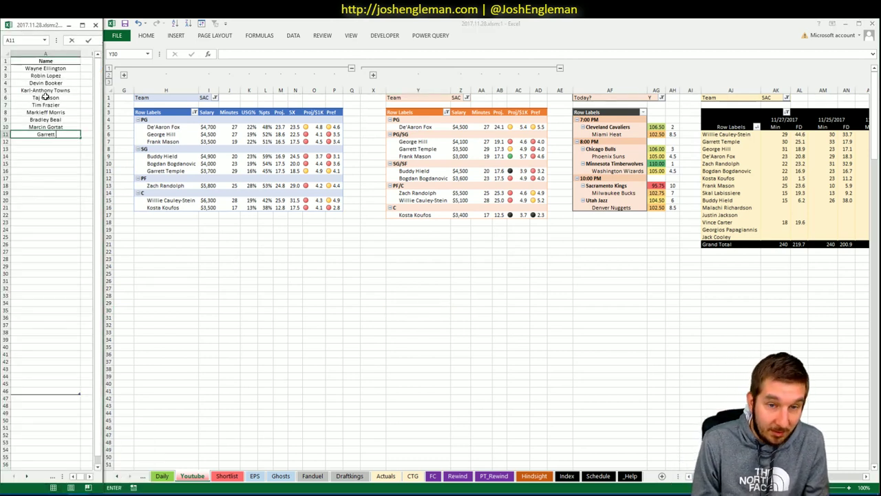
text( Temple)
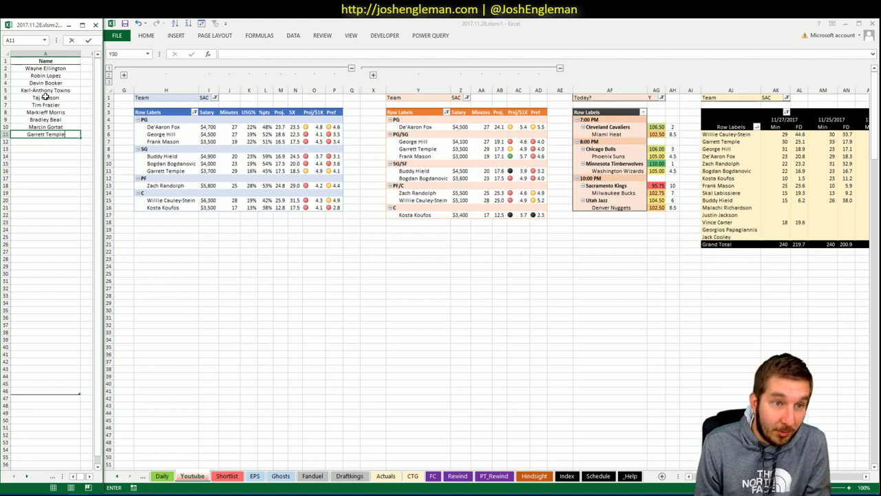
key(Return)
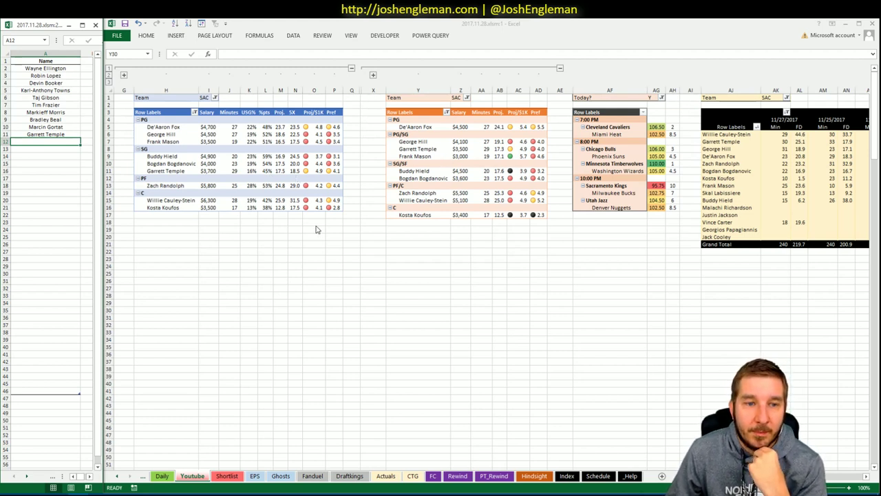
- Compare Sacramento's shooting-frequency table on the CTG sheet with the team's projections and game log on the Youtube sheet
click(421, 477)
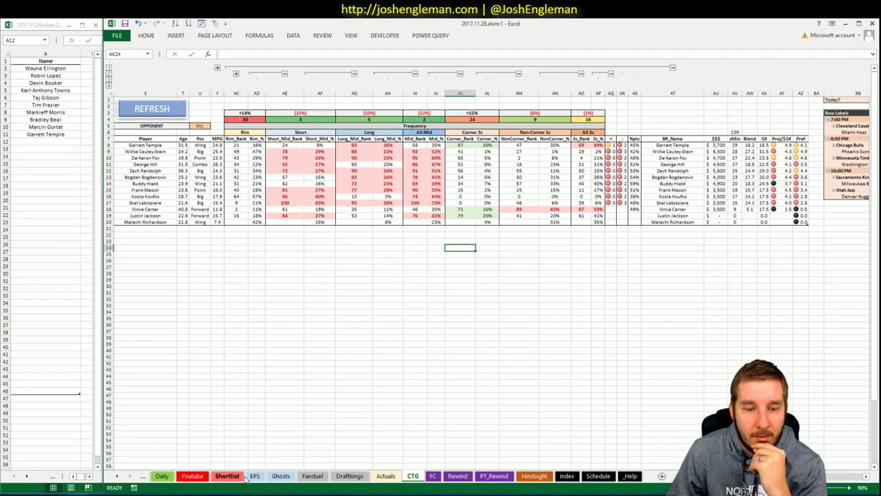
click(195, 480)
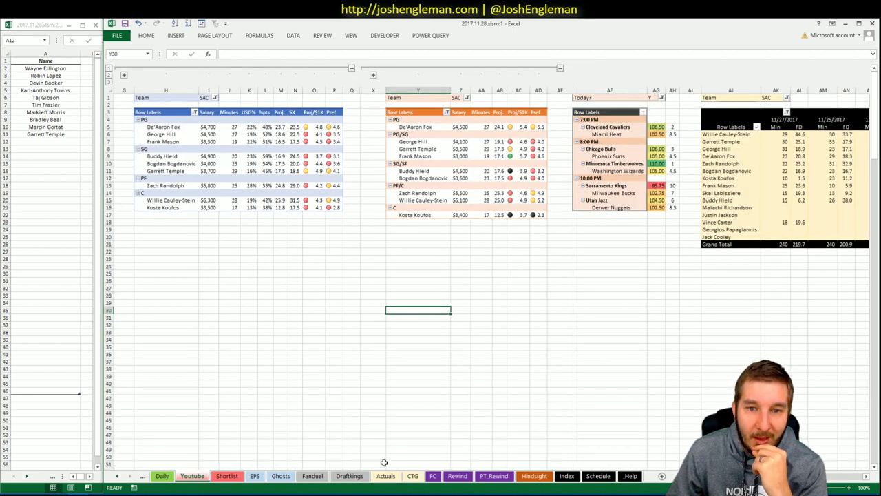
click(413, 477)
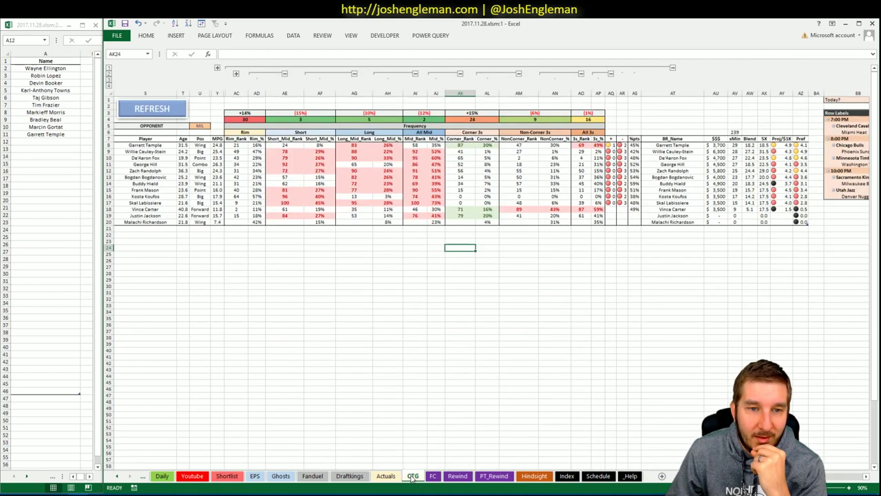
click(225, 478)
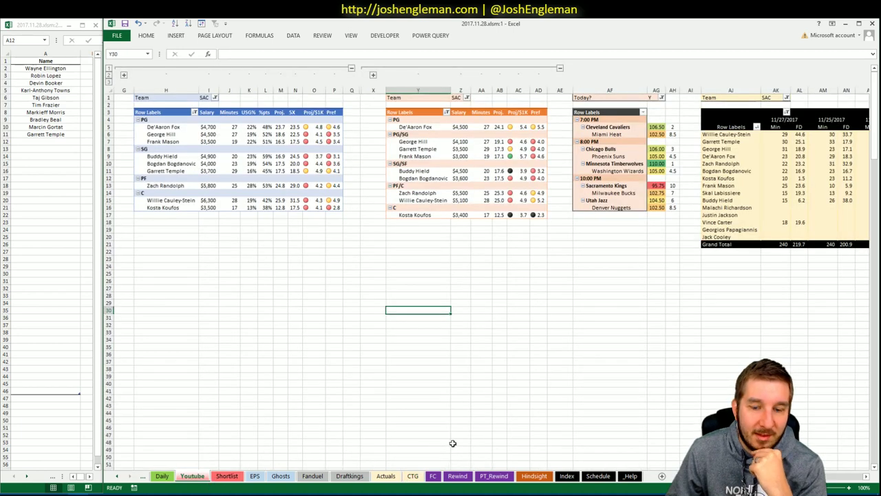
click(414, 477)
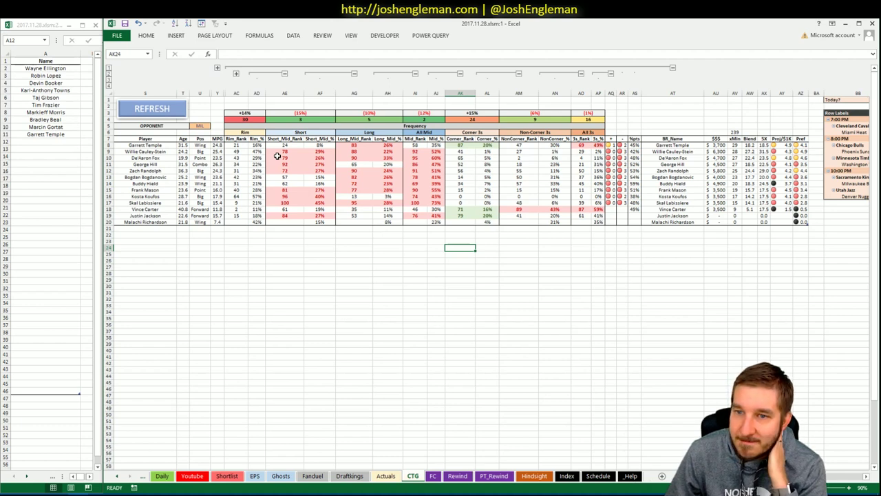
click(377, 274)
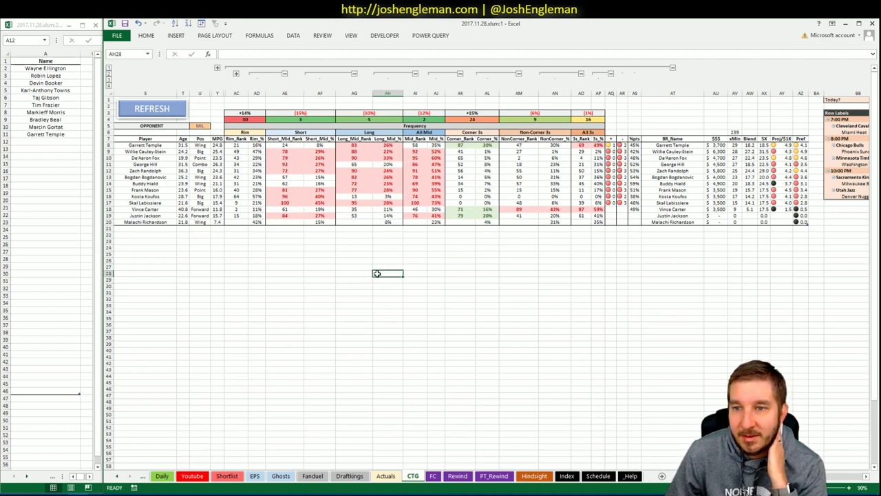
click(318, 280)
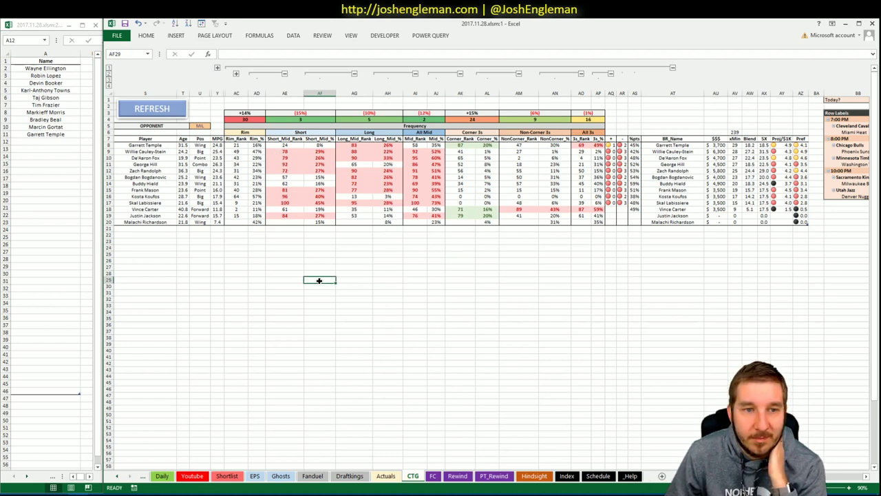
- Set the Team filter of both projection pivot tables on the Youtube sheet to MIL
click(198, 476)
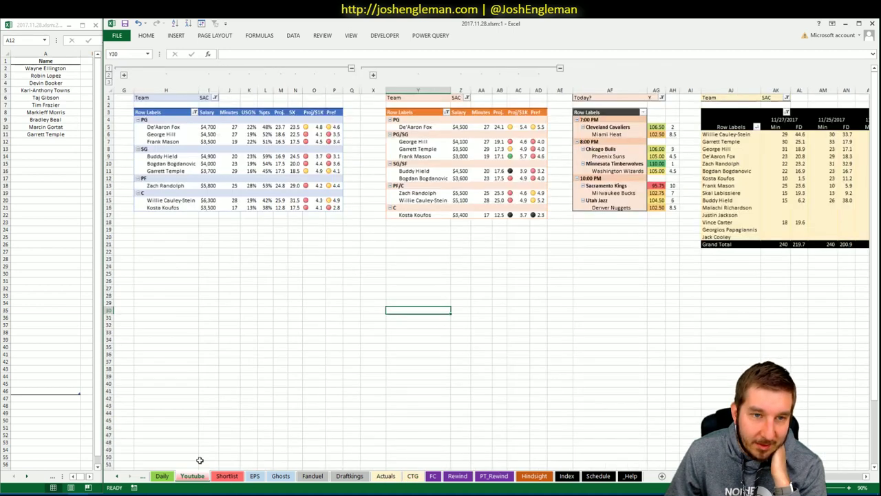
click(205, 102)
click(205, 97)
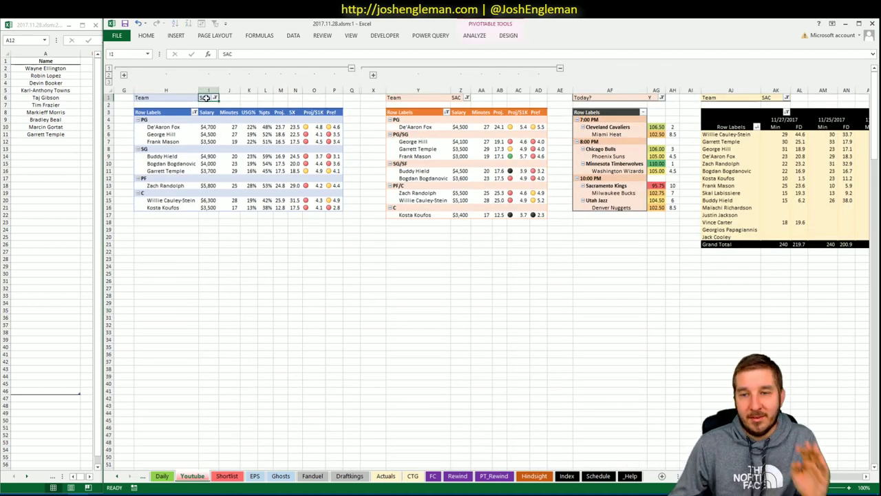
text(MIL)
key(Tab)
key(Right)
key(Right)
key(Right)
key(Right)
key(Right)
key(Right)
key(Right)
key(Right)
key(Right)
key(Right)
key(Right)
key(Right)
key(Right)
key(Left)
key(Left)
key(Left)
text(MIL)
key(Return)
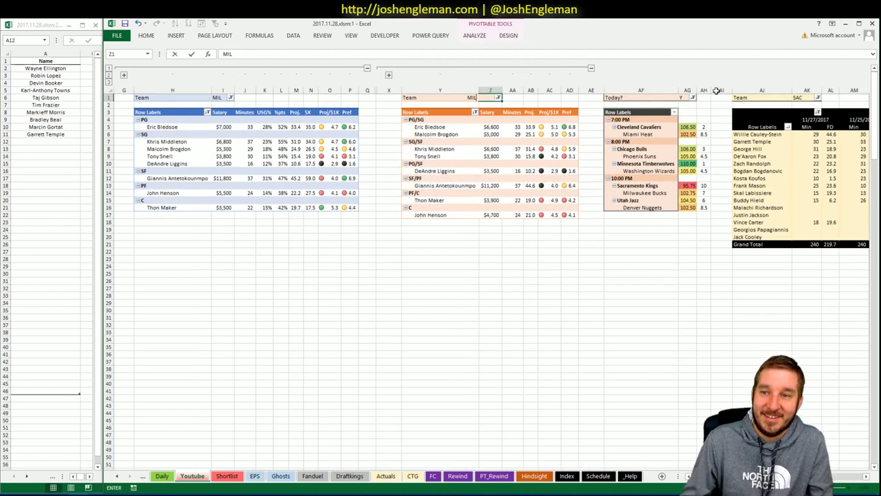
- Set the Team filter of the game log pivot table to MIL
click(223, 104)
click(800, 97)
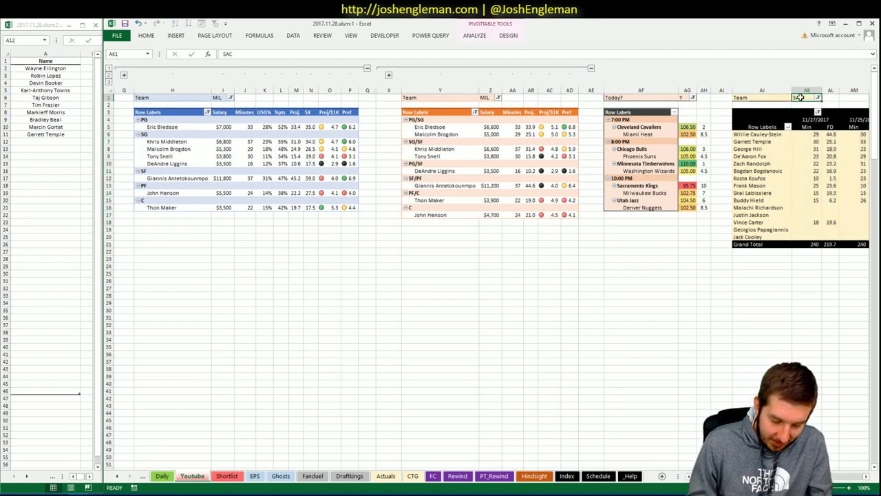
text(MIL)
key(Return)
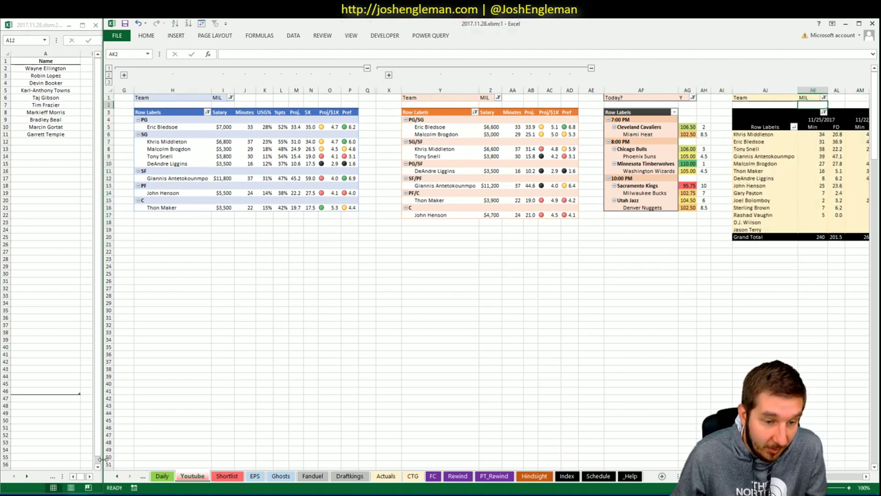
- Switch to Cleaning the Glass in the browser and open the Milwaukee Bucks team page through the team search
key(alt+Tab)
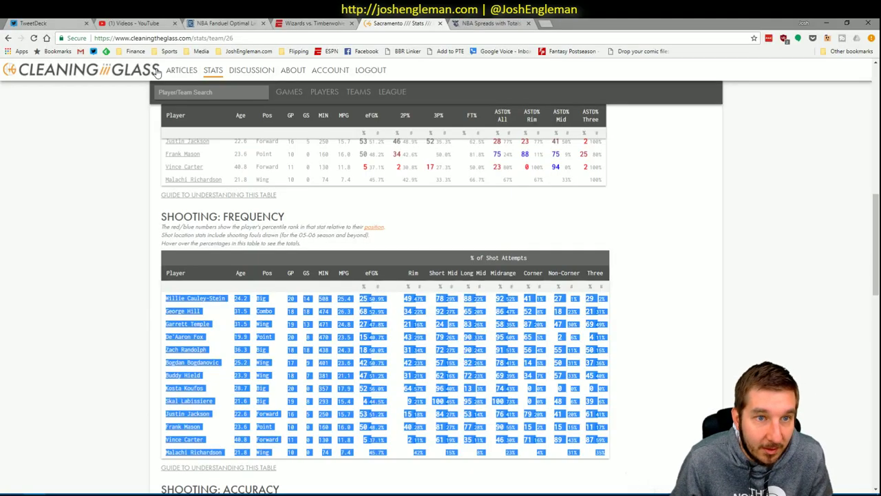
click(203, 91)
text(mil)
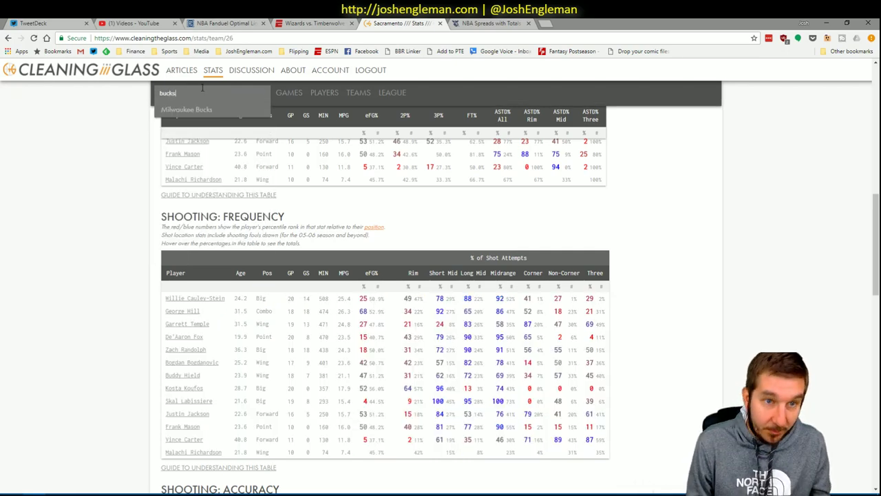
key(Down)
key(Return)
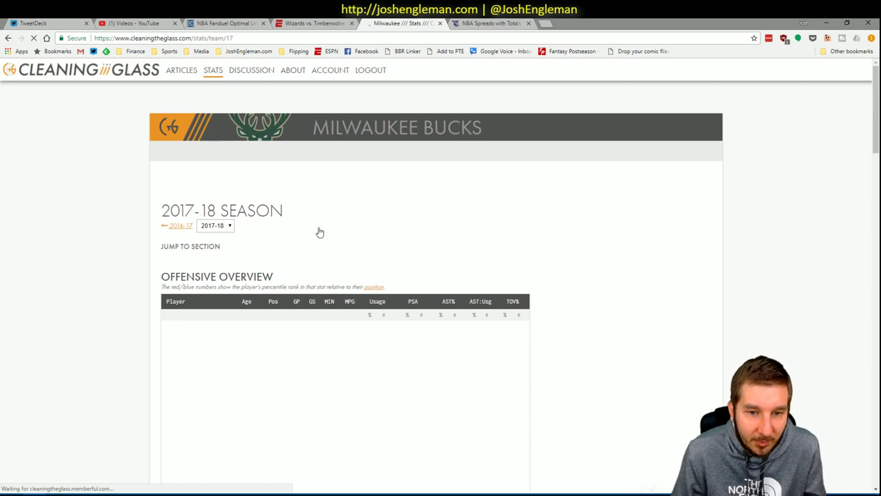
- Copy Milwaukee's Shooting: Frequency player rows, load them into the Excel workbook's CTG sheet, and set the opponent to SAC
click(308, 256)
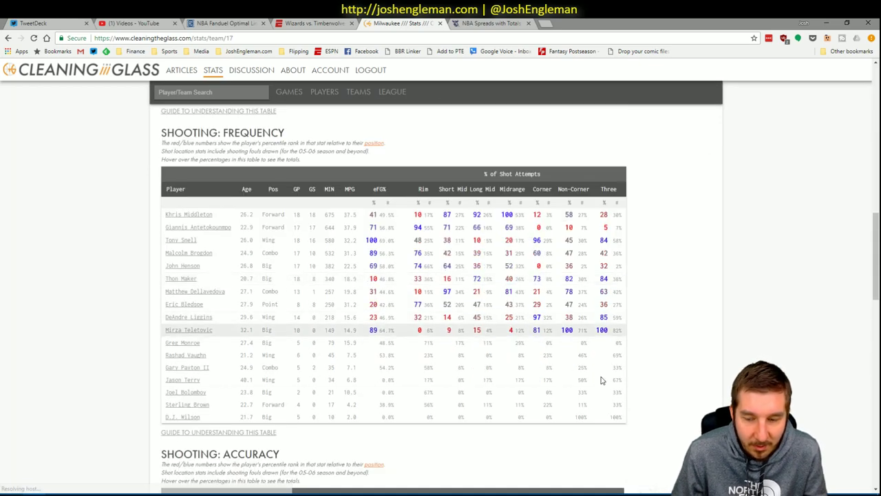
mouse_move(624, 421)
drag(625, 421, 168, 216)
click(55, 493)
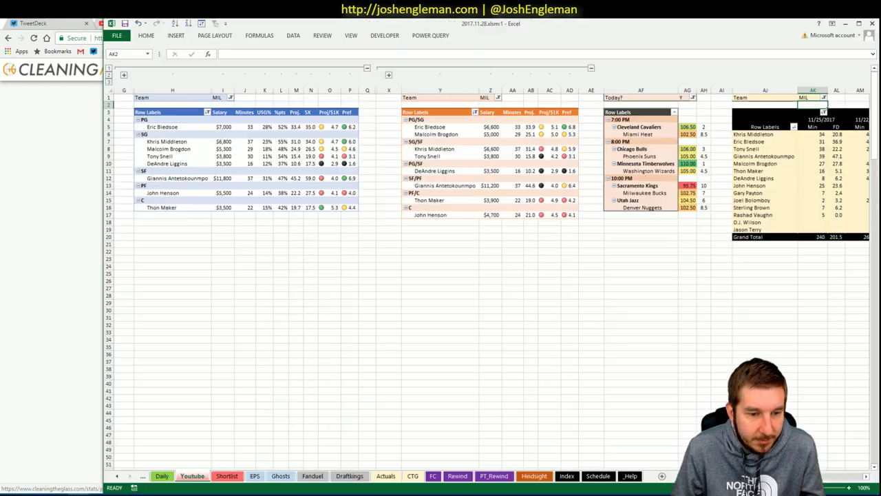
click(78, 462)
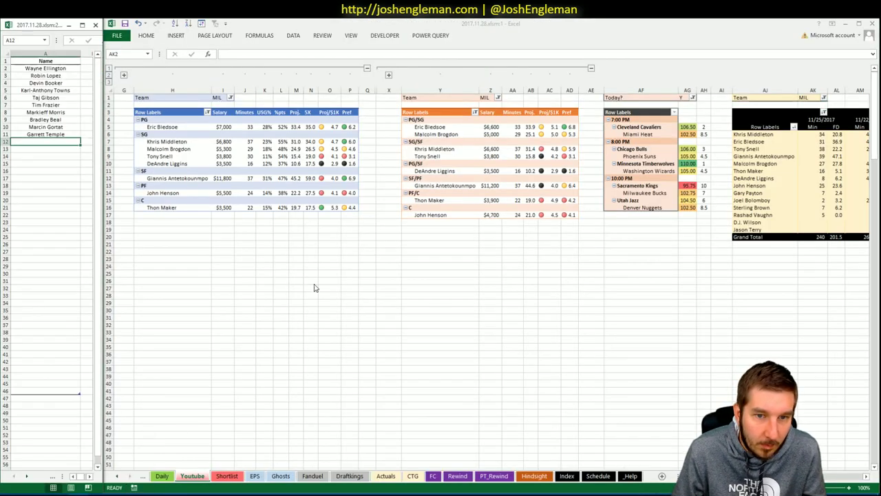
click(413, 476)
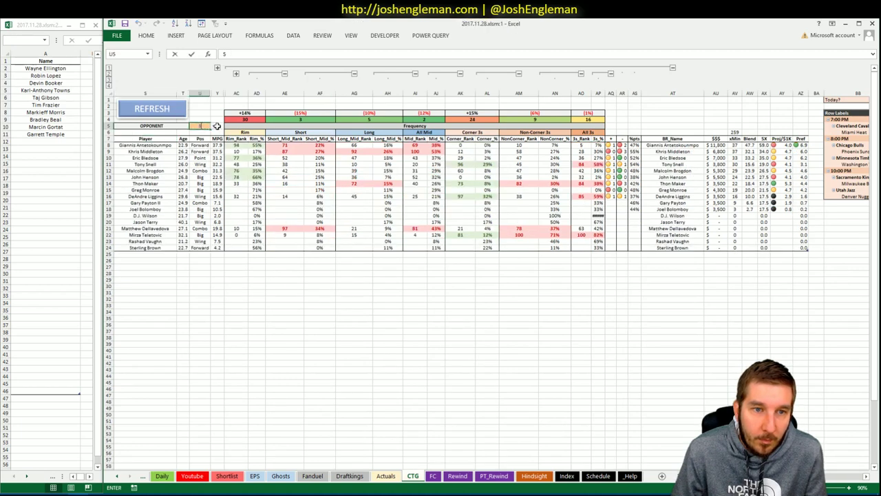
click(222, 363)
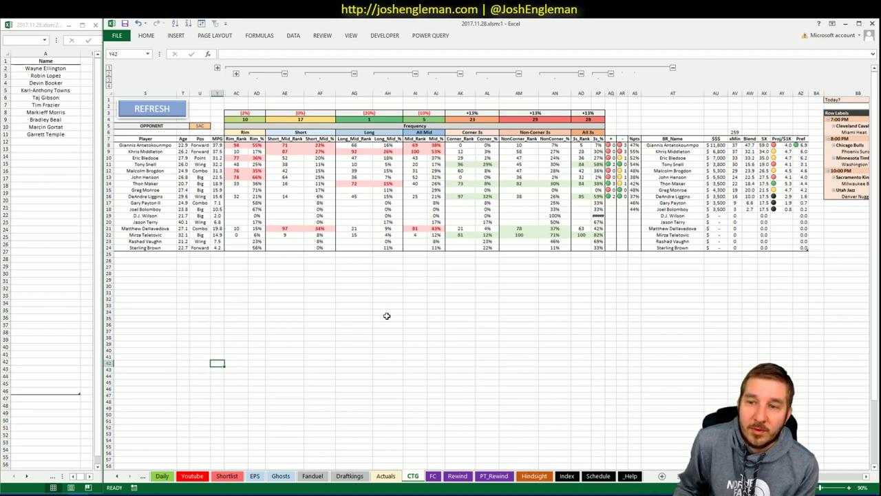
- Fill the first Pref cell down the player table and slightly widen the 3s_% column
click(802, 145)
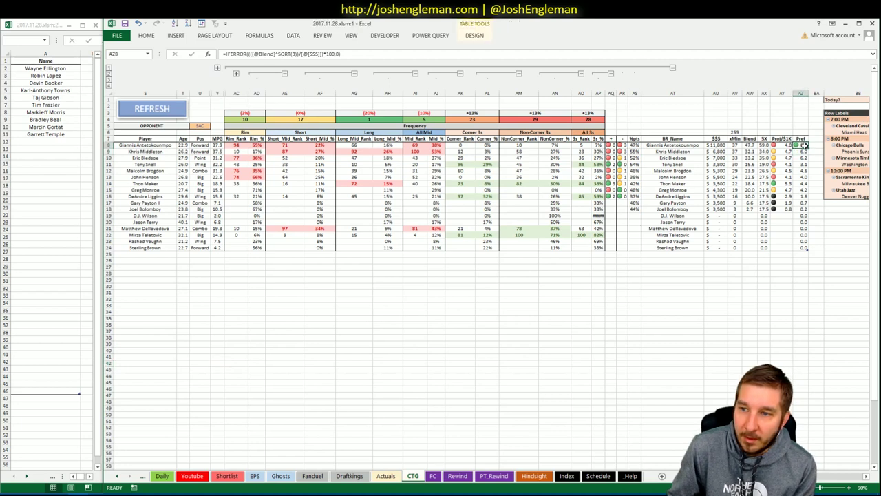
double_click(811, 148)
drag(606, 93, 608, 93)
click(583, 298)
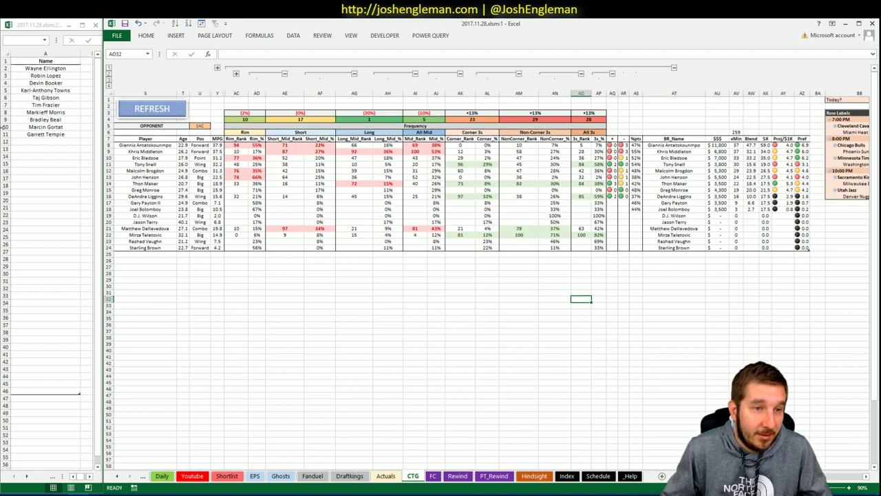
- Add Giannis Antetokounmpo to the Name list below Garrett Temple
click(55, 142)
text(Giannis)
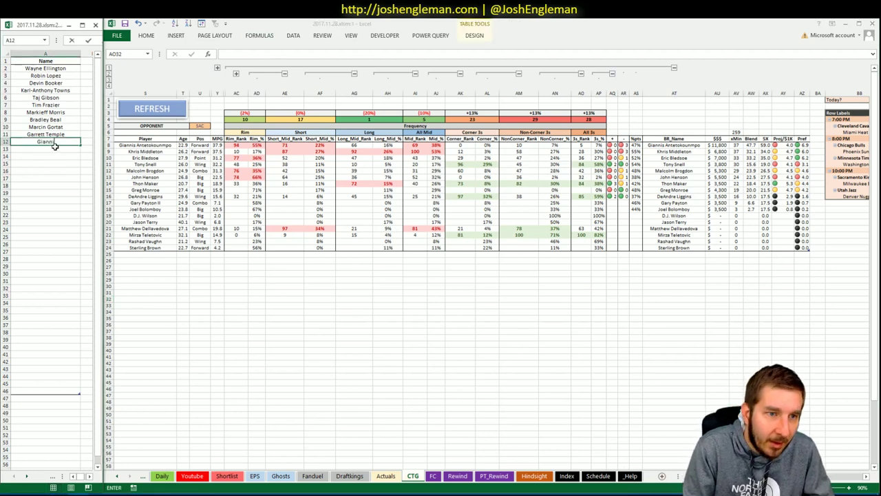
text( Ante)
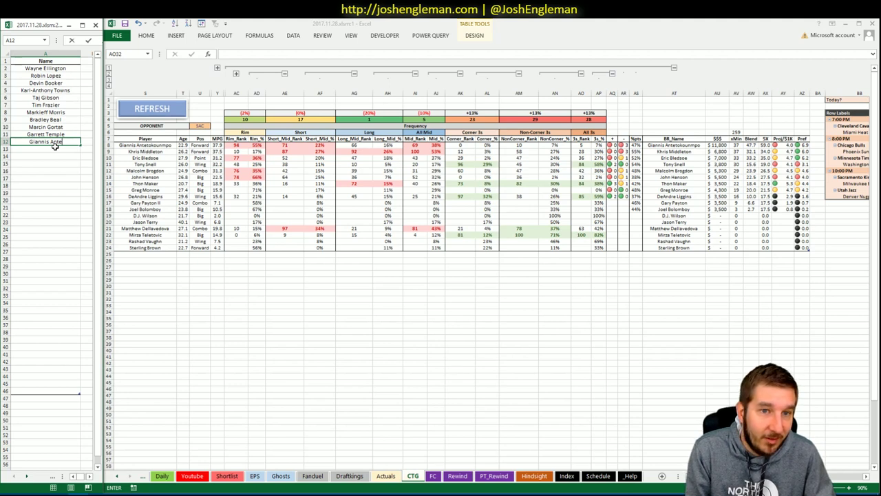
text(to)
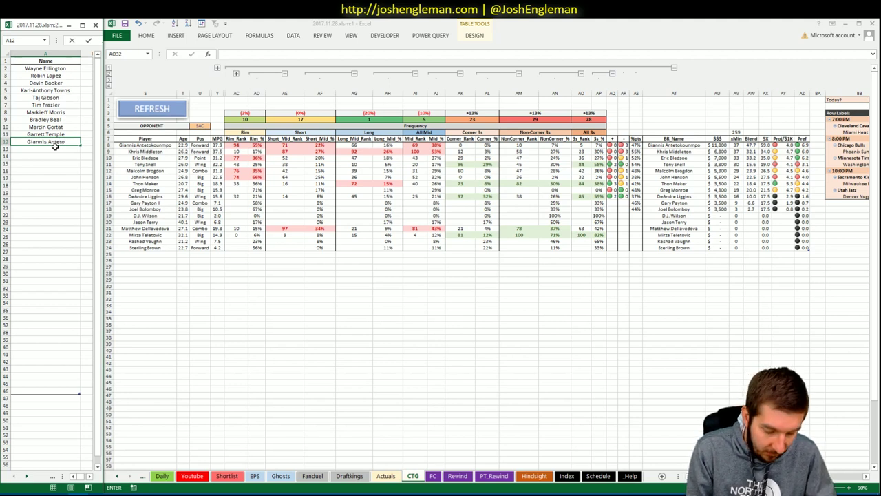
text(koun)
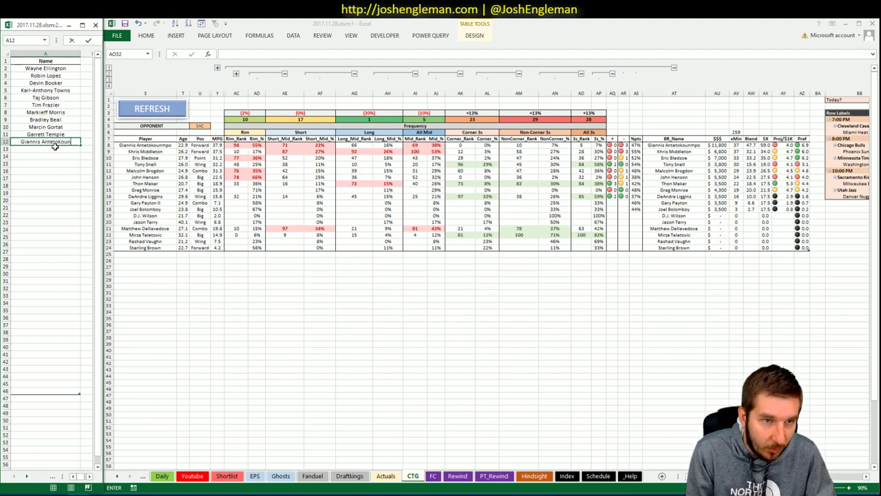
text(mpo)
key(Return)
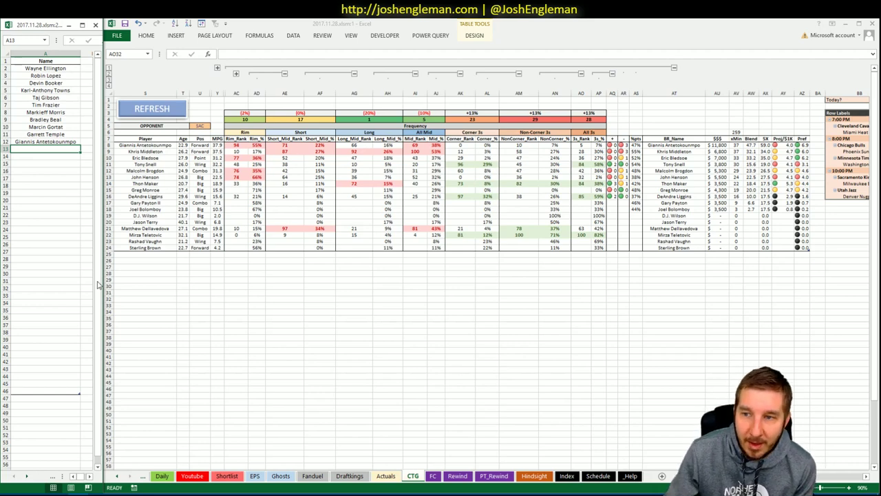
- Review Milwaukee's game log on the Youtube sheet and add Tony Snell to the Name list below Giannis Antetokounmpo
click(192, 477)
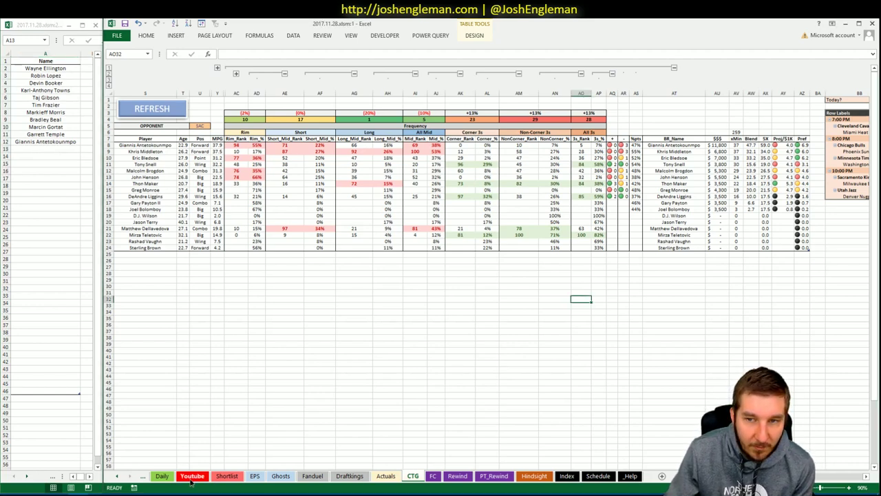
scroll(482, 276, right, 6)
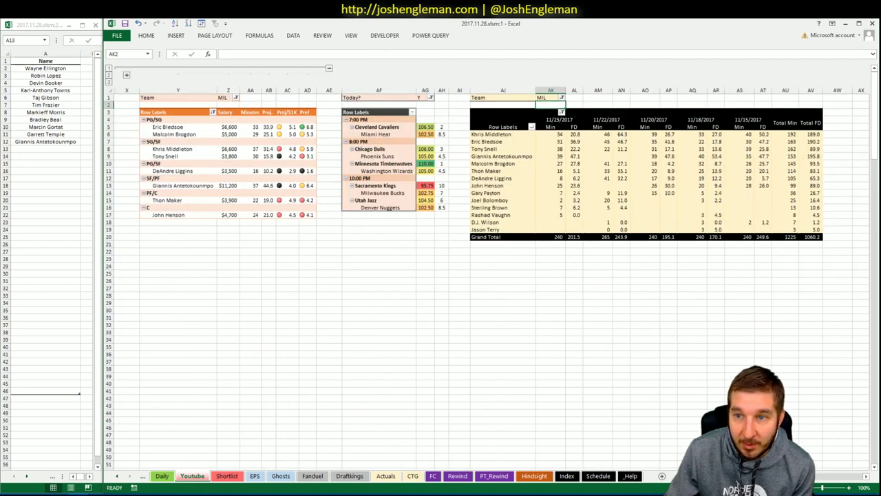
click(62, 149)
text(Tony Snell)
key(Return)
- Switch to FantasyCruncher in the browser, filter the FanDuel players to PG, and review Eric Bledsoe's game log
click(412, 476)
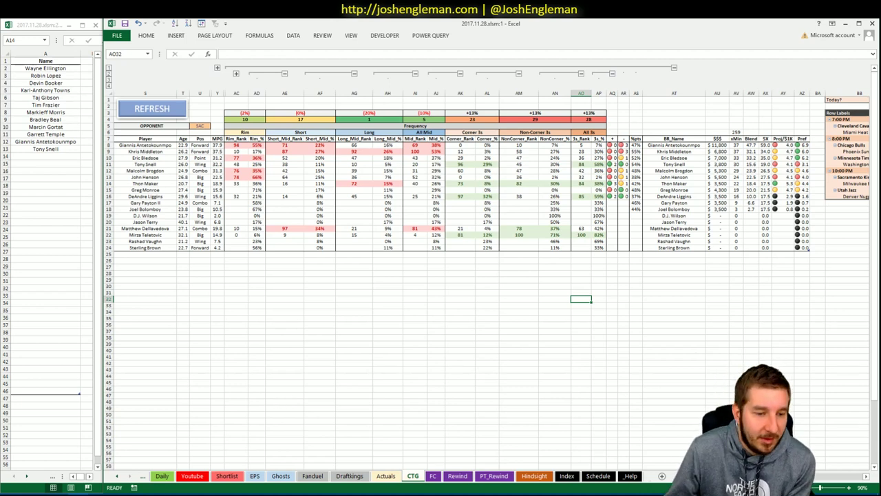
click(35, 493)
click(220, 23)
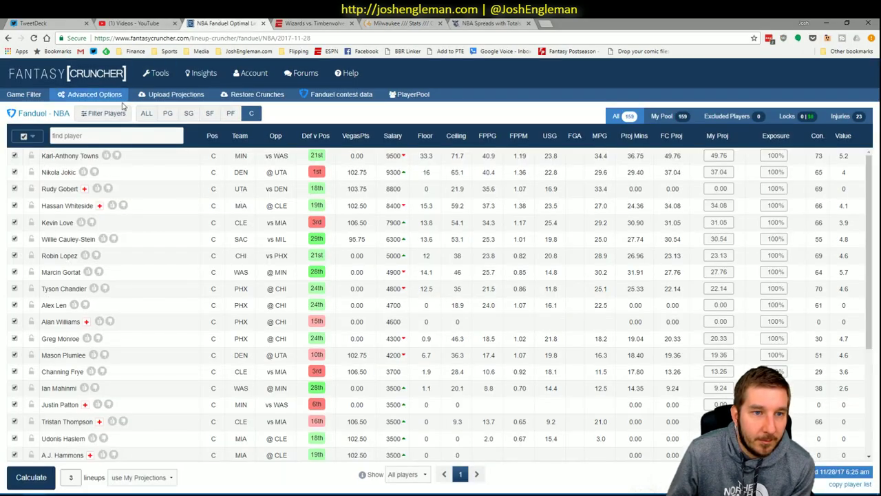
click(170, 113)
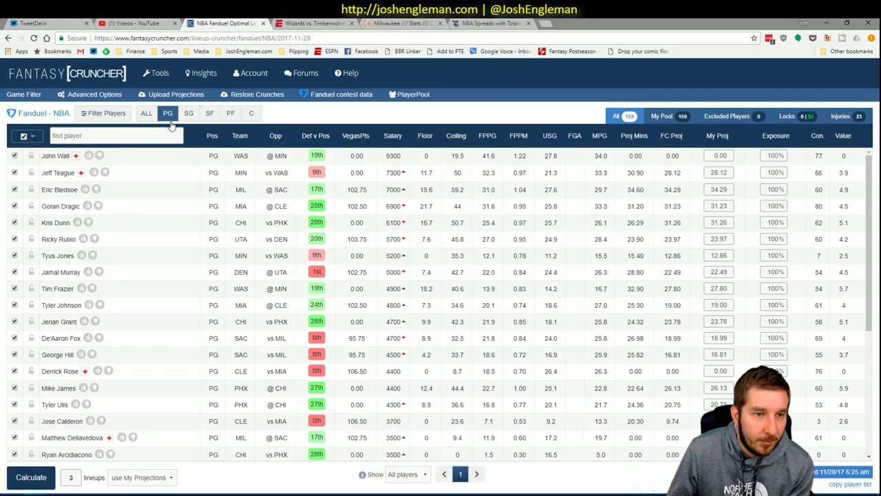
click(63, 191)
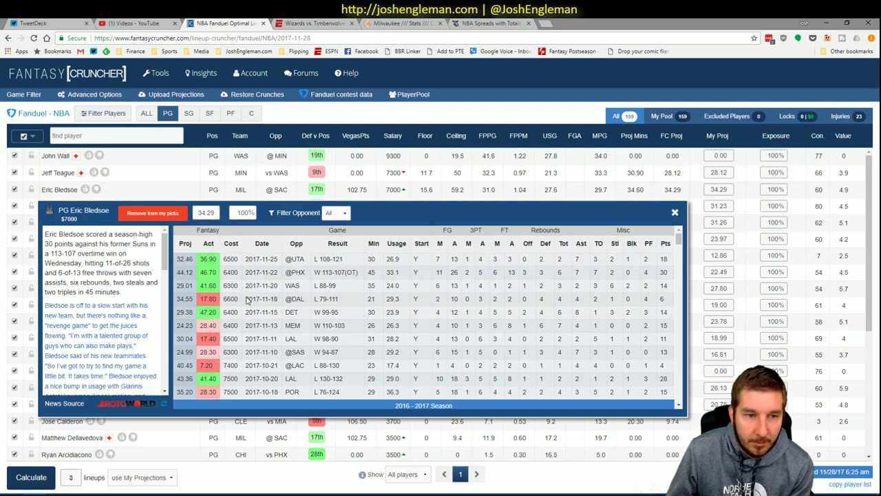
click(675, 212)
- Return to the Excel workbook and review Milwaukee's projections and game log on the Youtube sheet
mouse_move(78, 494)
click(51, 454)
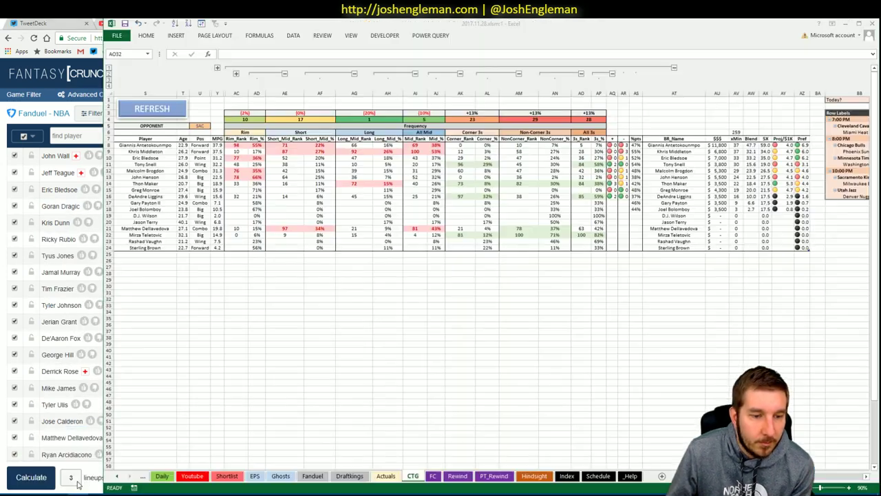
click(192, 476)
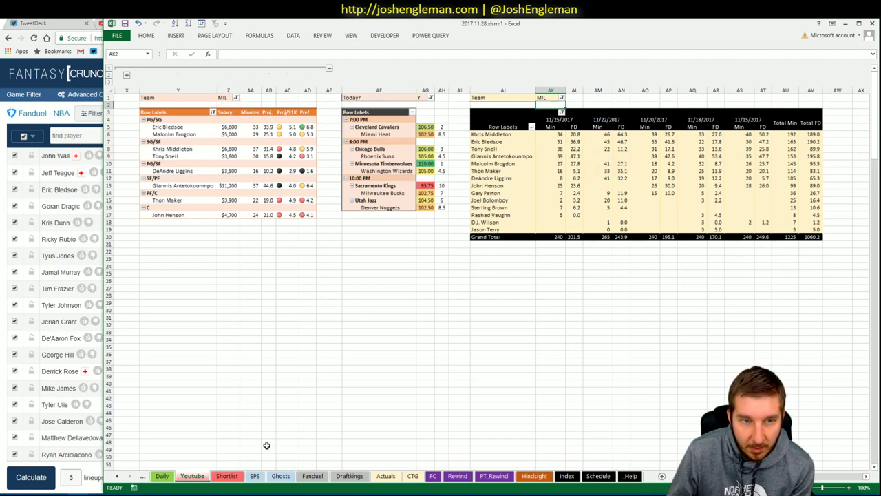
- Review Eric Bledsoe's shooting-frequency row on the CTG sheet and add Eric Bledsoe to the Name list below Tony Snell
click(413, 475)
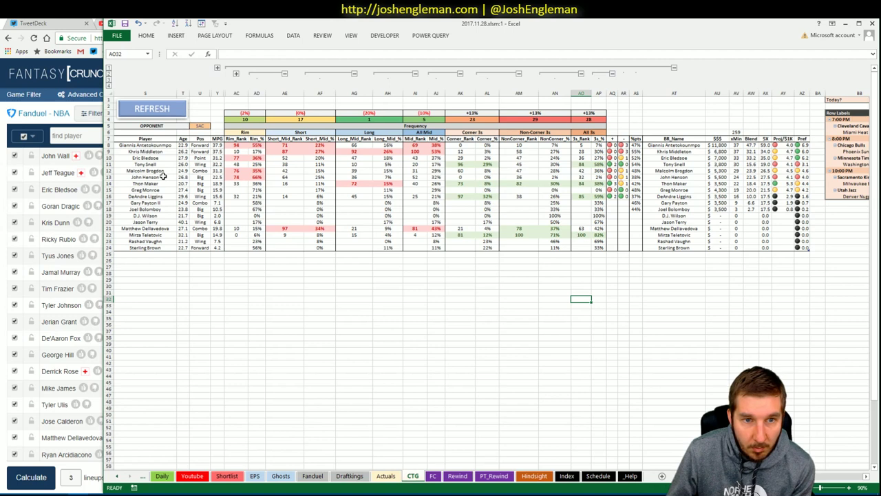
drag(156, 158, 598, 158)
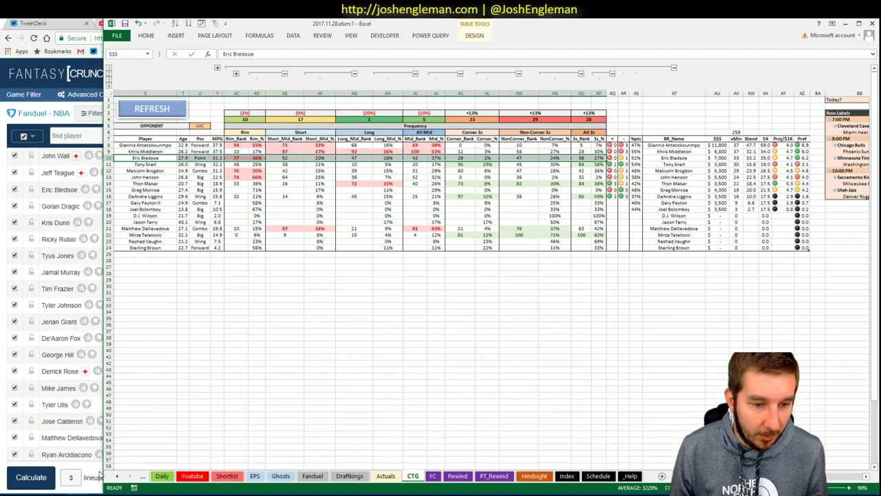
click(83, 489)
click(49, 156)
text(Eric Bledsoe)
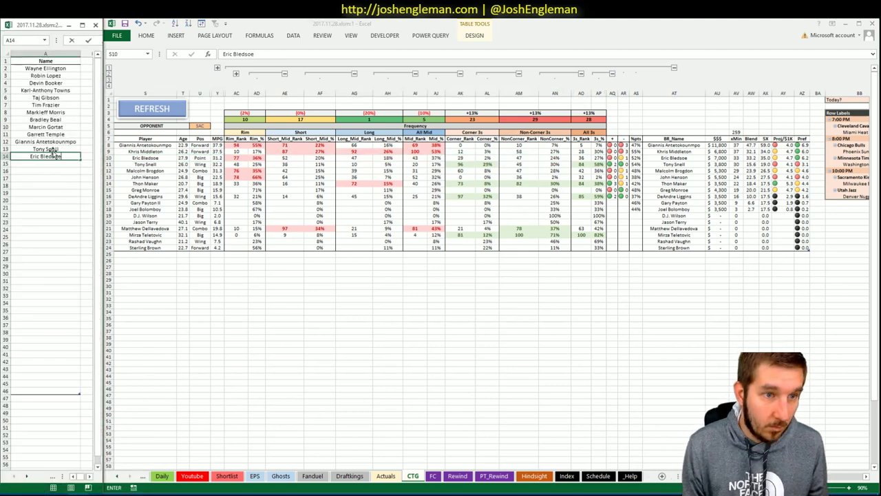
key(Return)
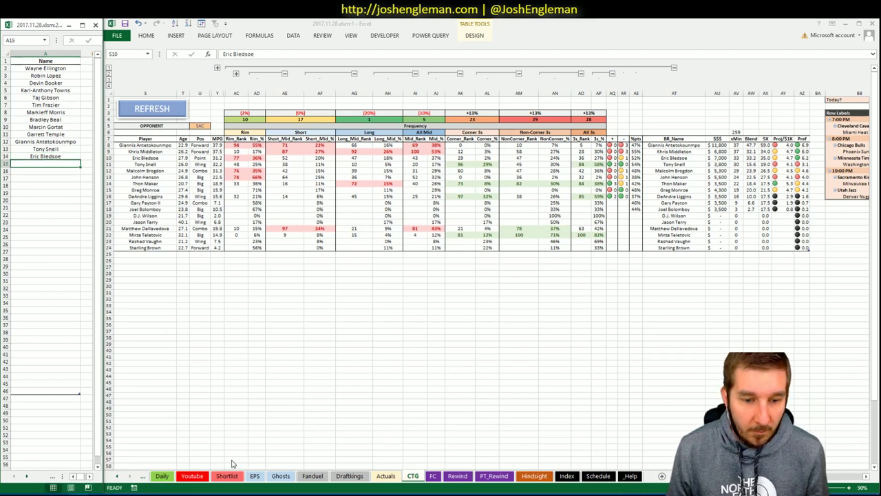
- Filter both projection tables on the Youtube sheet to team UTA
click(193, 475)
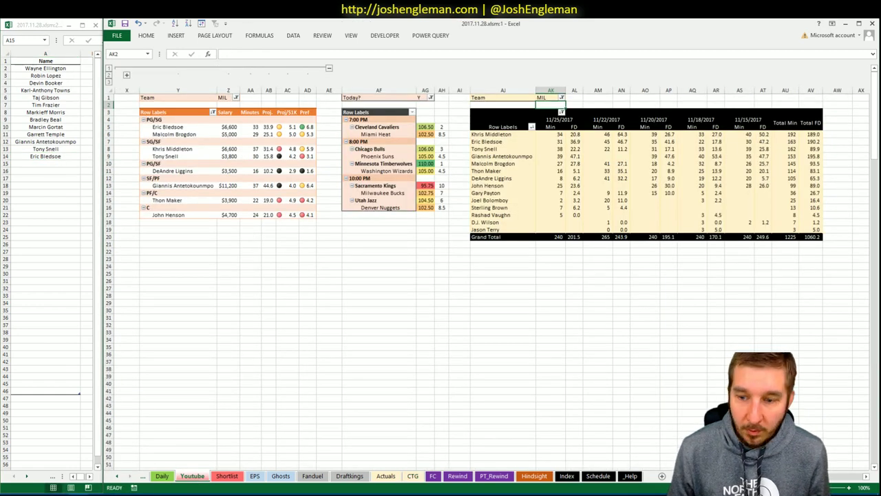
scroll(441, 275, left, 5)
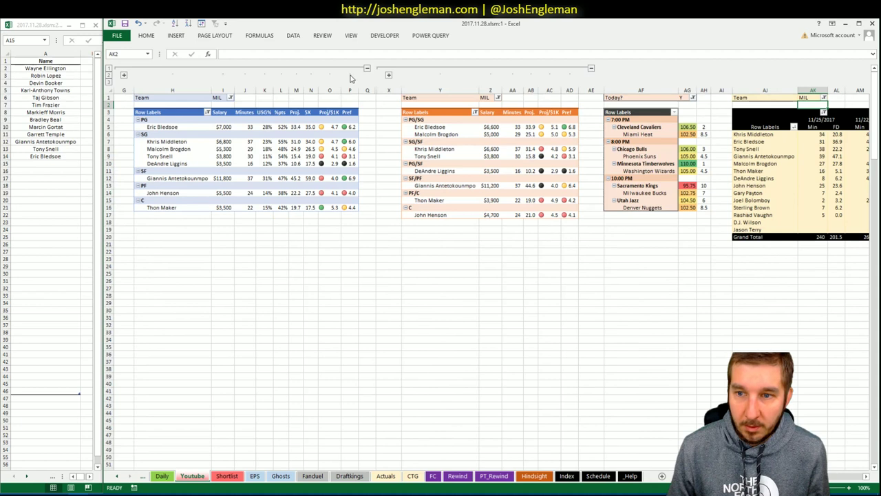
click(217, 97)
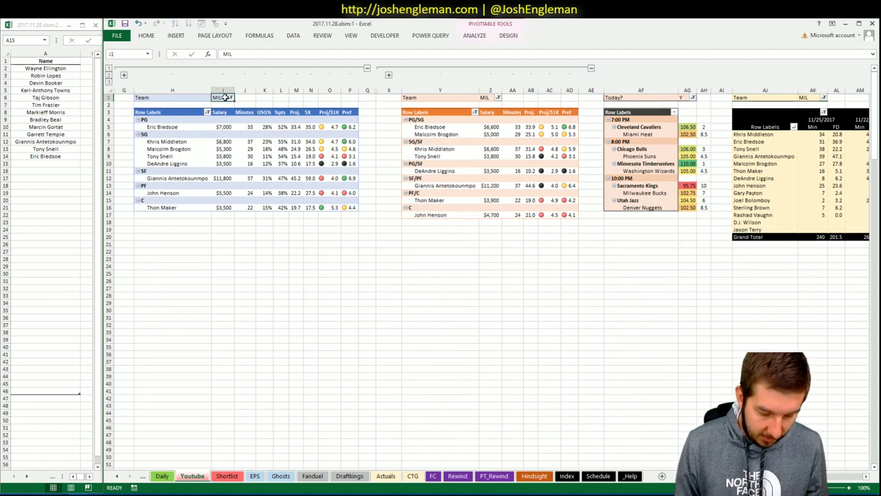
text(UTA)
key(Return)
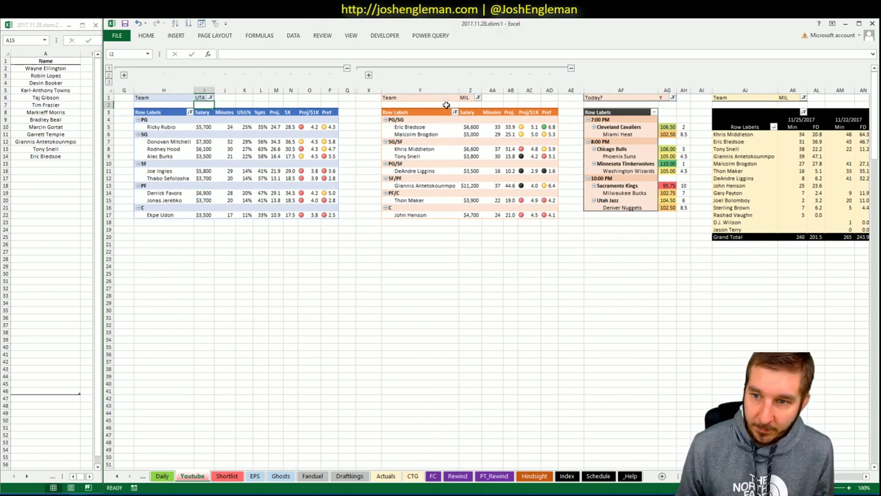
click(465, 99)
key(alt+Down)
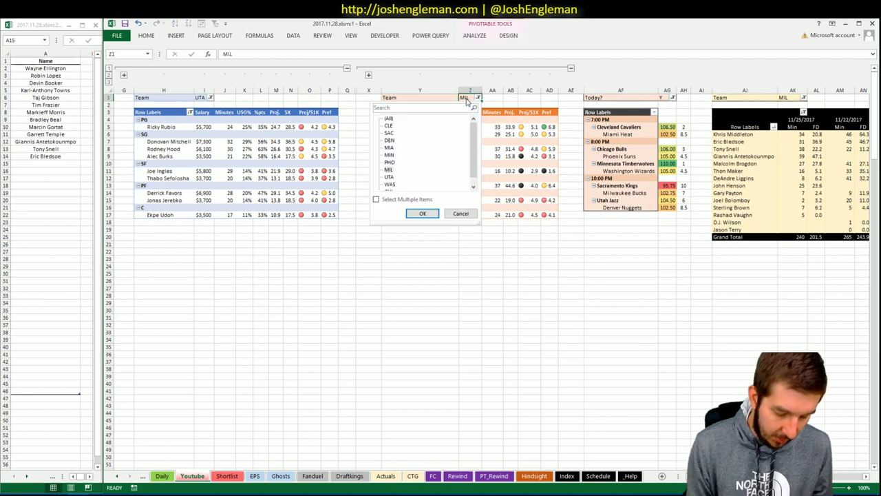
key(Escape)
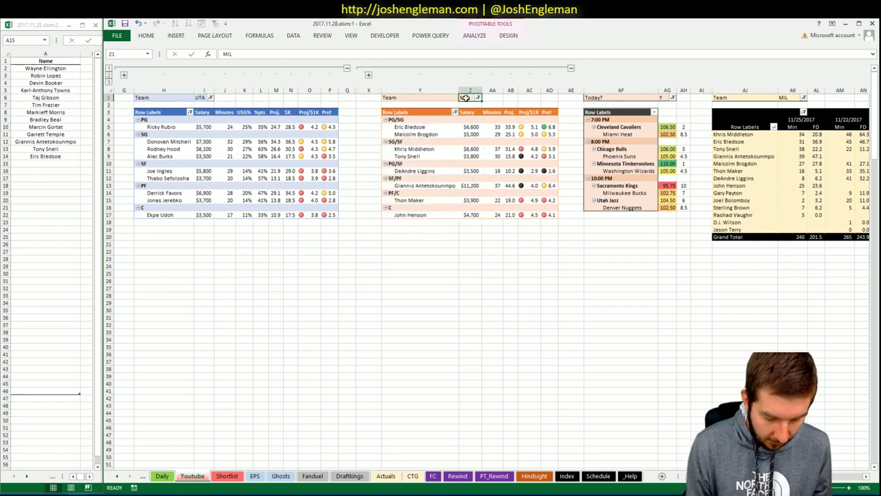
text(UTA)
key(Return)
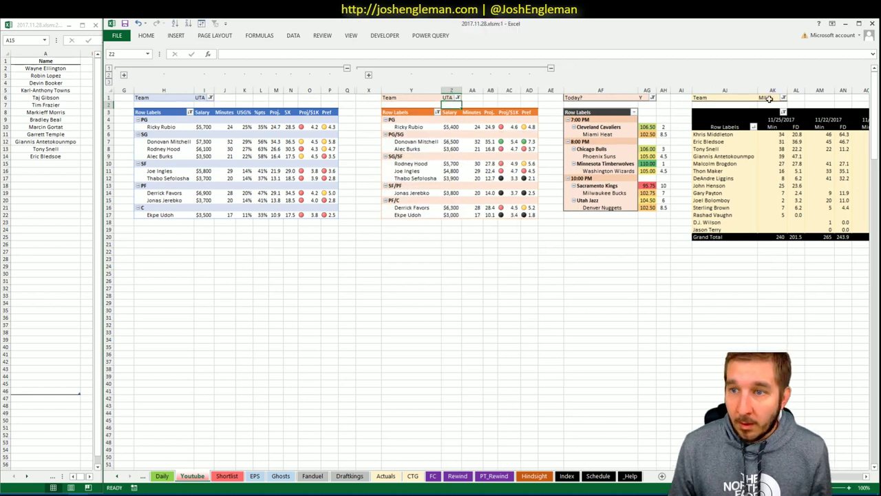
- Filter the game log table to team UTA and review Utah's recent games and projections
click(769, 98)
text(UTA)
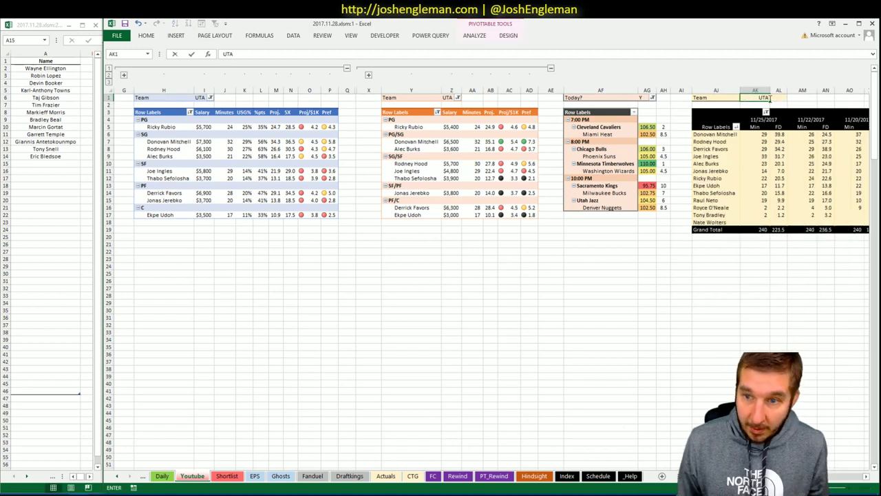
key(Return)
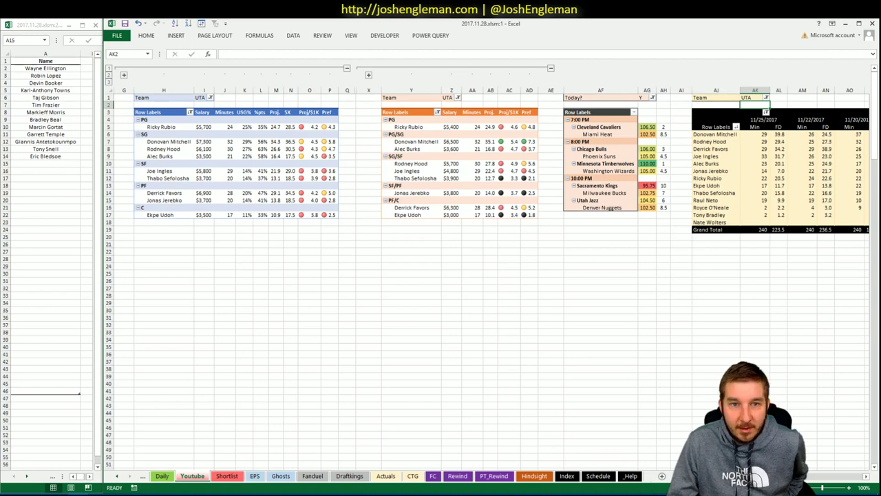
scroll(482, 276, right, 5)
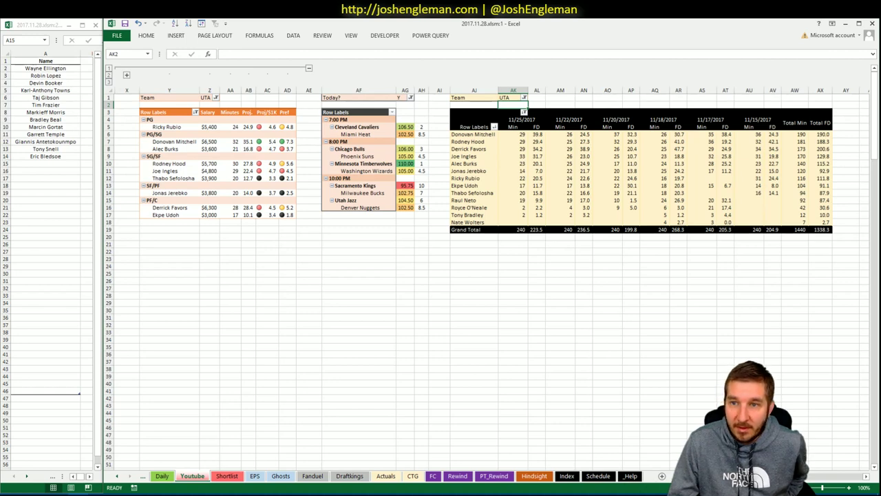
scroll(574, 438, left, 5)
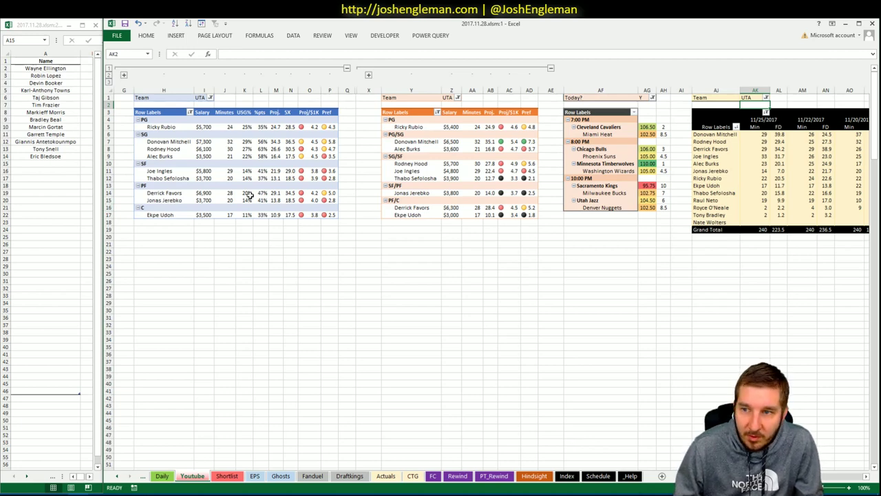
click(147, 383)
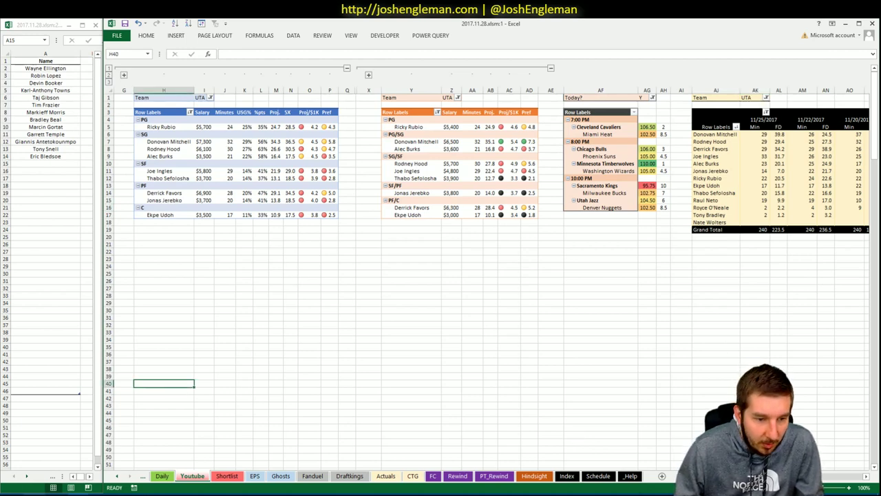
- Switch to Cleaning the Glass in the browser, open the Utah Jazz page, and copy the players' Shooting: Frequency rows
click(34, 492)
click(428, 23)
click(234, 89)
text(Utah Jazz)
key(Return)
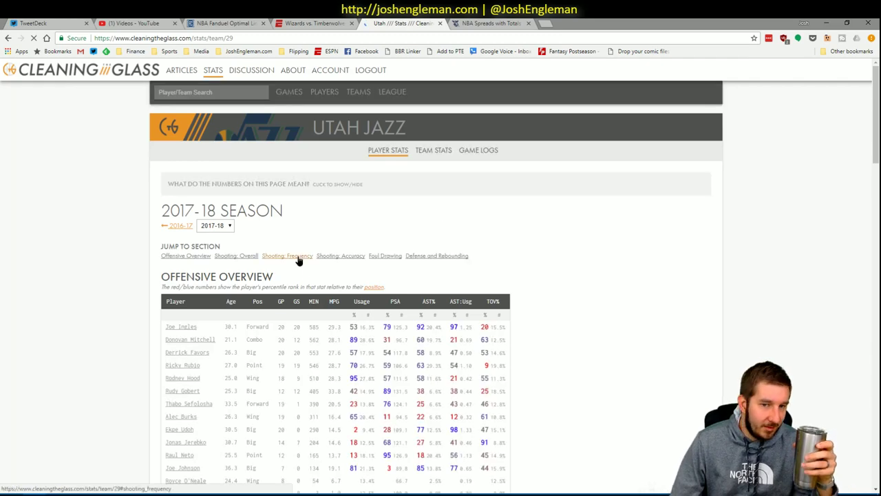
click(298, 255)
drag(610, 374, 167, 217)
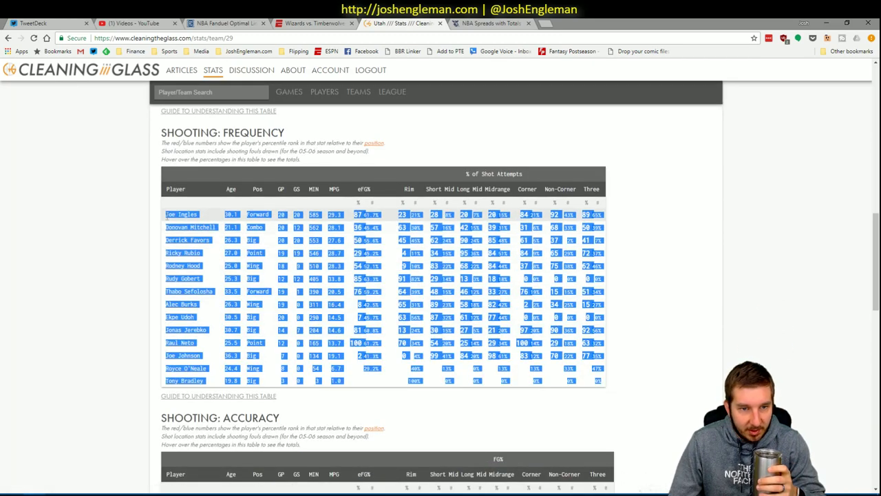
right_click(229, 217)
click(252, 223)
- Return to the Excel workbook, load the Utah data on the CTG sheet with DEN as opponent, and fill the Pref column down
click(79, 493)
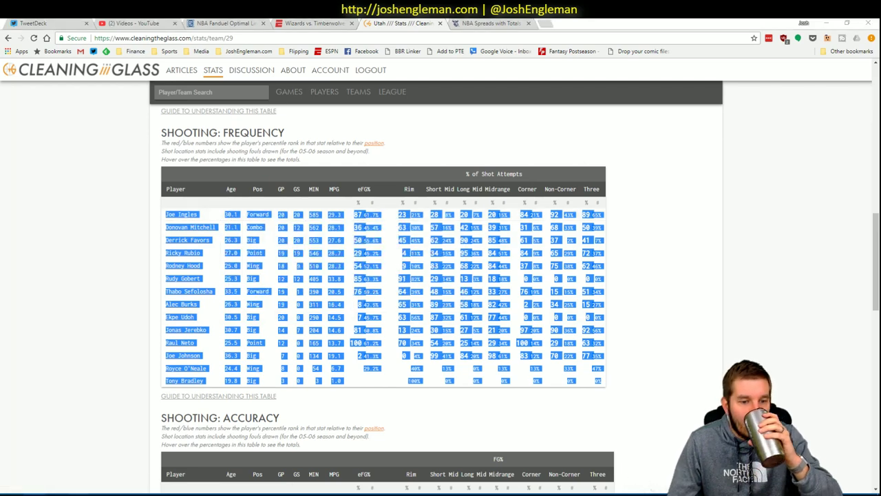
click(81, 477)
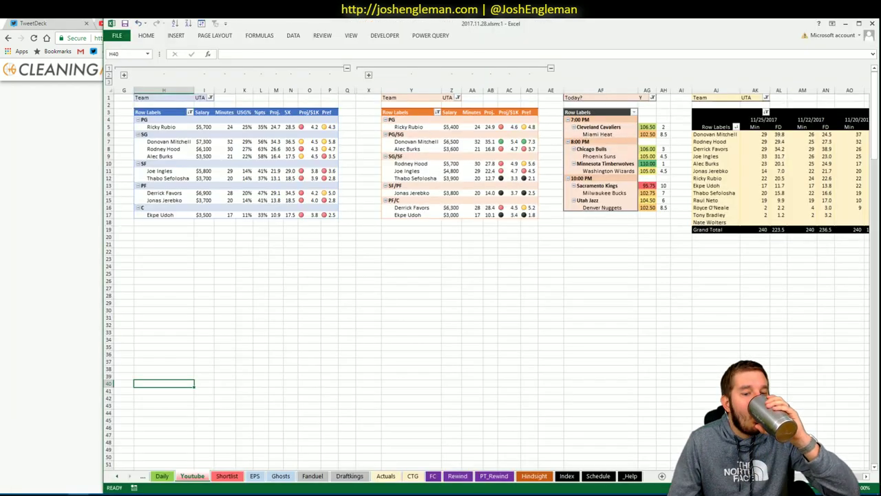
click(414, 476)
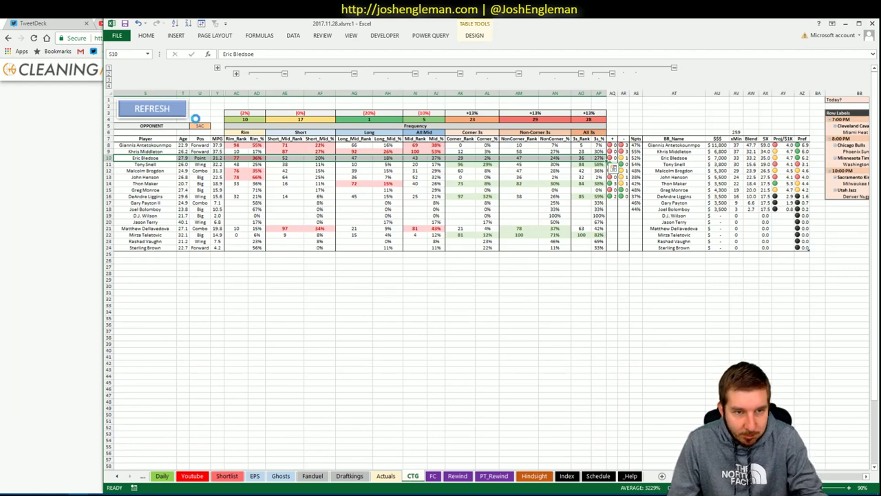
click(200, 125)
key(ctrl+v)
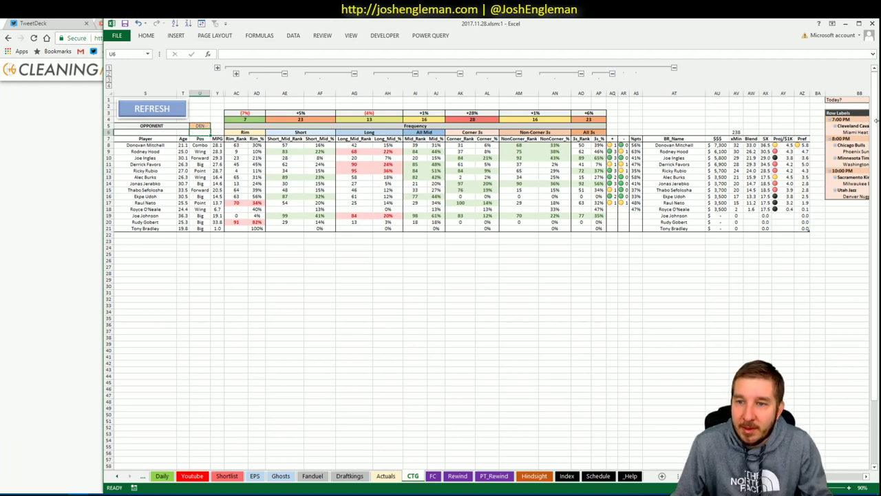
drag(803, 145, 803, 228)
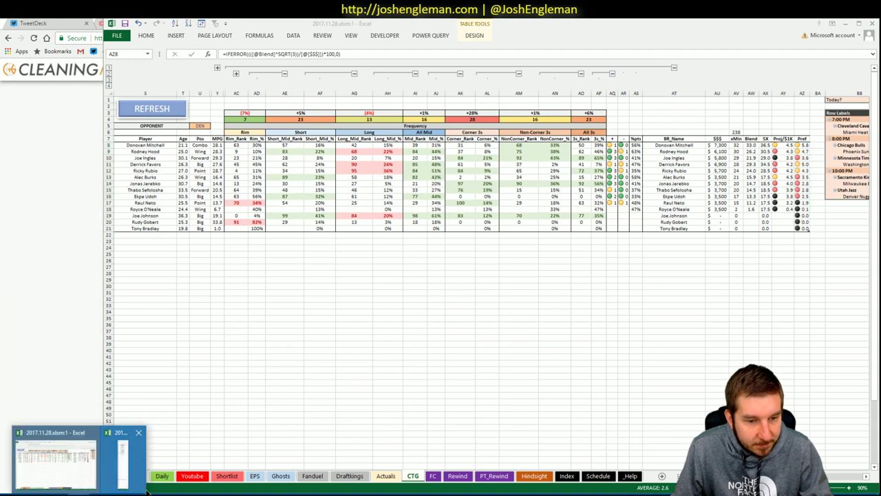
- Add Donovan Mitchell and Joe Ingles to the Name list below Eric Bledsoe
click(69, 482)
text(Donov)
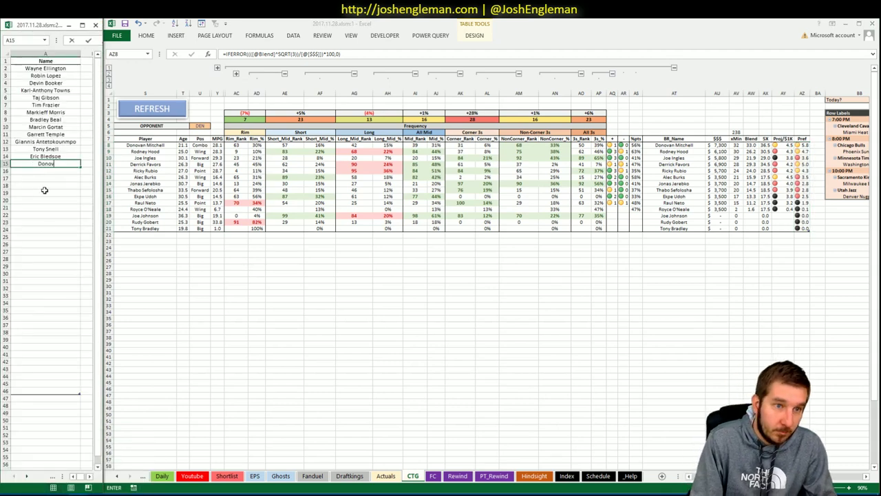
text(an Mitchell)
key(Return)
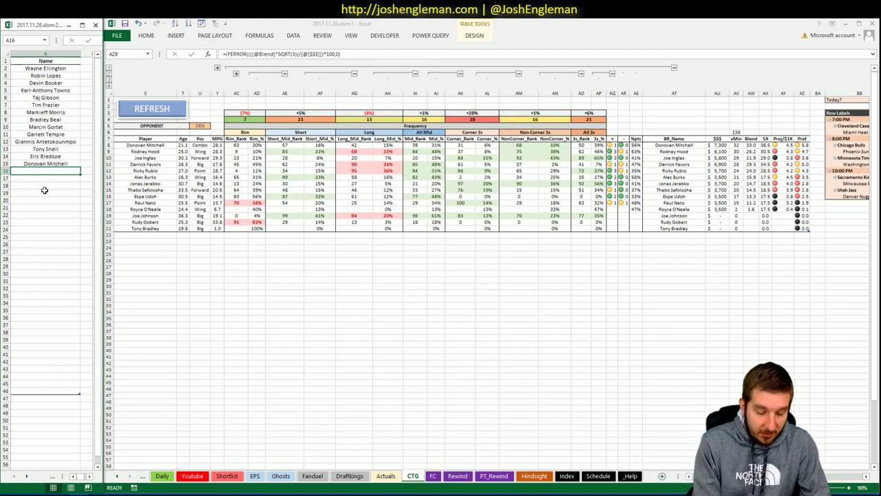
text(Joe I)
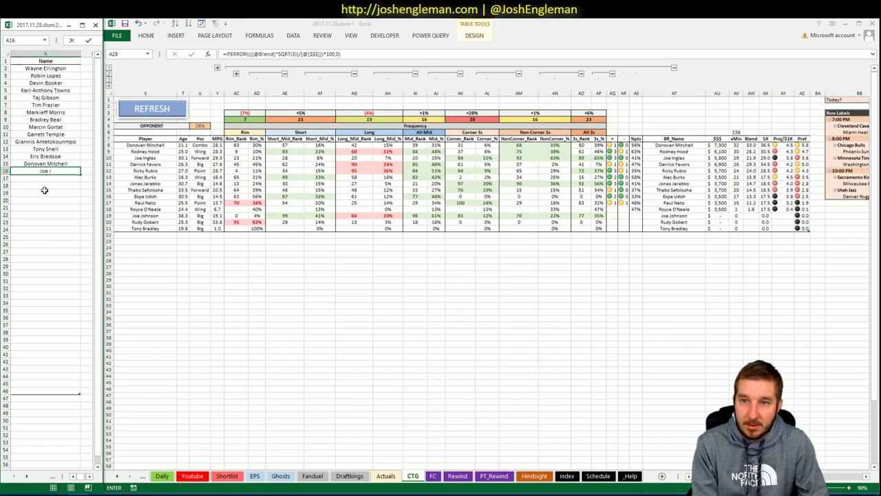
text(ngles)
key(Return)
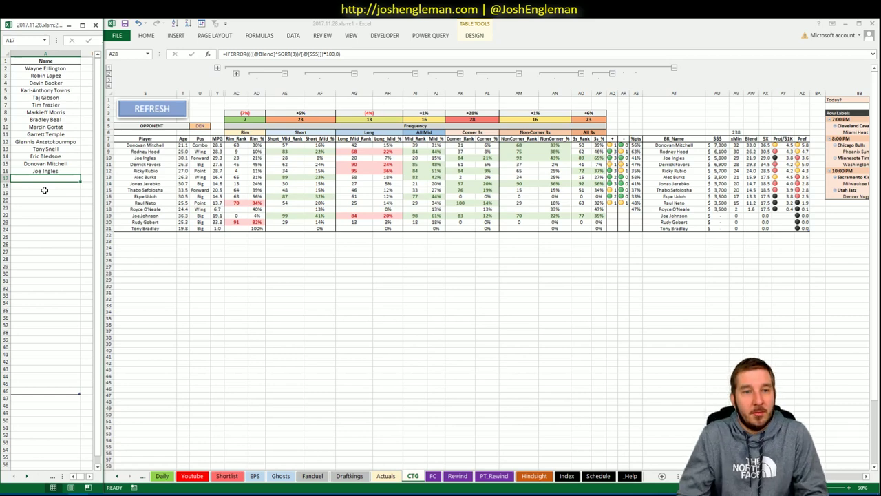
- Filter both projection tables on the Youtube sheet to team DEN
click(192, 476)
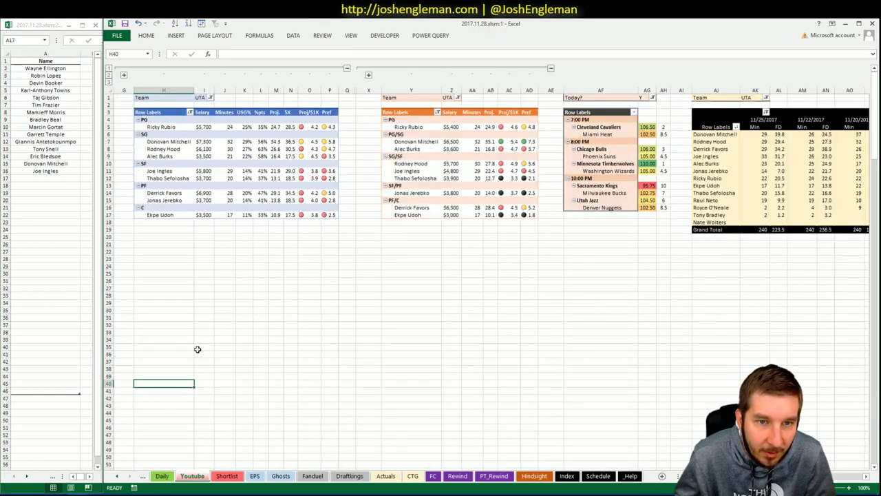
click(200, 98)
text(DE)
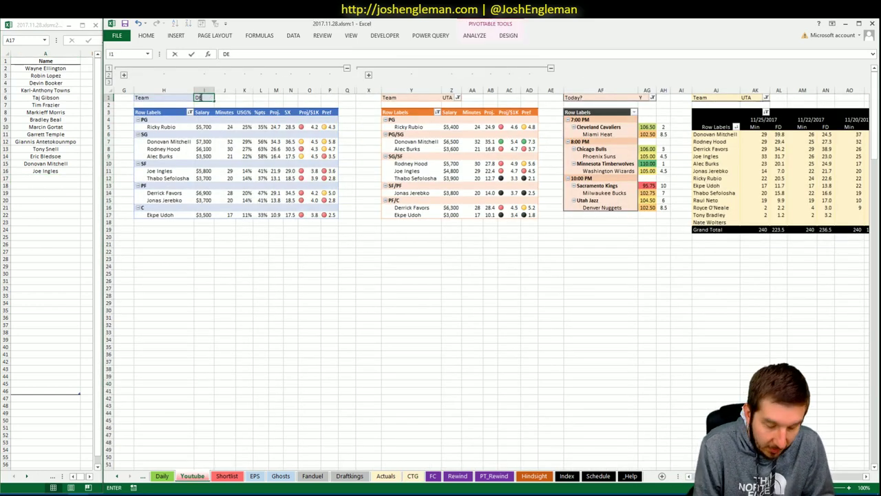
text(N)
key(Return)
click(441, 102)
click(452, 97)
text(DEN)
key(Return)
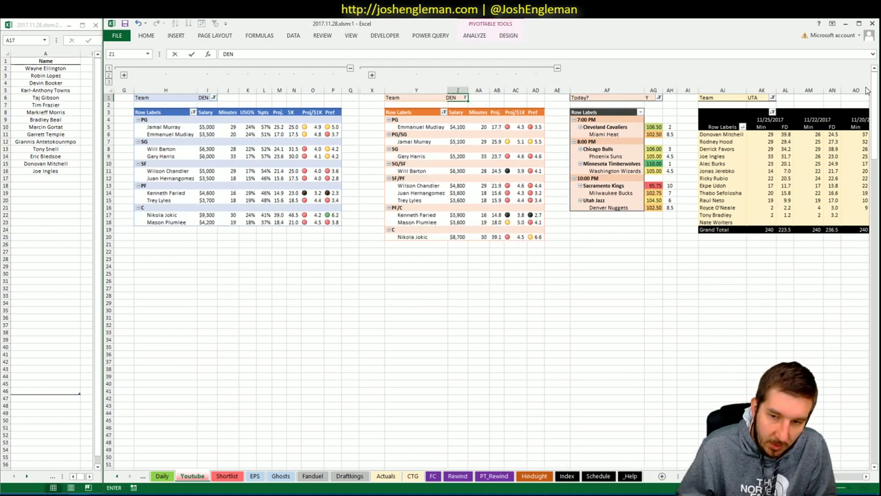
- Filter the game log table to team DEN and review Denver's projections
click(764, 99)
text(DEN)
key(Return)
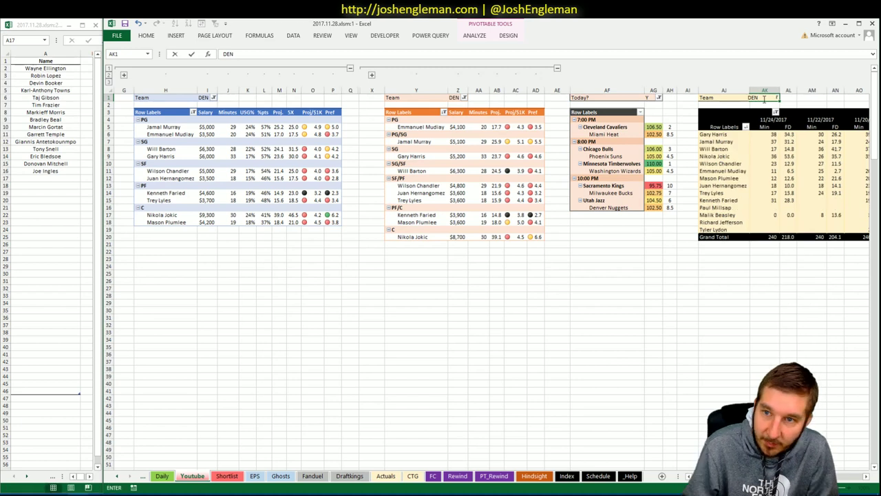
key(Return)
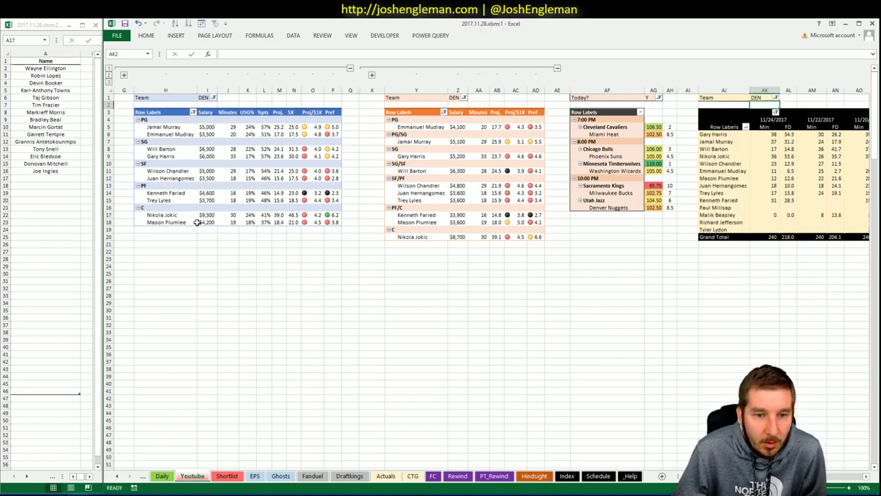
- Switch to Cleaning the Glass in the browser, reopen the Utah Jazz shooting frequency table and select its player rows
key(alt+Tab)
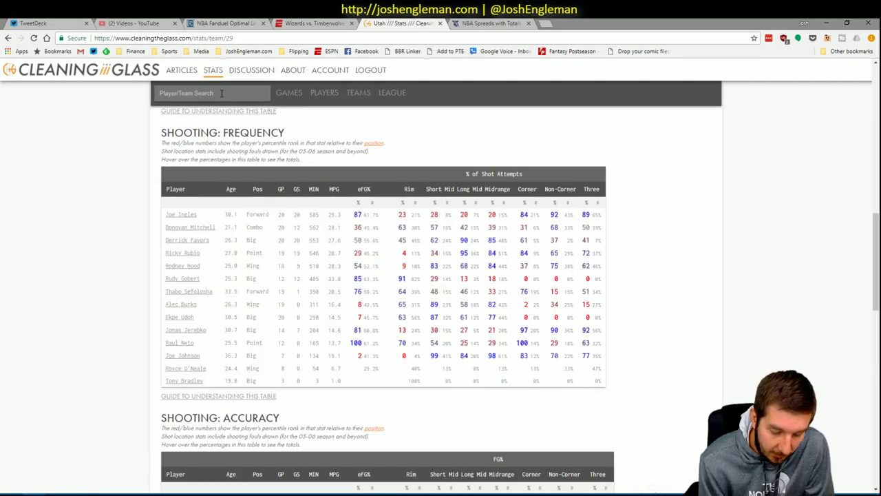
click(222, 94)
text(Utah Jazz)
key(Return)
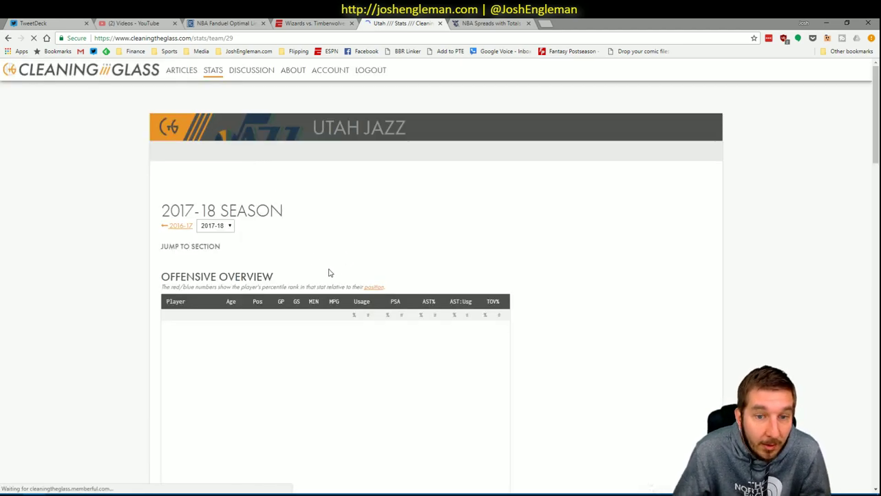
click(287, 254)
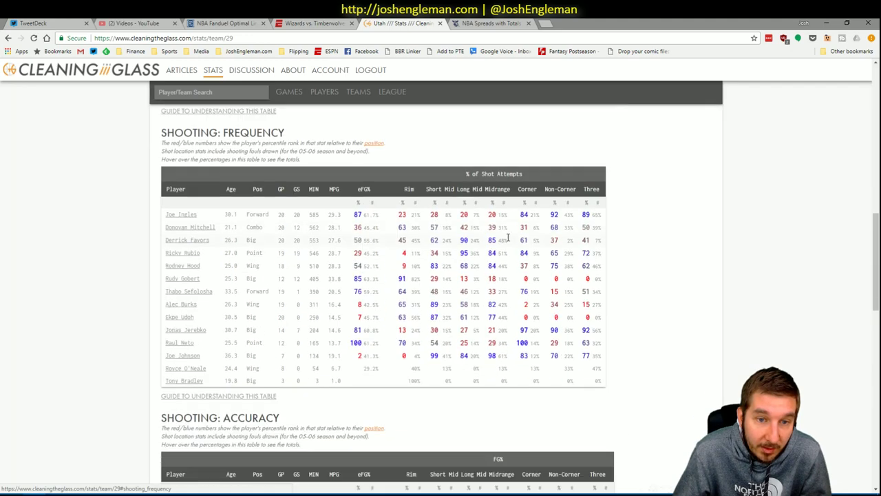
drag(603, 383, 168, 216)
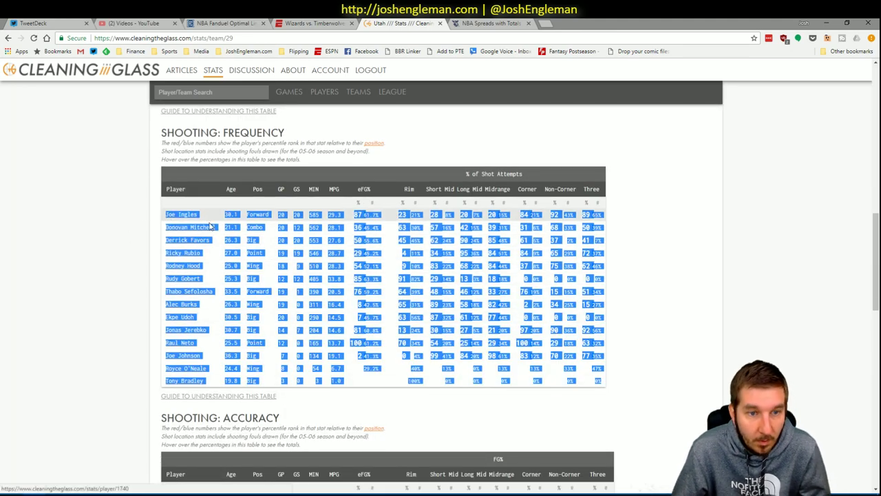
click(210, 299)
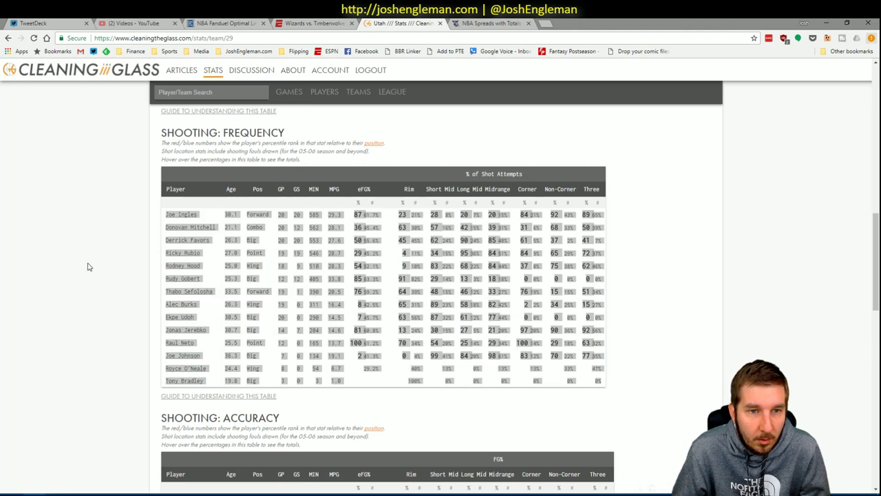
- Search Cleaning the Glass for Denver and select all player rows of its Shooting: Frequency table for copying
click(225, 89)
text(denver)
key(Return)
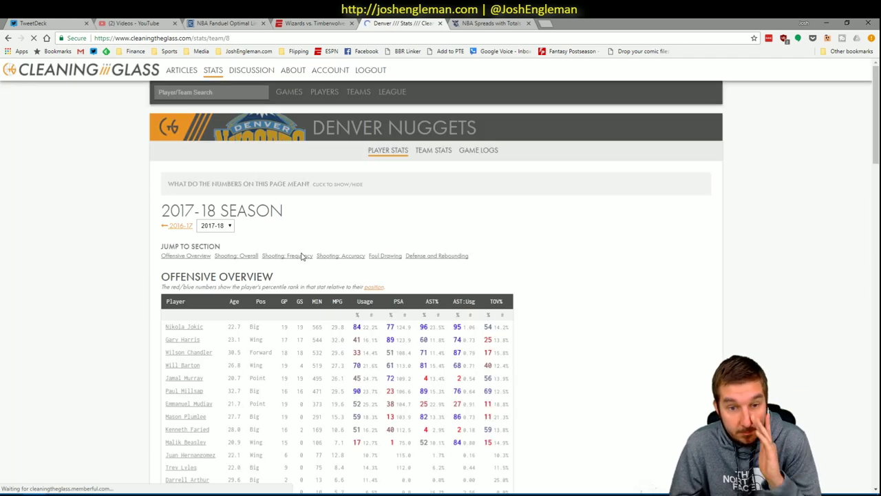
click(300, 256)
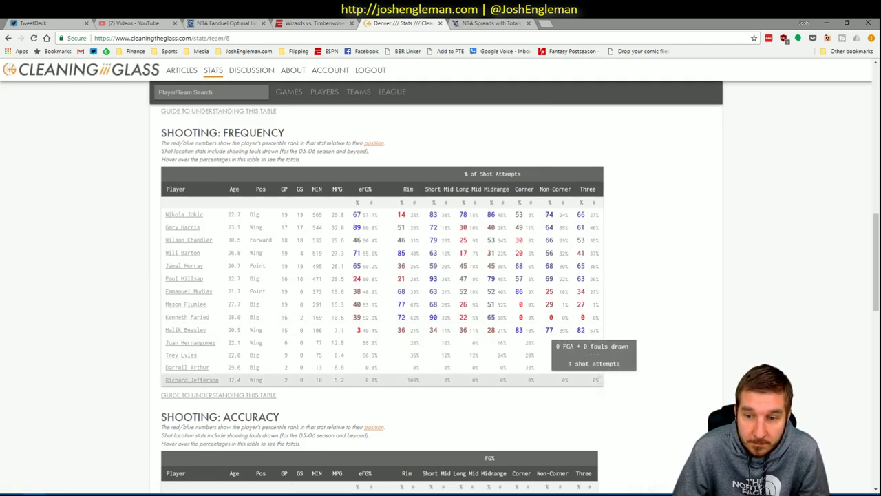
drag(585, 376, 168, 215)
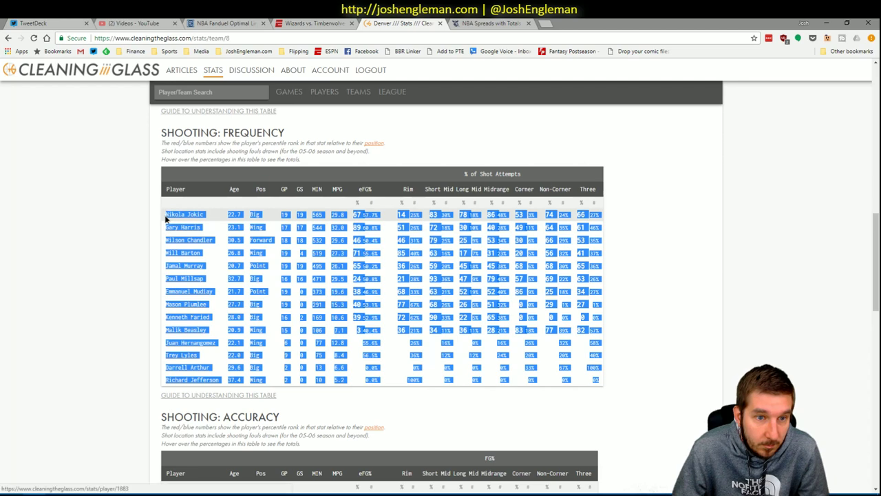
- Return to the Excel workbook, load the Denver data on the CTG sheet with UTA as opponent, and fill the Pref column down
key(alt+Tab)
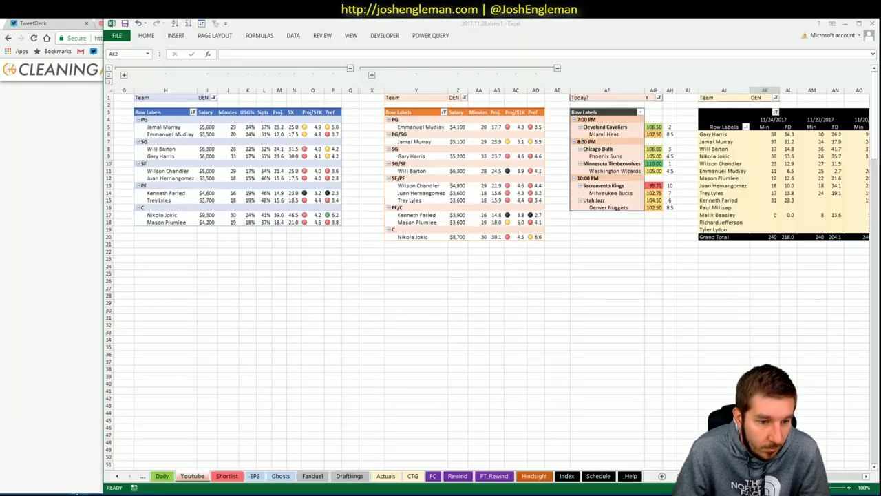
click(49, 472)
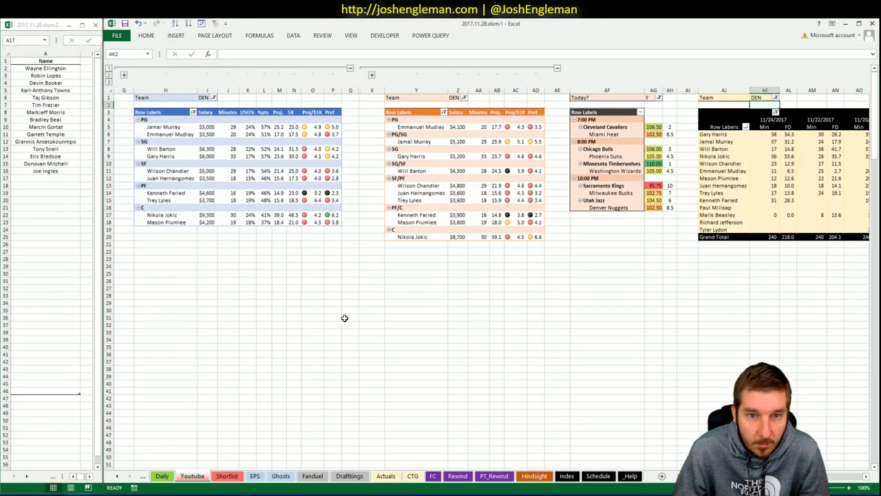
click(412, 476)
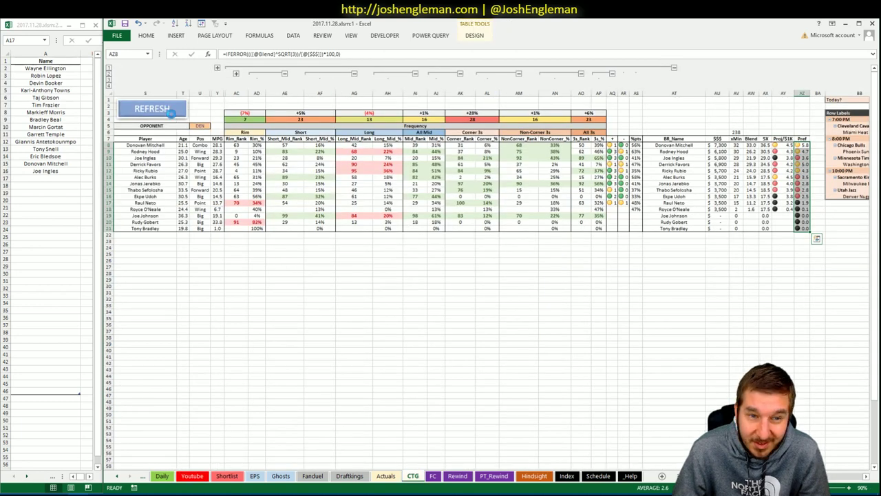
click(211, 126)
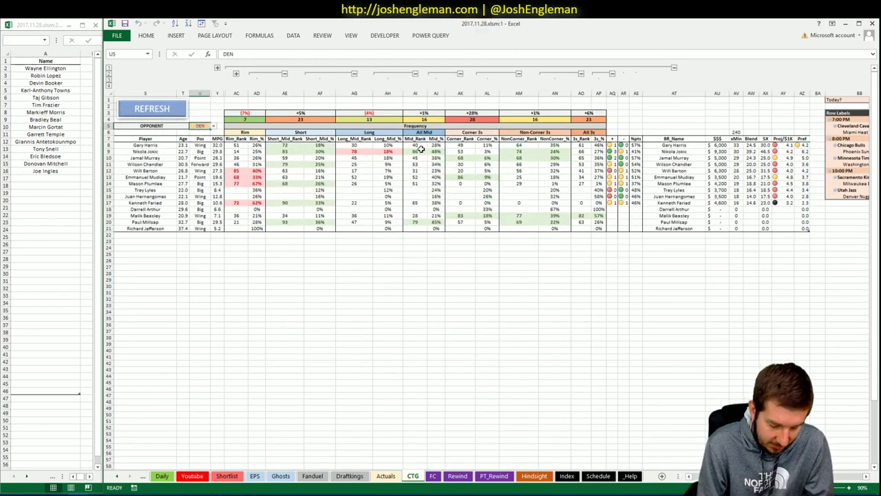
key(ctrl+z)
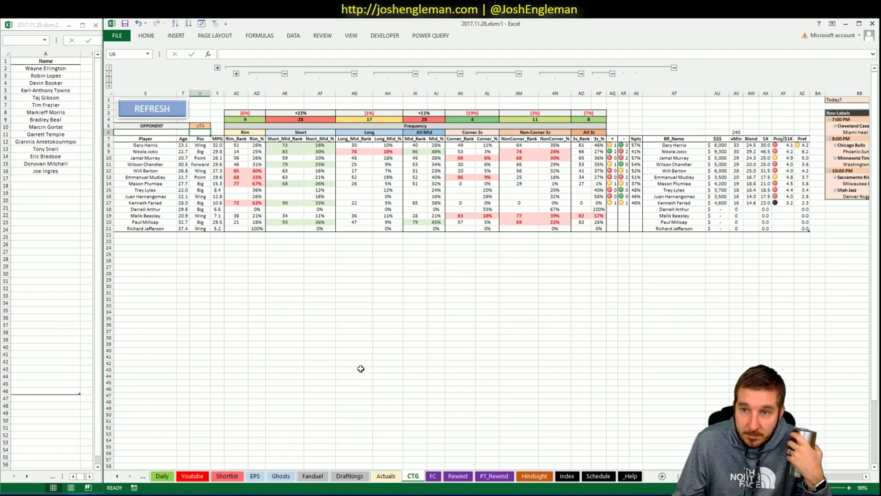
click(804, 146)
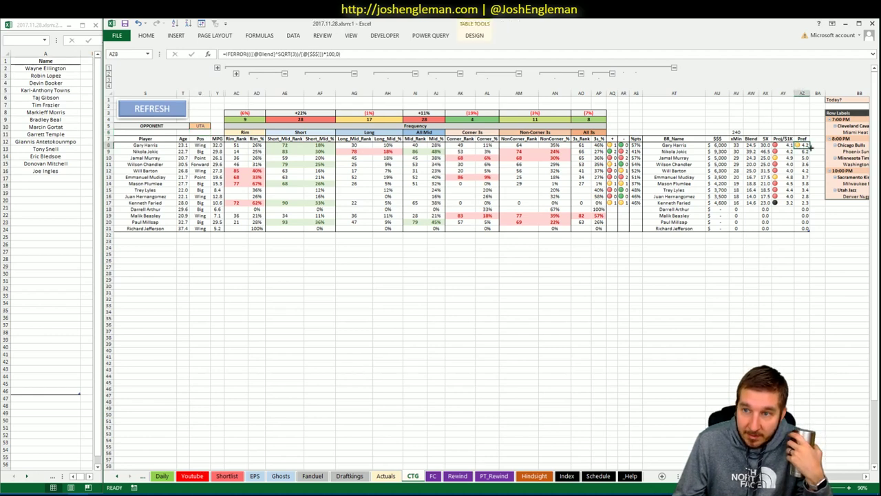
- Check Denver's projections on the Youtube sheet against the CTG data and add Nikola Jokic to the Name list below Joe Ingles
click(193, 476)
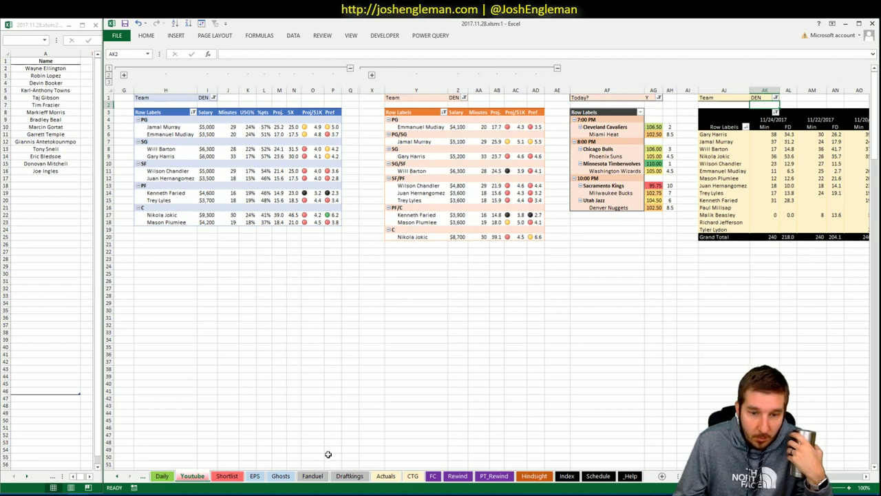
click(412, 476)
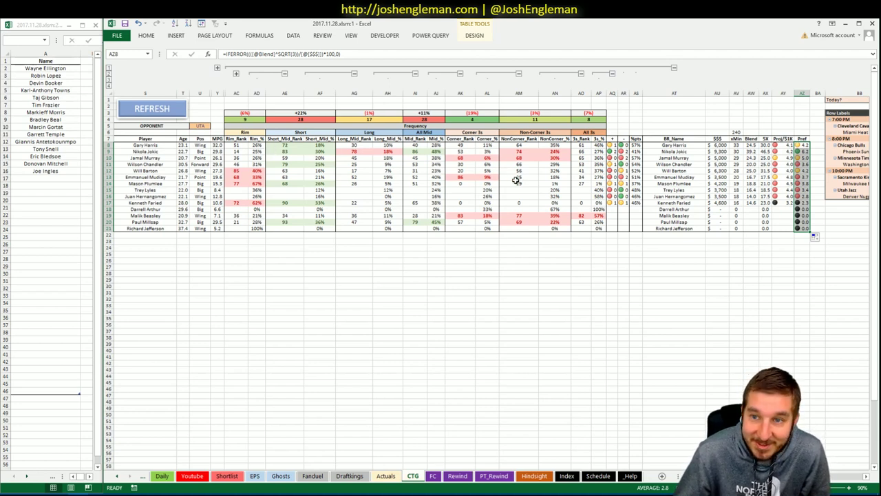
click(50, 179)
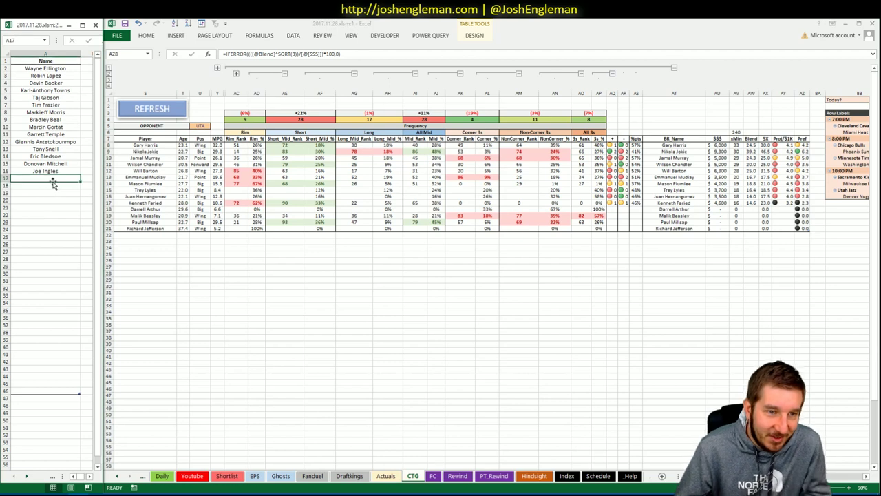
text(Nikola Jokic)
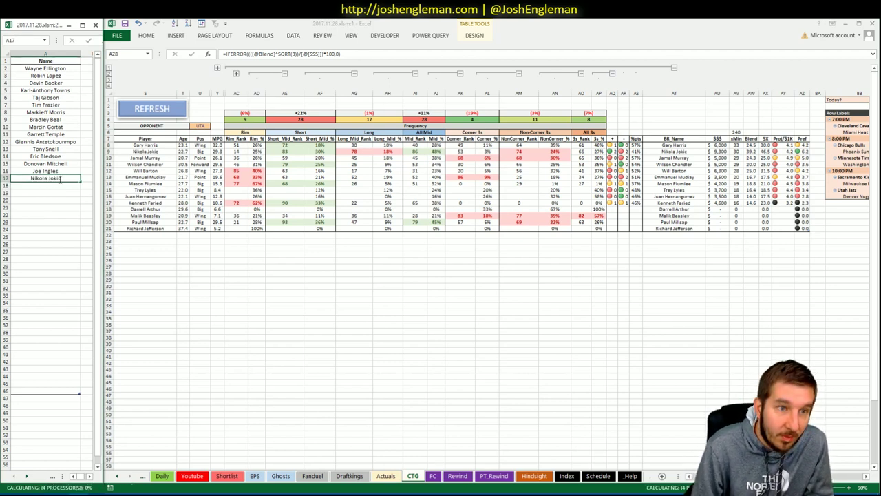
key(Return)
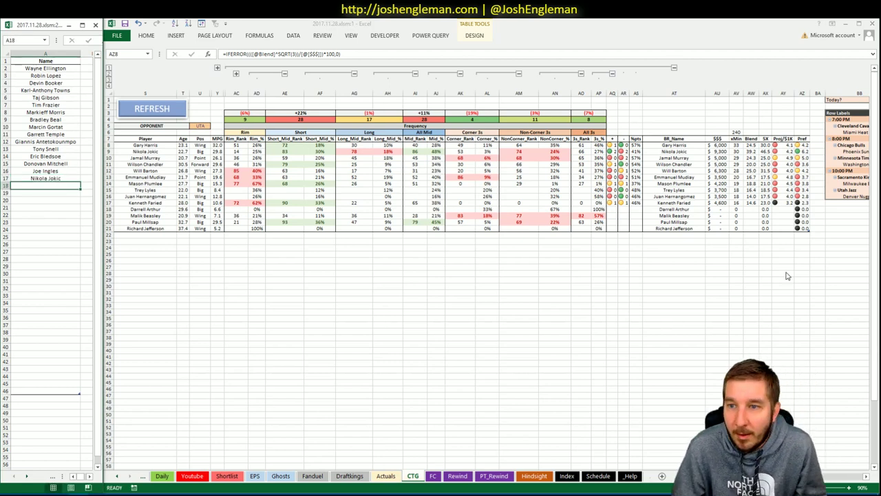
- Examine Denver's projections and recent game log on the Youtube sheet, comparing them with the shooting matchup on the CTG sheet
click(179, 476)
scroll(491, 267, right, 6)
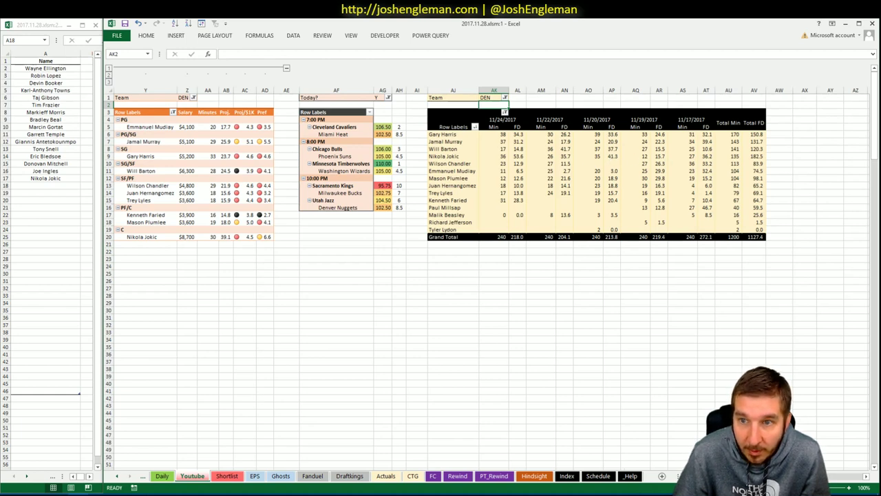
scroll(491, 266, left, 1)
scroll(441, 268, left, 6)
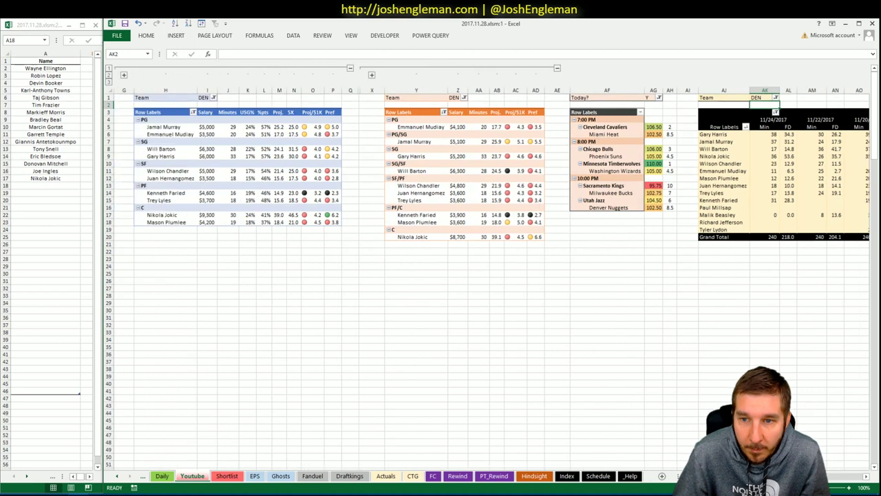
click(414, 475)
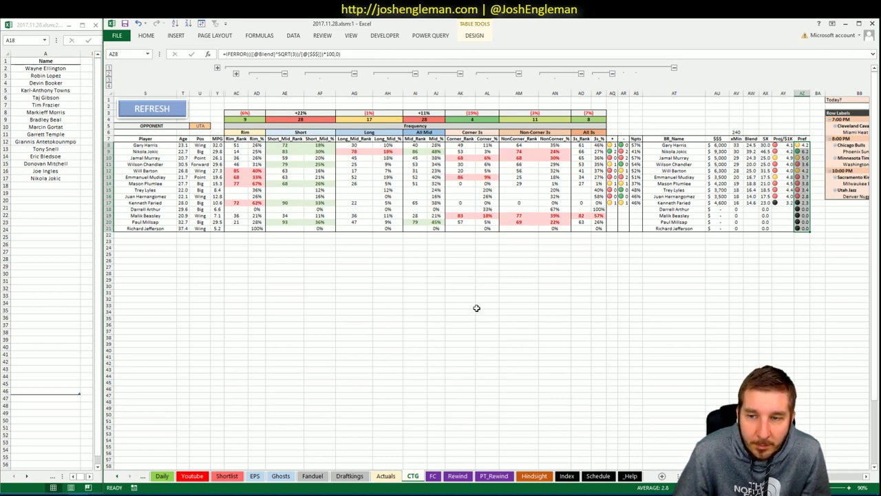
click(192, 476)
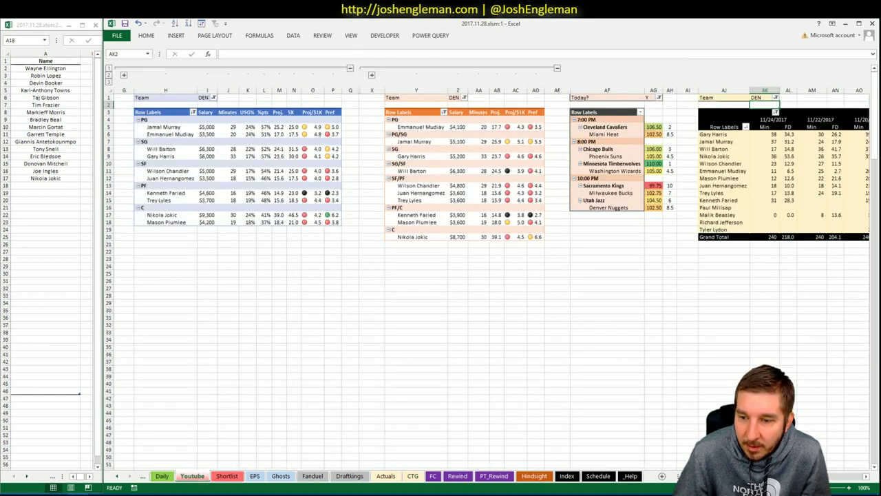
scroll(482, 276, right, 6)
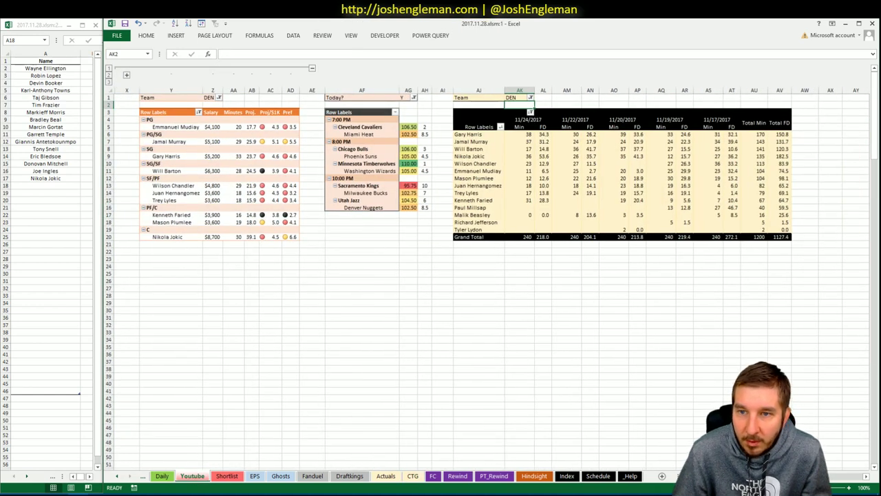
scroll(482, 275, left, 6)
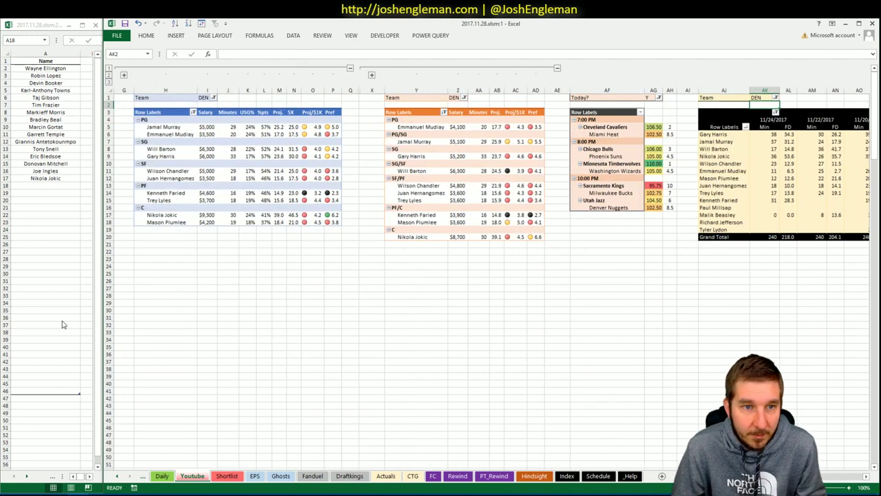
- Add Gary Harris to the Name list below Nikola Jokic
mouse_move(48, 494)
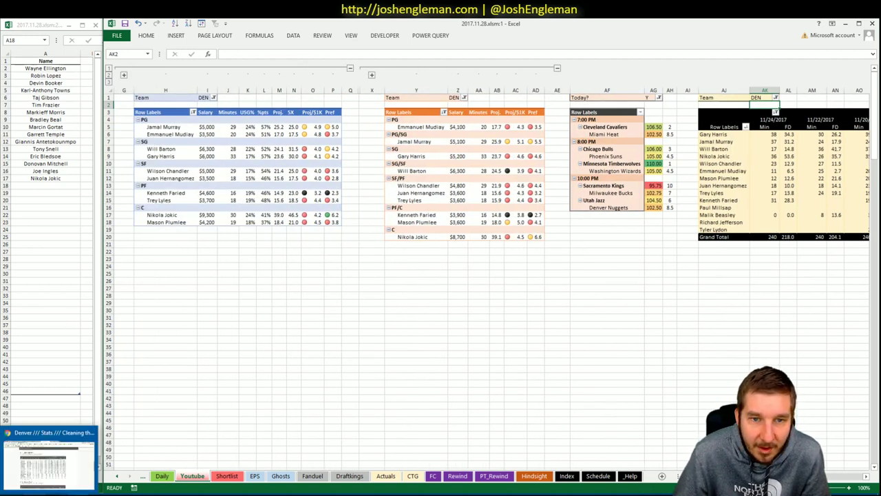
click(58, 184)
text(Gary Harris)
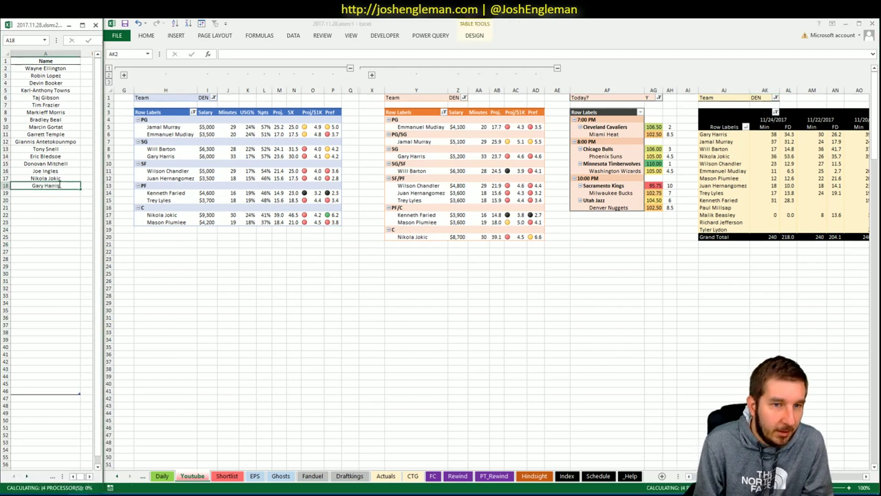
key(Return)
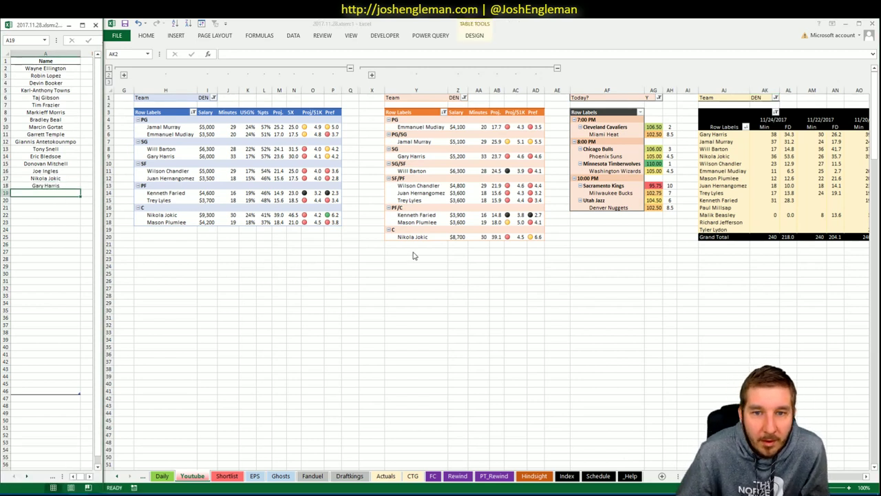
- Recheck Denver on the CTG and Youtube sheets, and copy the ranked player list starting at Karl-Anthony Towns from the Daily sheet
click(412, 476)
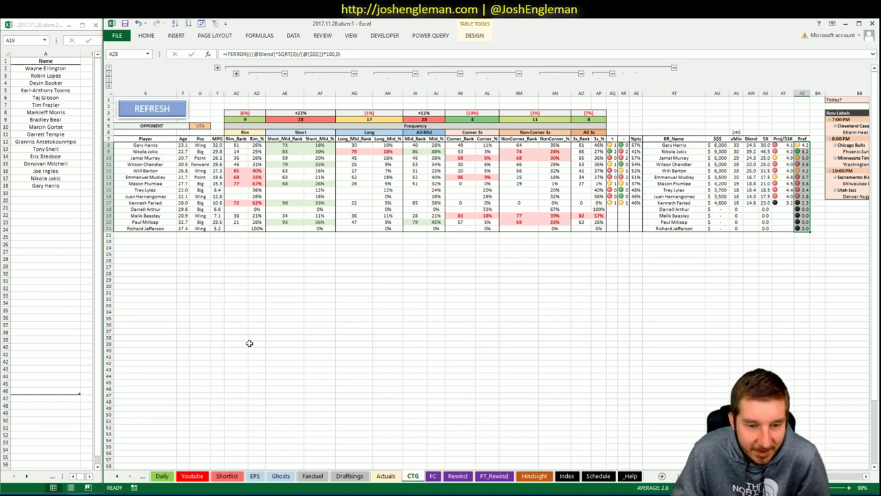
click(193, 476)
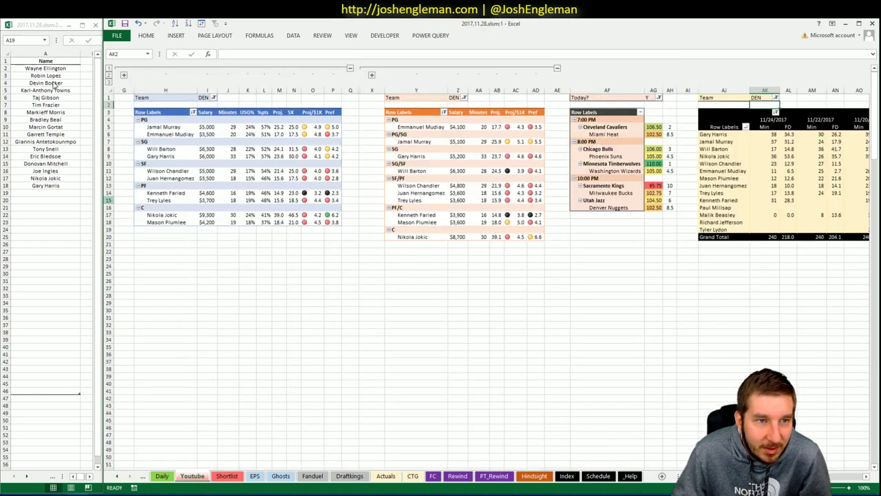
click(162, 475)
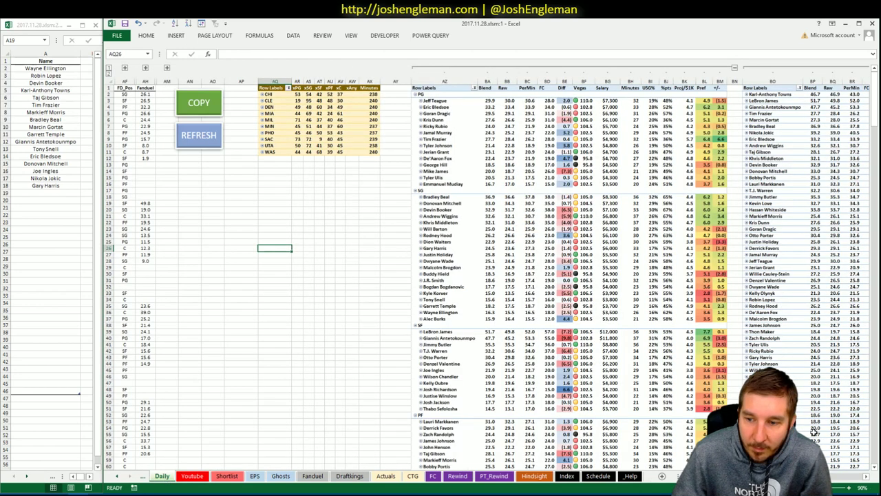
scroll(698, 95, right, 3)
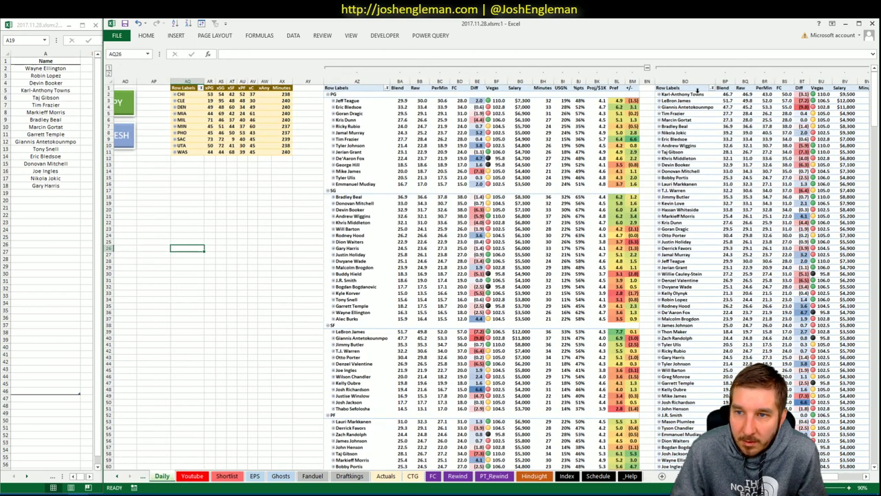
drag(697, 95, 688, 471)
key(ctrl+c)
- Switch to FantasyCruncher, upload the copied player projections for the 2017-11-28 Fanduel slate, and calculate three lineups from them
key(alt+Tab)
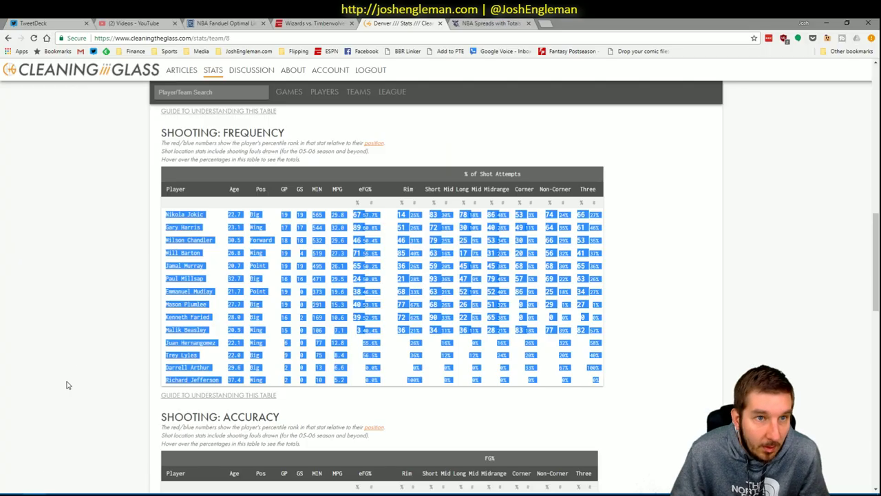
click(253, 23)
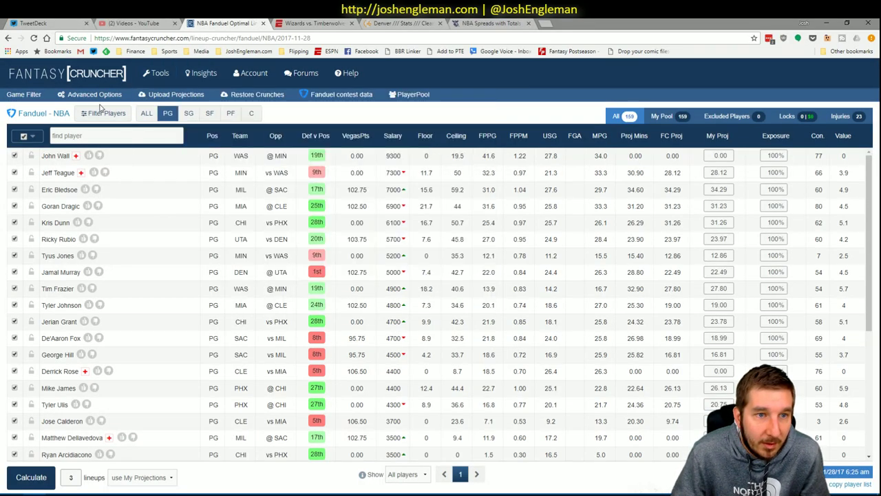
click(160, 96)
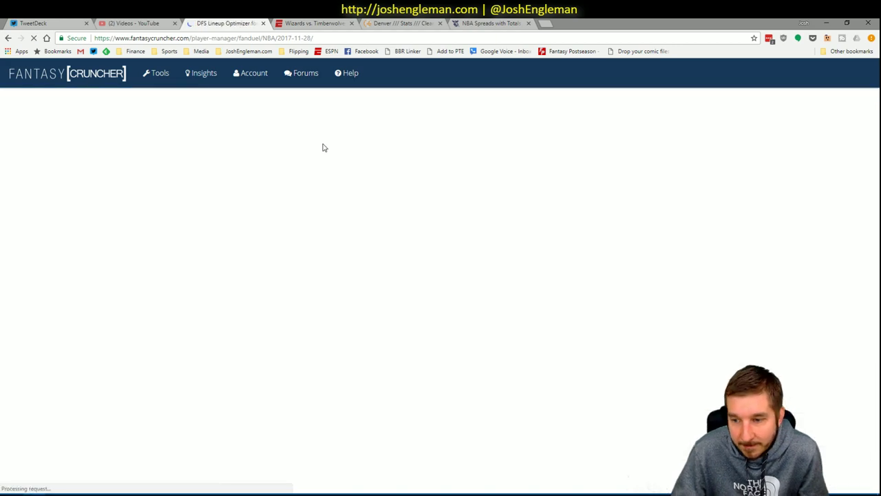
click(234, 189)
key(ctrl+v)
click(275, 316)
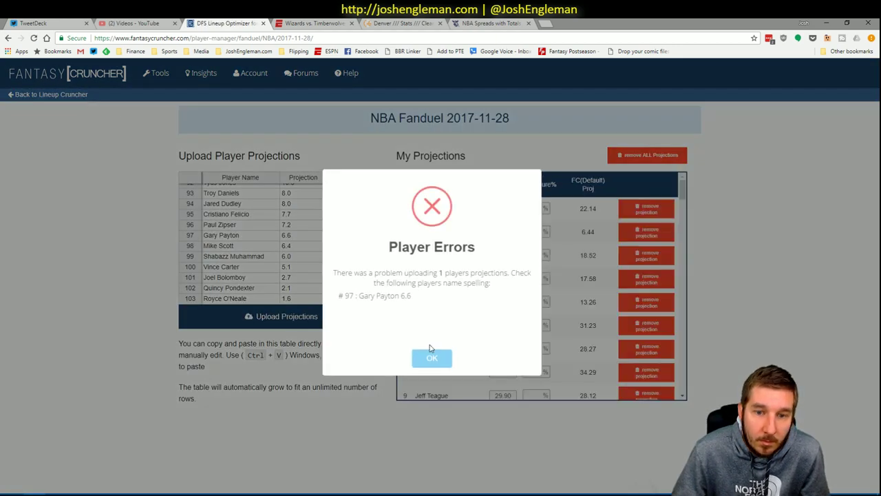
click(431, 356)
click(61, 100)
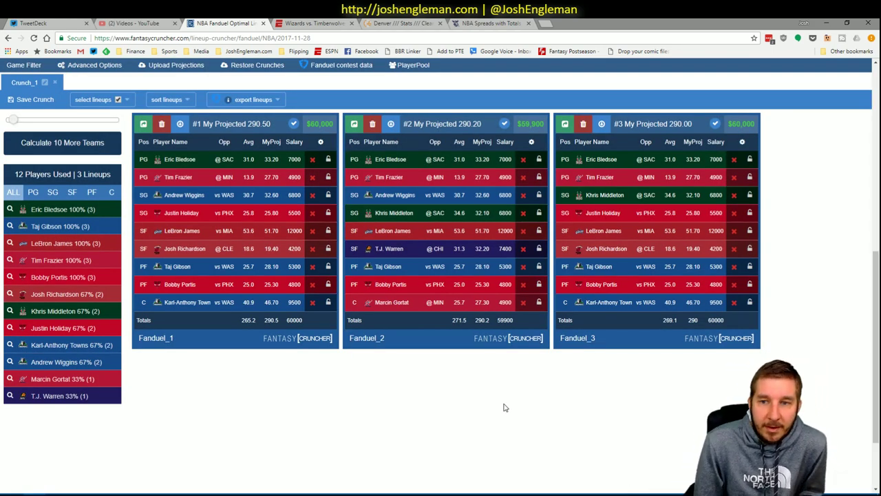
- Exclude Bobby Portis and Justin Holiday from the player pool and recalculate three lineups
click(312, 285)
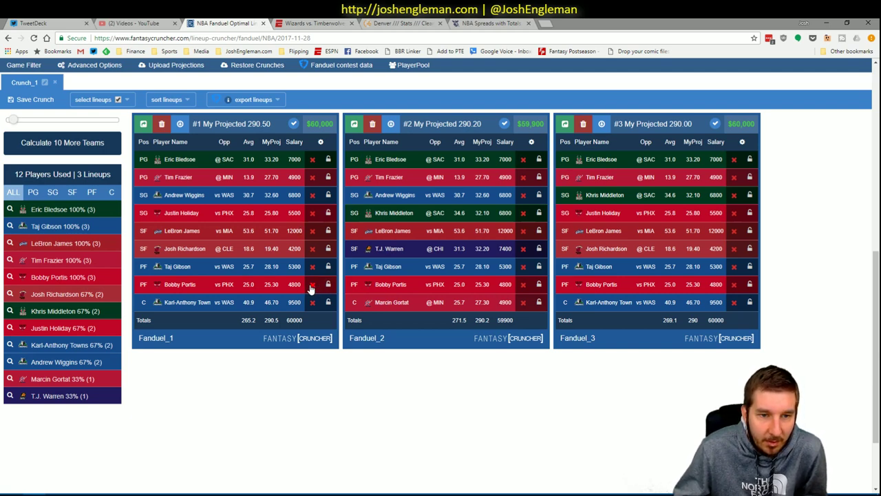
click(312, 212)
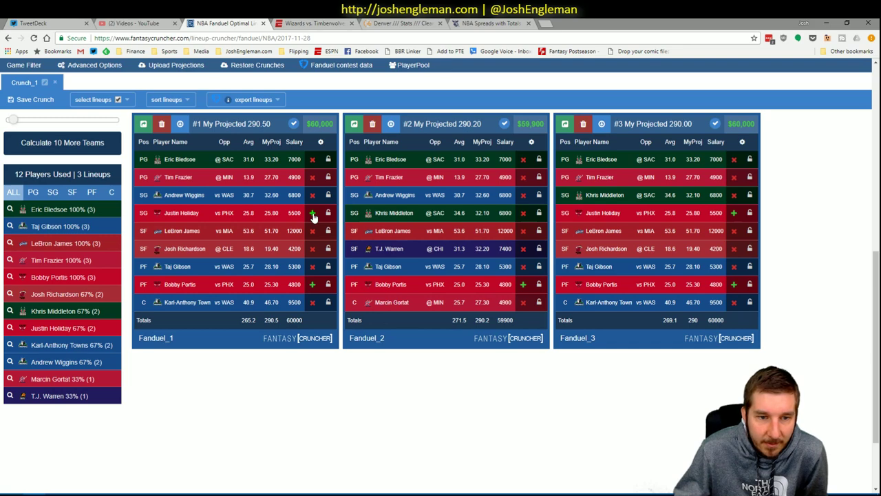
scroll(249, 449, up, 2)
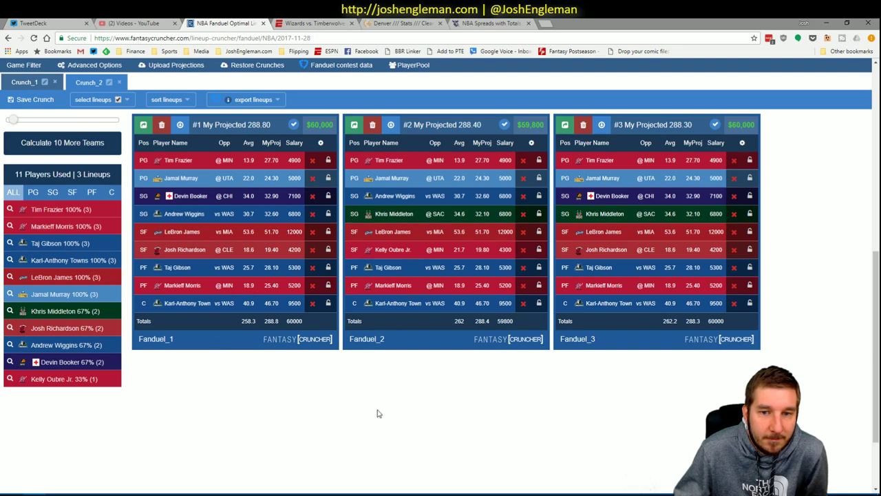
- Lock Giannis Antetokounmpo in the player list and recalculate three lineups
scroll(166, 184, up, 5)
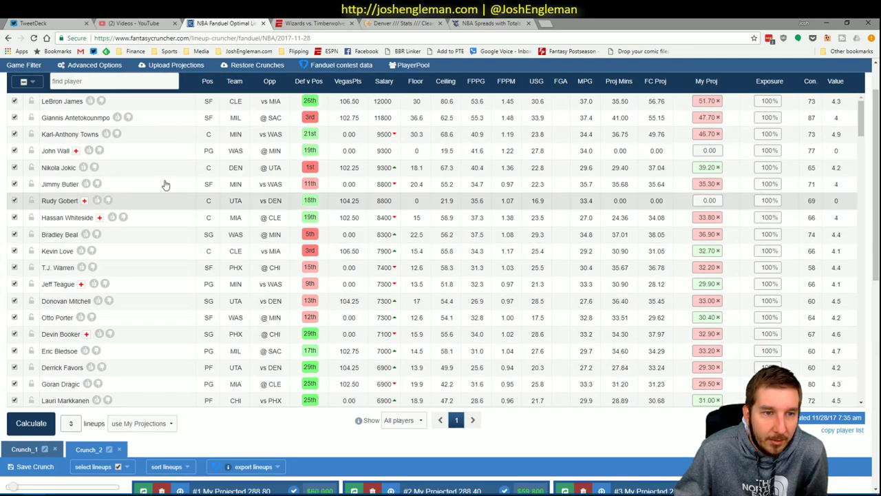
click(31, 117)
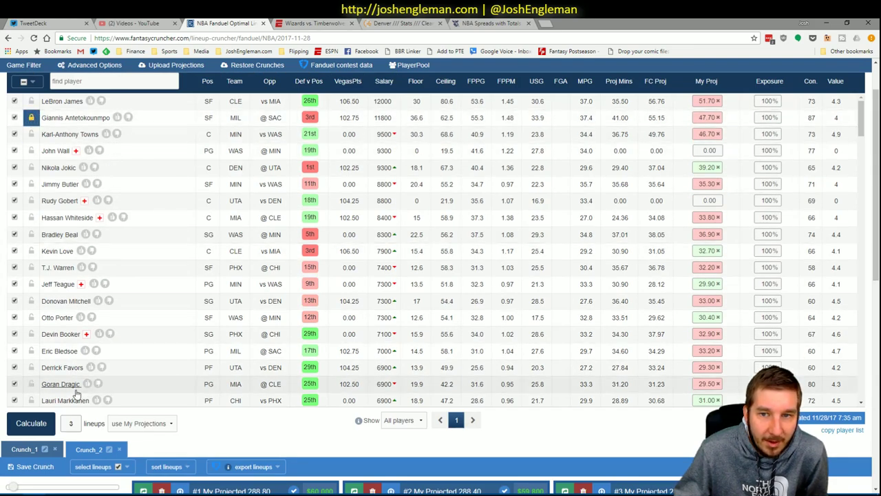
click(41, 423)
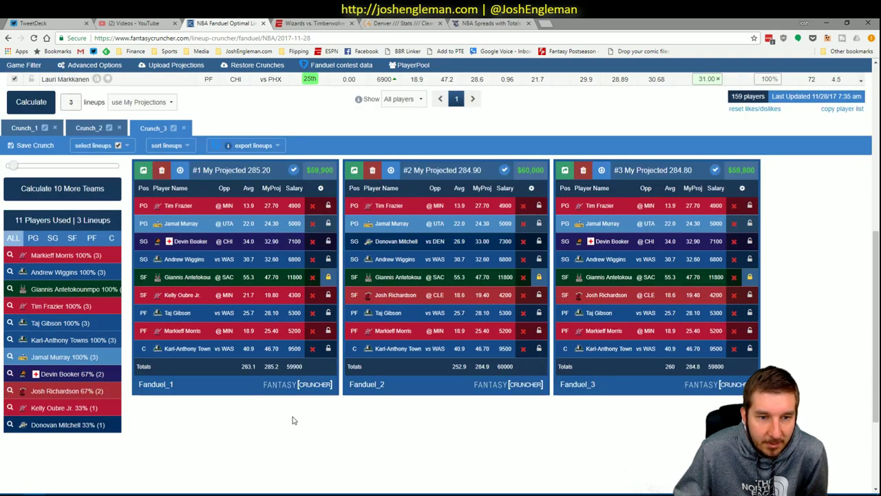
- Shrink the browser window so the Name list shows beside it, and recalculate three lineups with shooting guard Wayne Ellington locked
scroll(292, 419, up, 1)
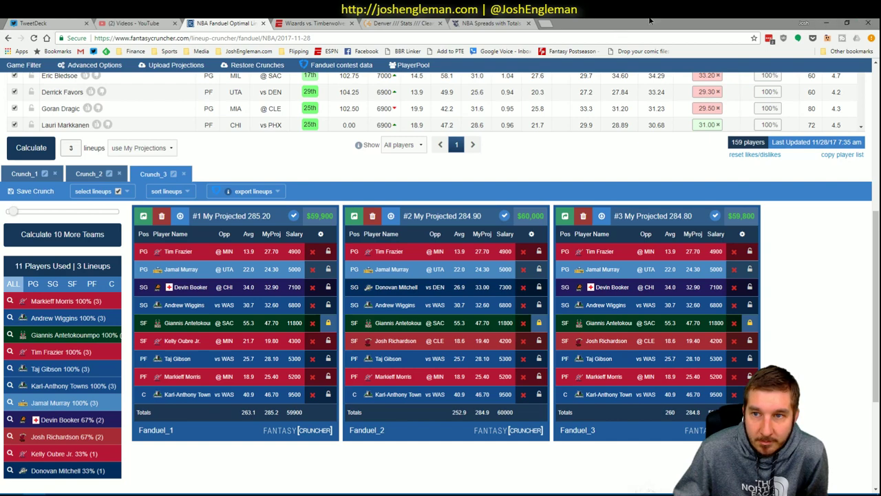
click(847, 23)
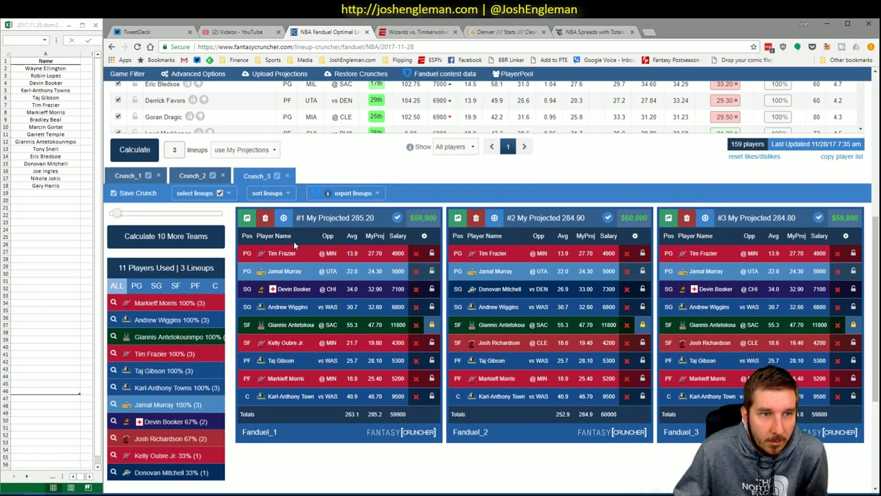
scroll(293, 245, up, 5)
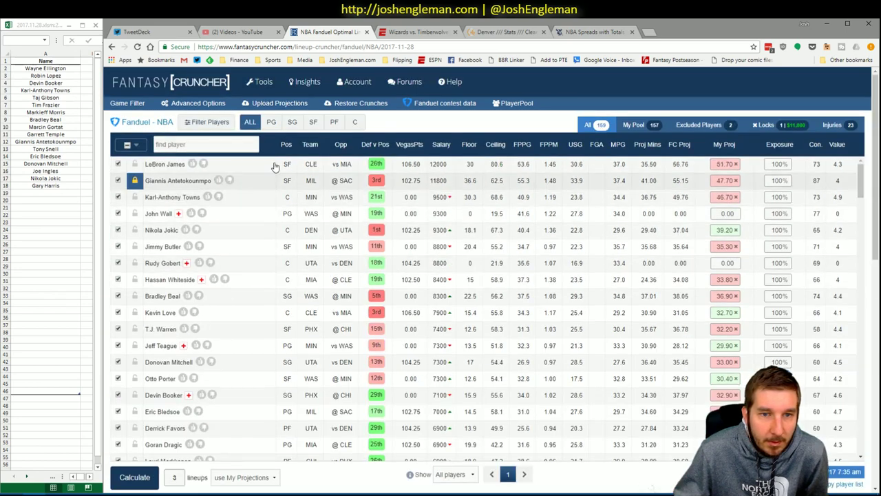
click(292, 122)
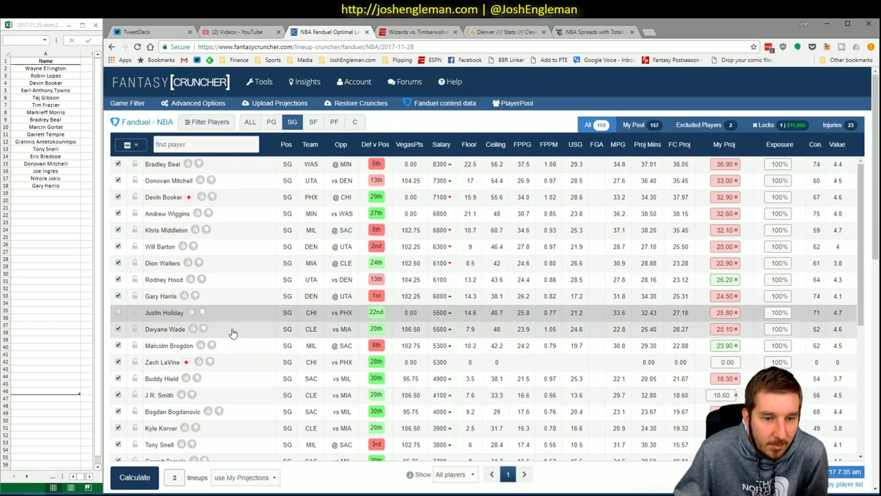
scroll(233, 333, down, 1)
scroll(233, 333, down, 4)
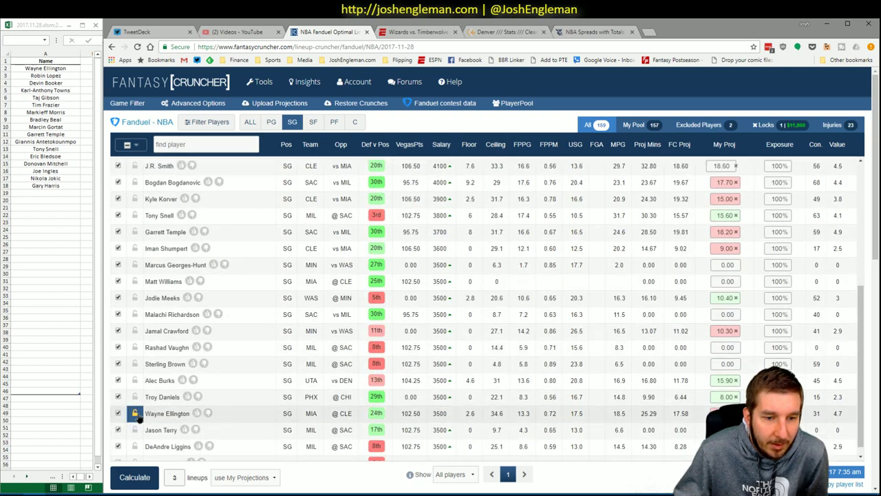
click(136, 413)
click(134, 477)
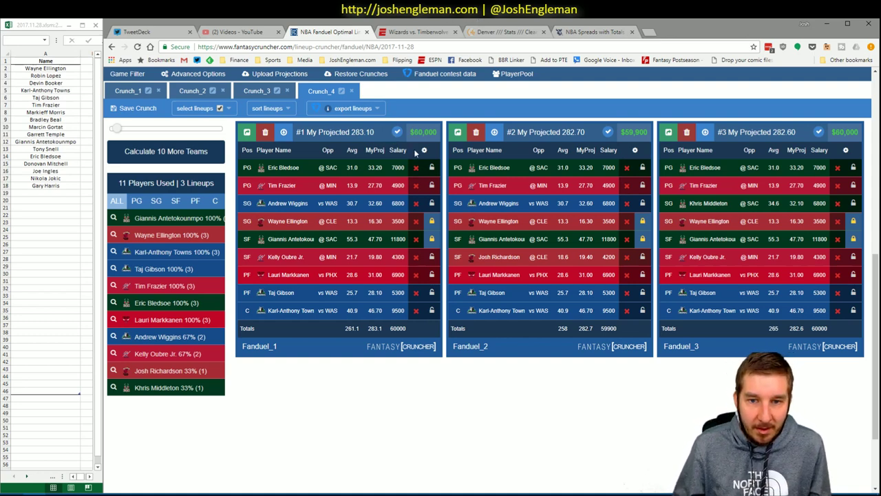
- Lock Tim Frazier from the first lineup and Bradley Beal among the shooting guards, and recalculate three lineups
click(432, 185)
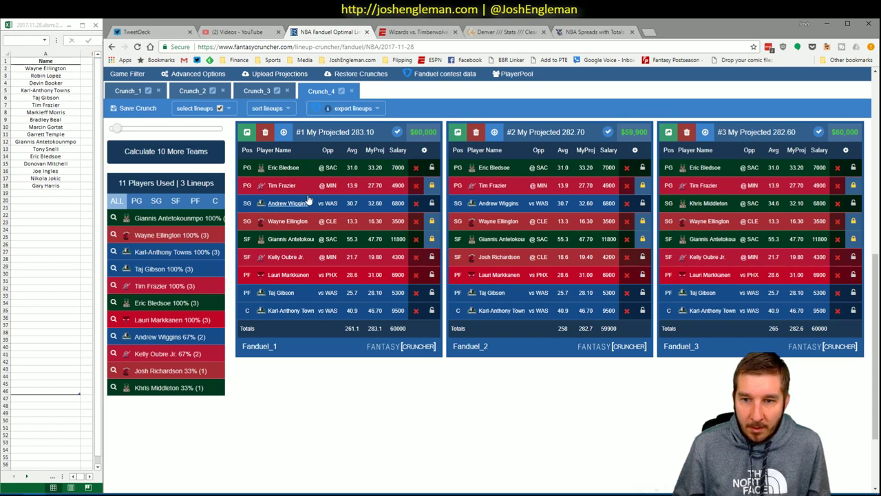
scroll(310, 204, up, 6)
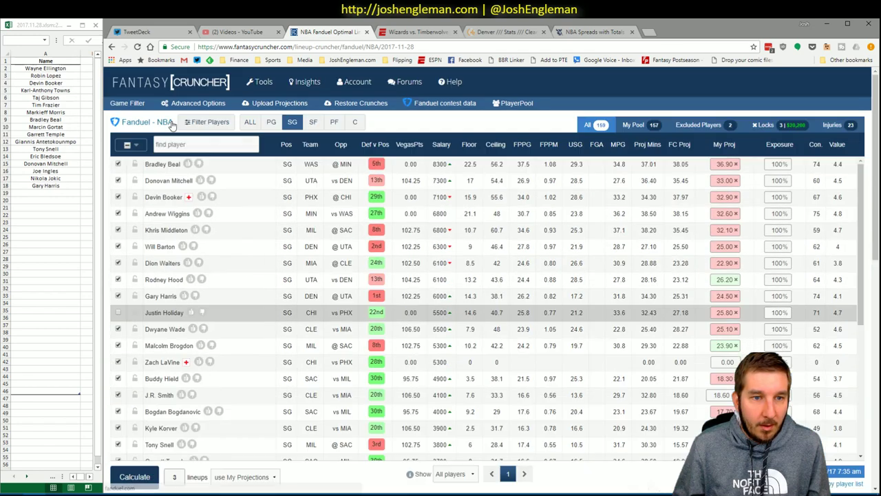
click(134, 164)
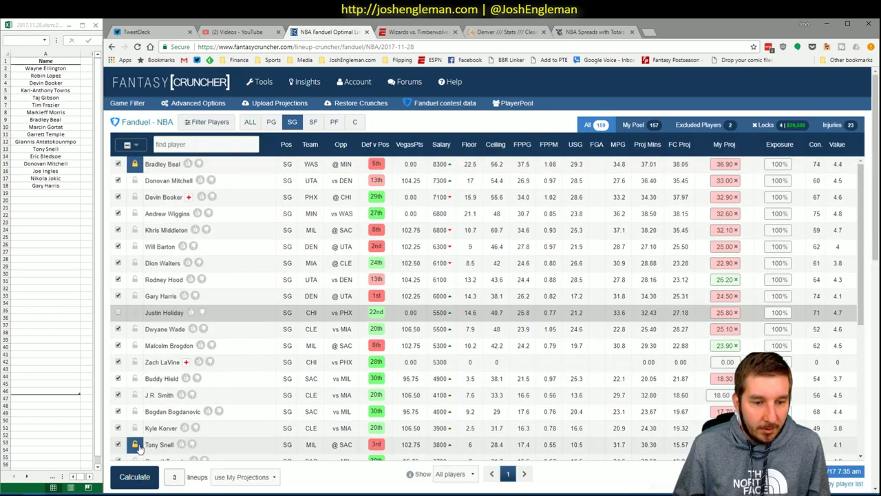
click(135, 476)
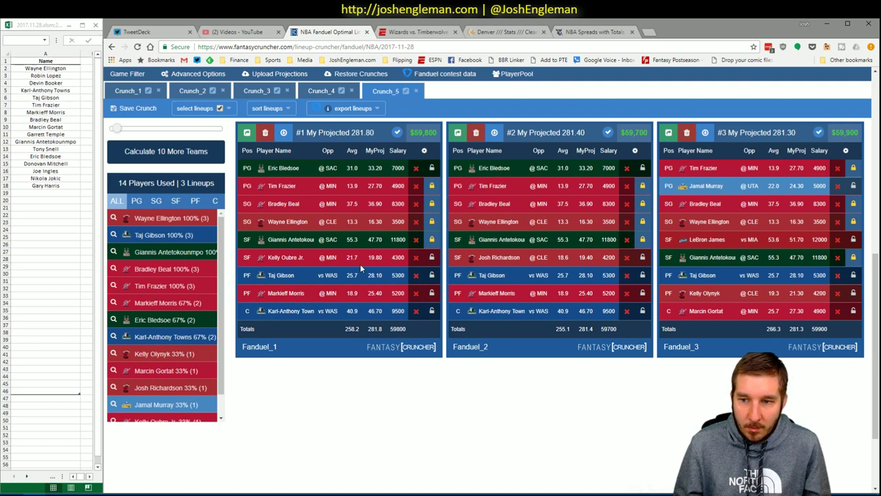
- Lock Joe Ingles among the small forwards and recalculate three lineups
scroll(359, 258, up, 1)
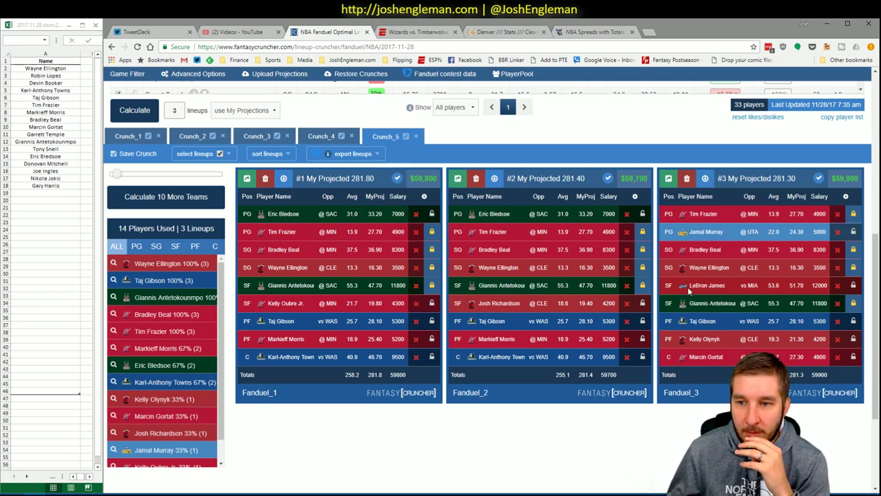
scroll(363, 288, up, 10)
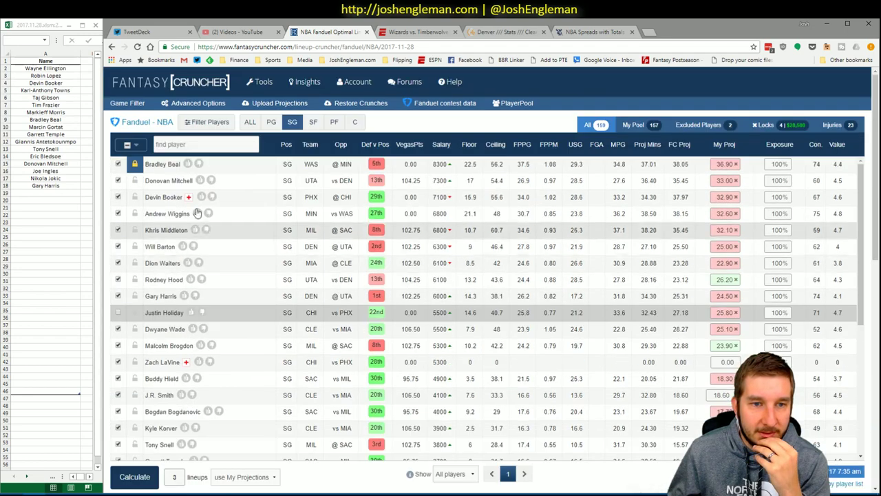
click(313, 122)
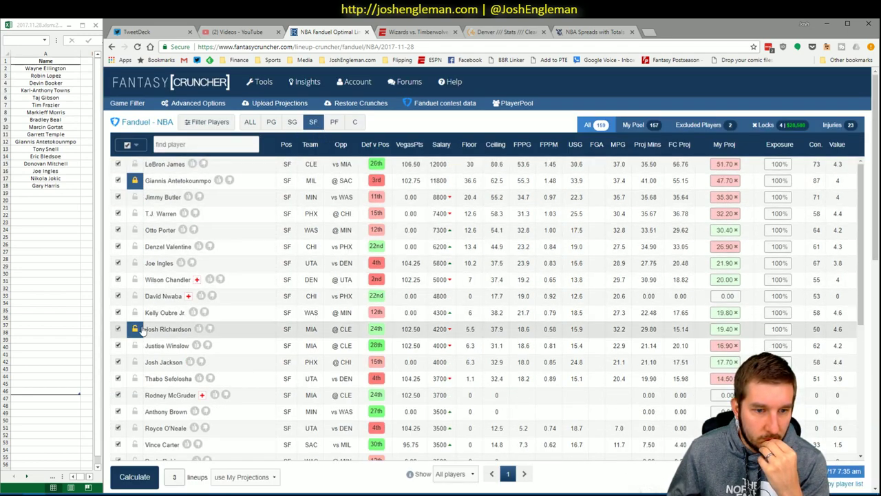
click(137, 476)
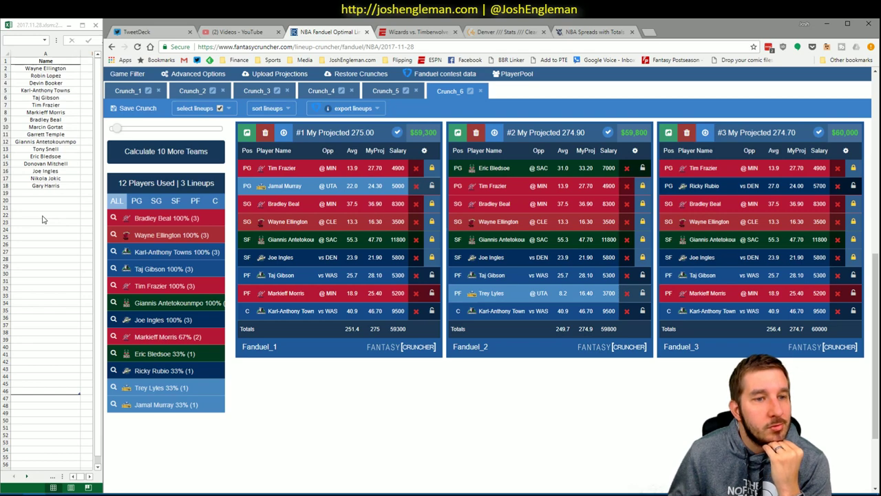
- Review the power forward options, lock Eric Bledsoe in the second lineup, and recalculate three lineups
click(517, 74)
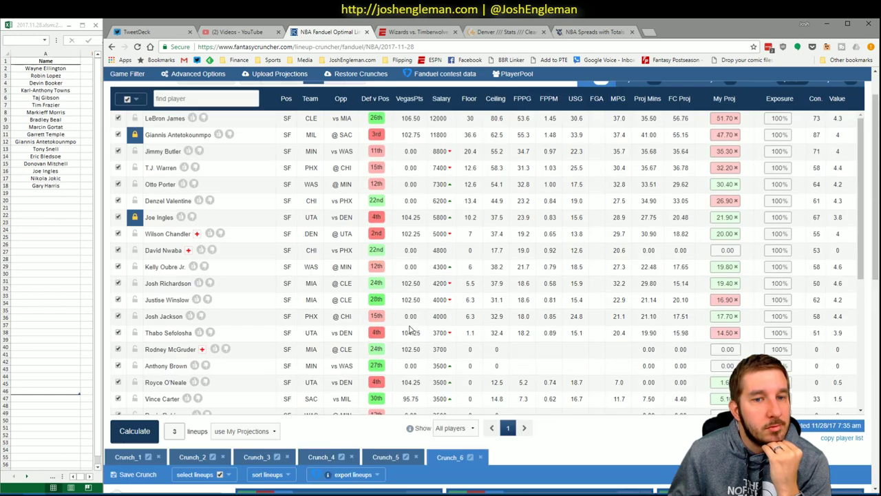
scroll(348, 122, up, 2)
click(335, 123)
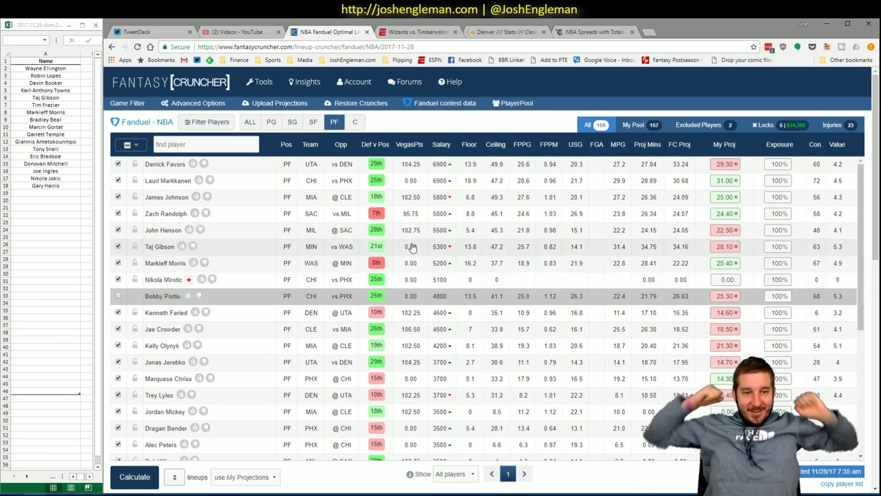
scroll(392, 284, down, 2)
scroll(393, 284, down, 8)
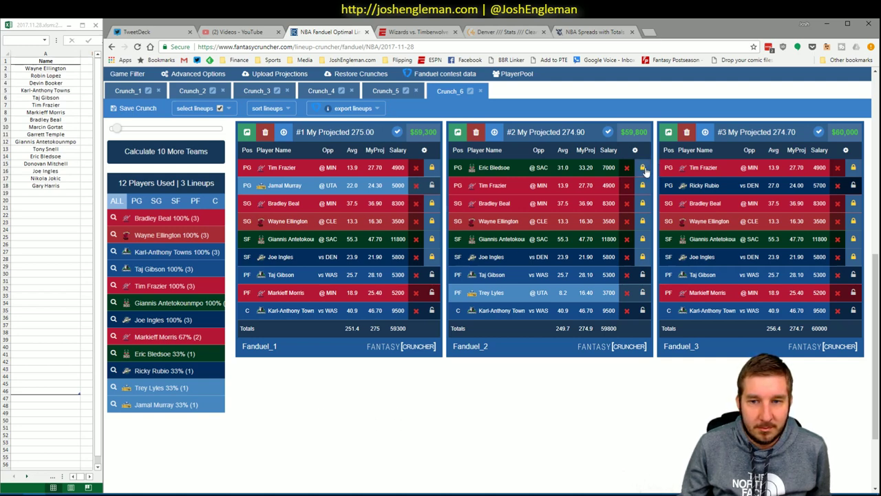
scroll(245, 206, up, 3)
click(134, 153)
scroll(373, 371, down, 3)
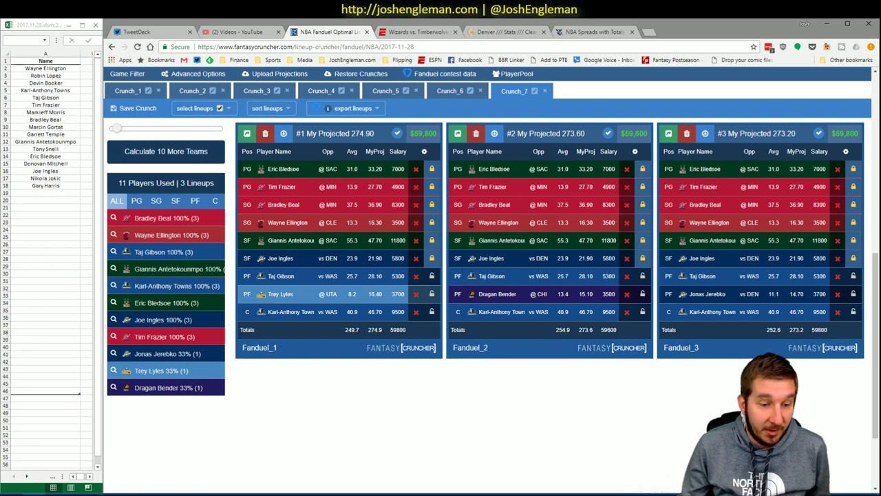
- Examine the power forward projections on the Daily sheet in Excel, comparing them with the latest FantasyCruncher lineups
mouse_move(80, 489)
click(69, 476)
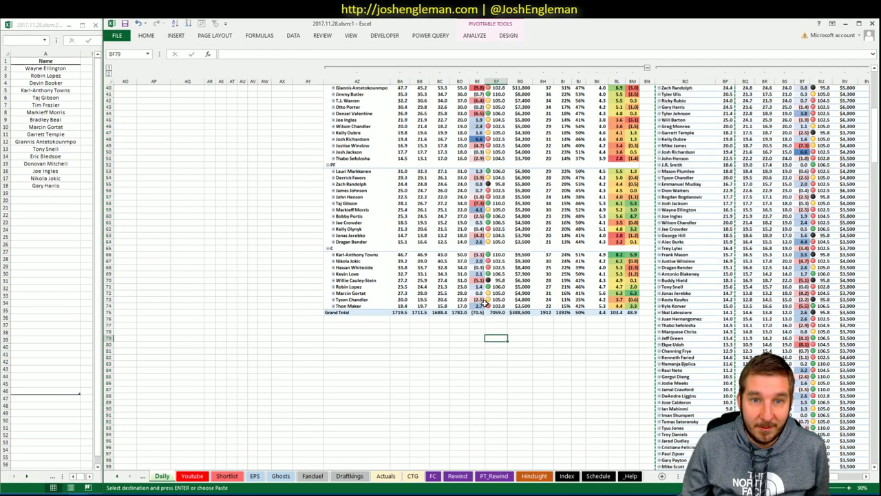
drag(368, 210, 629, 279)
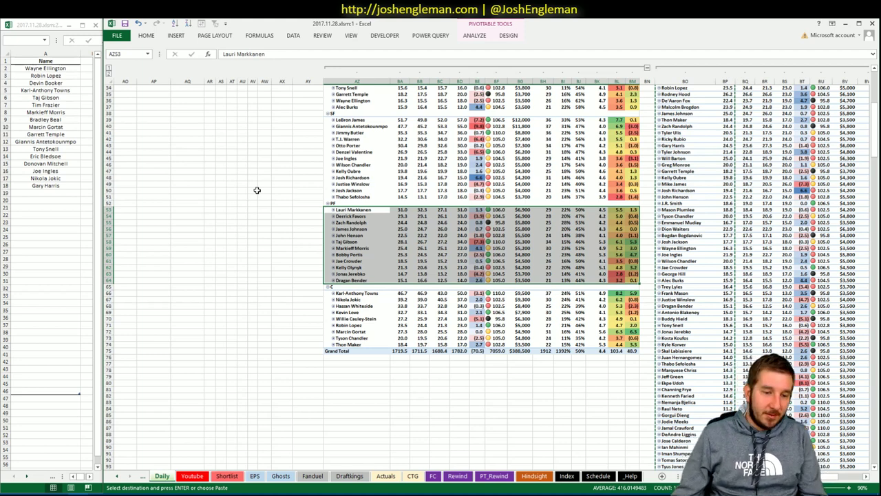
click(33, 493)
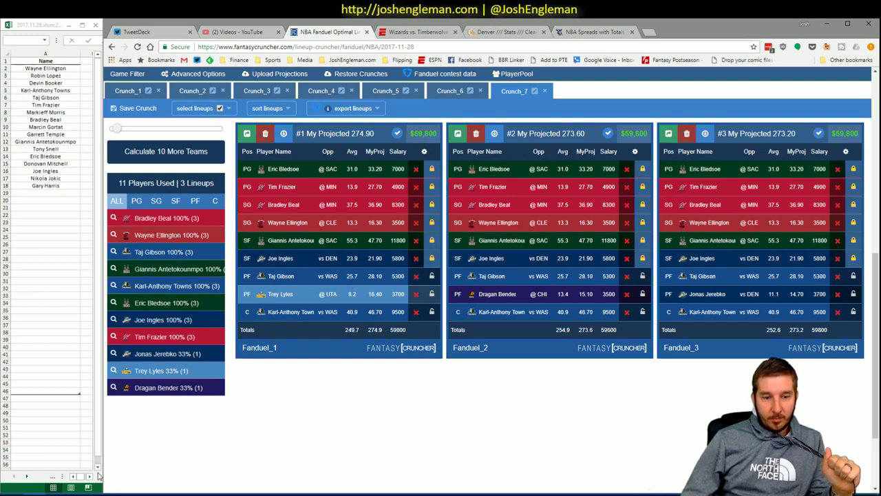
click(82, 451)
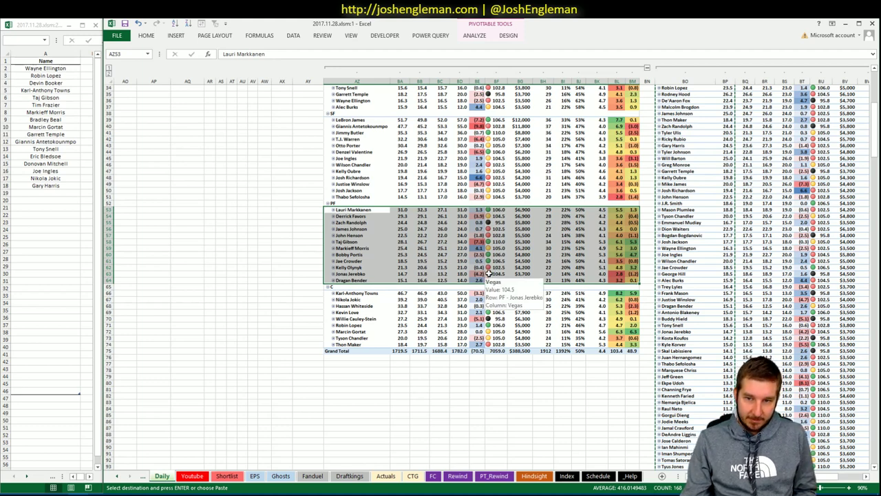
click(158, 376)
click(195, 290)
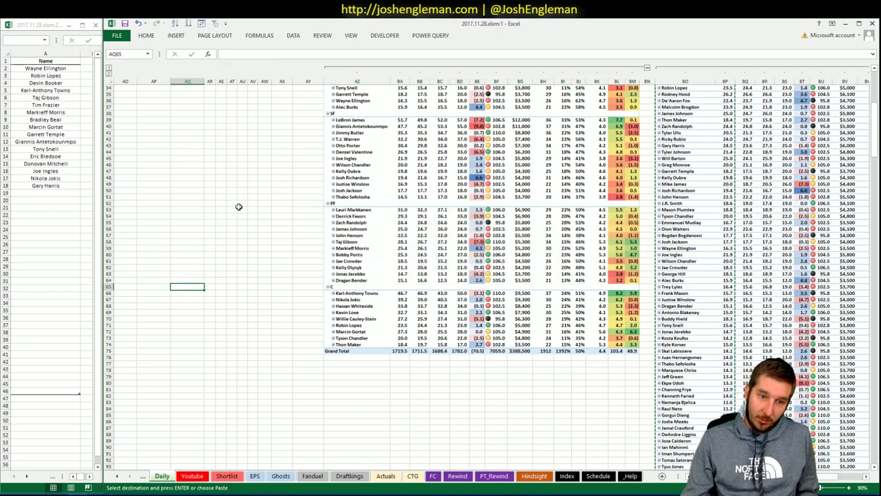
key(alt+Tab)
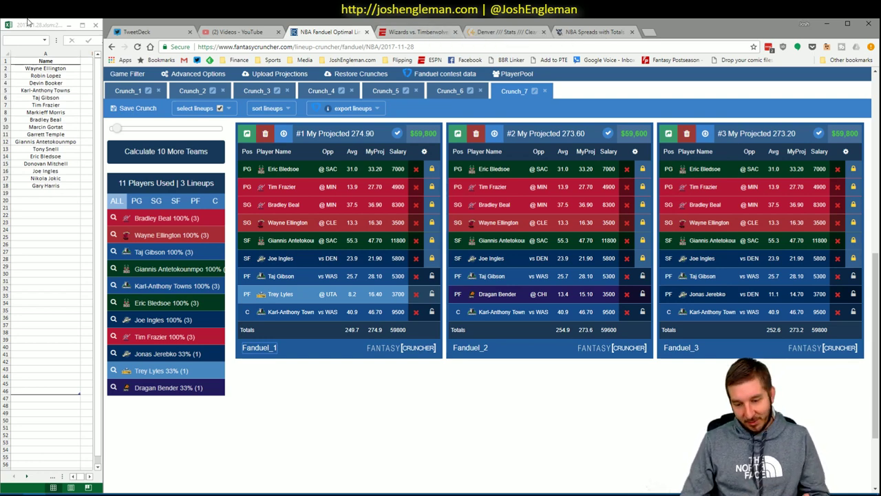
- Switch to YouTube Creator Studio and open the channel's Monetization page to check the application's review status
click(228, 33)
click(491, 272)
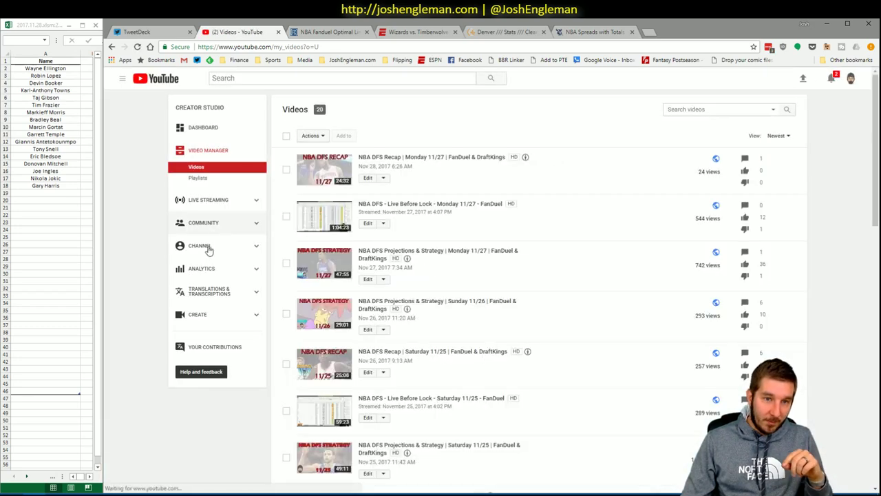
click(210, 250)
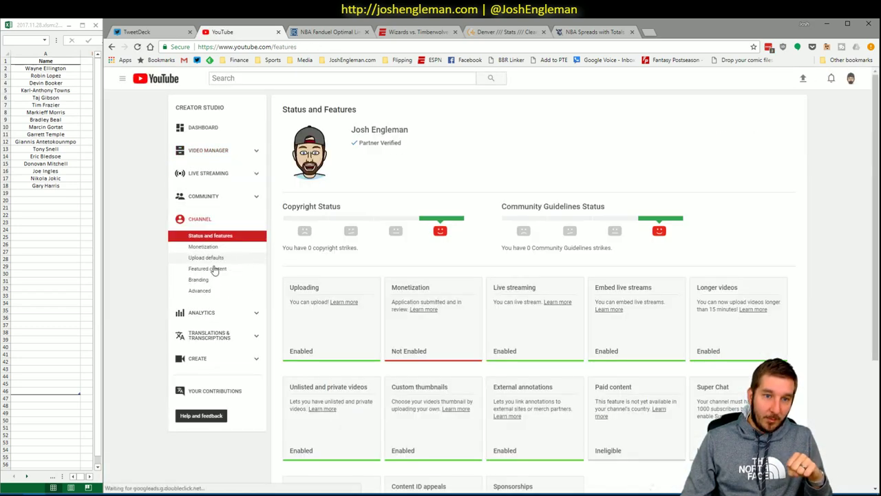
click(424, 310)
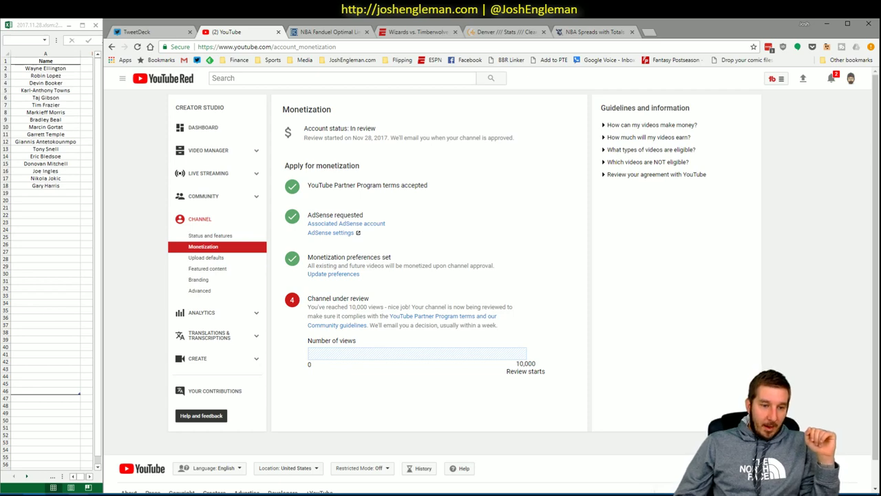
- Switch to the 2017.11.28 workbook in Excel and review the Daily sheet's player projections from the point guards downward
click(79, 494)
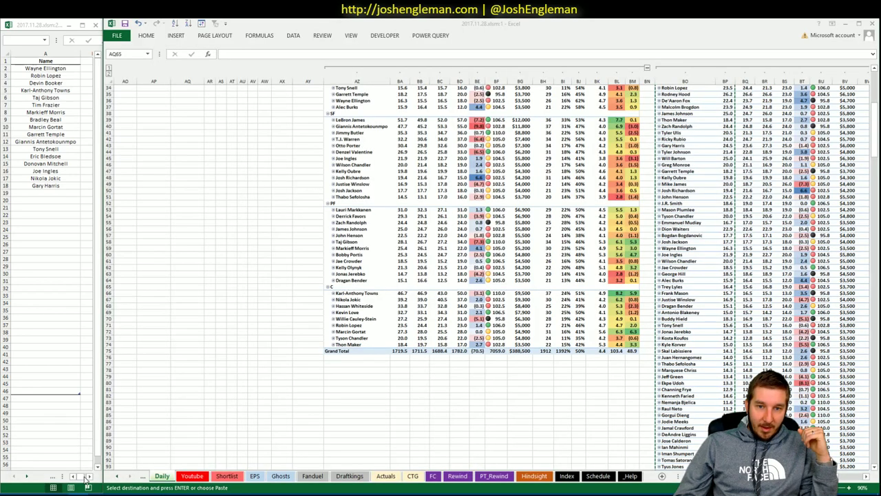
click(56, 458)
click(378, 434)
click(459, 416)
scroll(507, 404, up, 11)
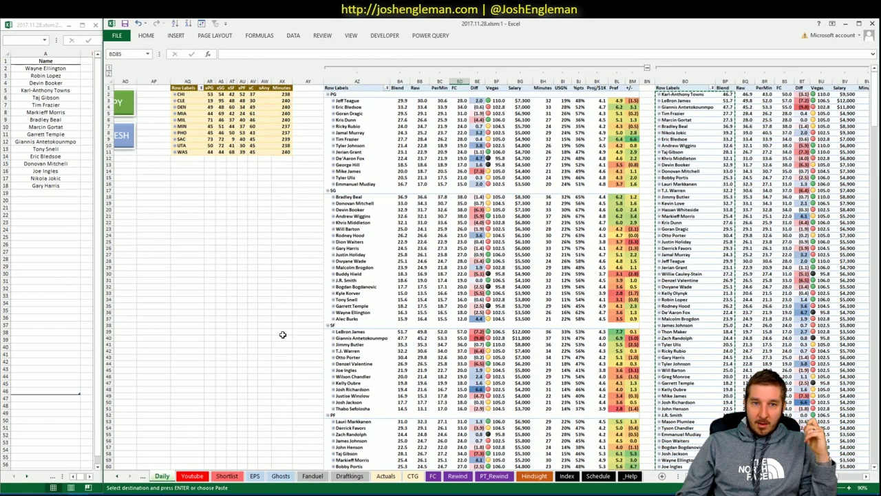
click(282, 285)
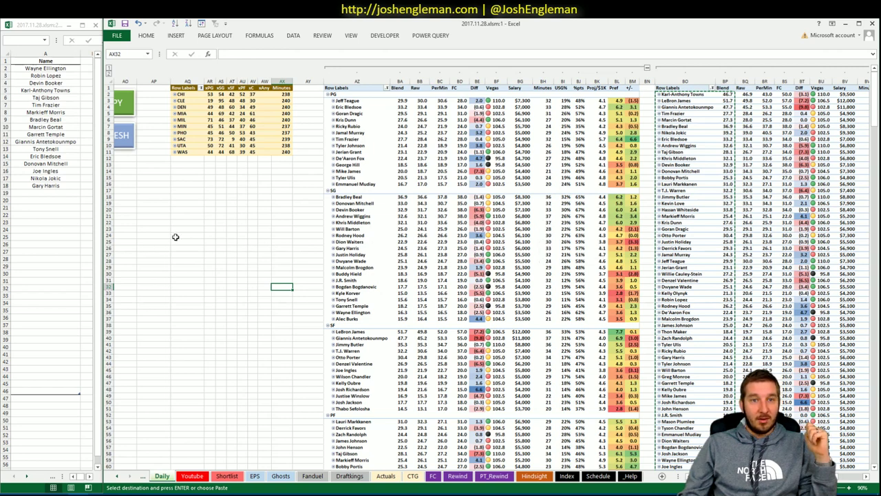
click(201, 222)
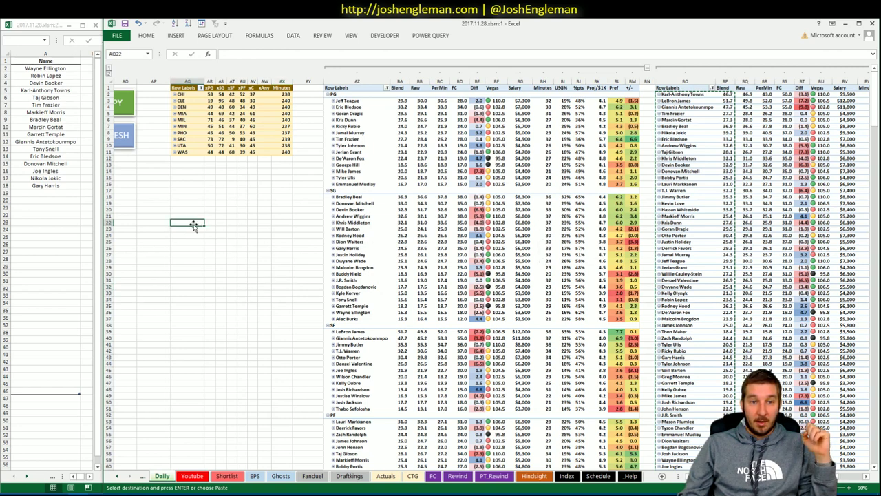